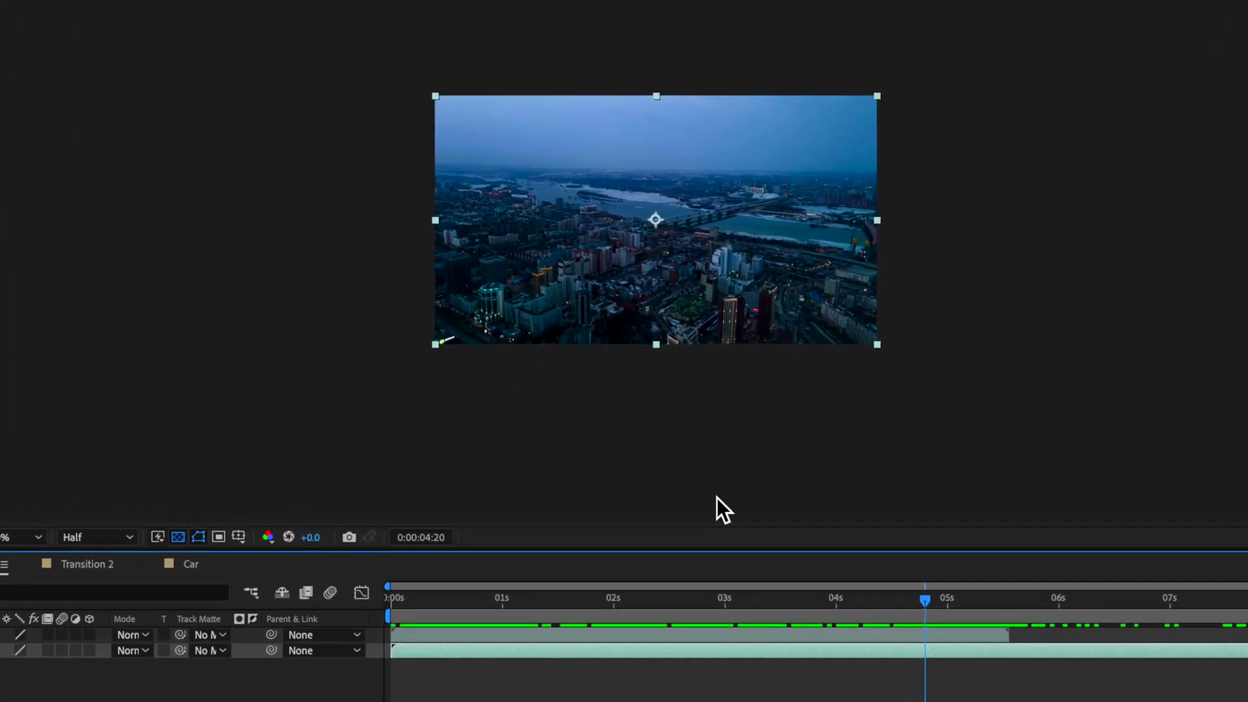
# Stop the preview and slide City Timelapse.mov to start around 1.2 s, overlapping Drone City's end
pyautogui.click(971, 605)
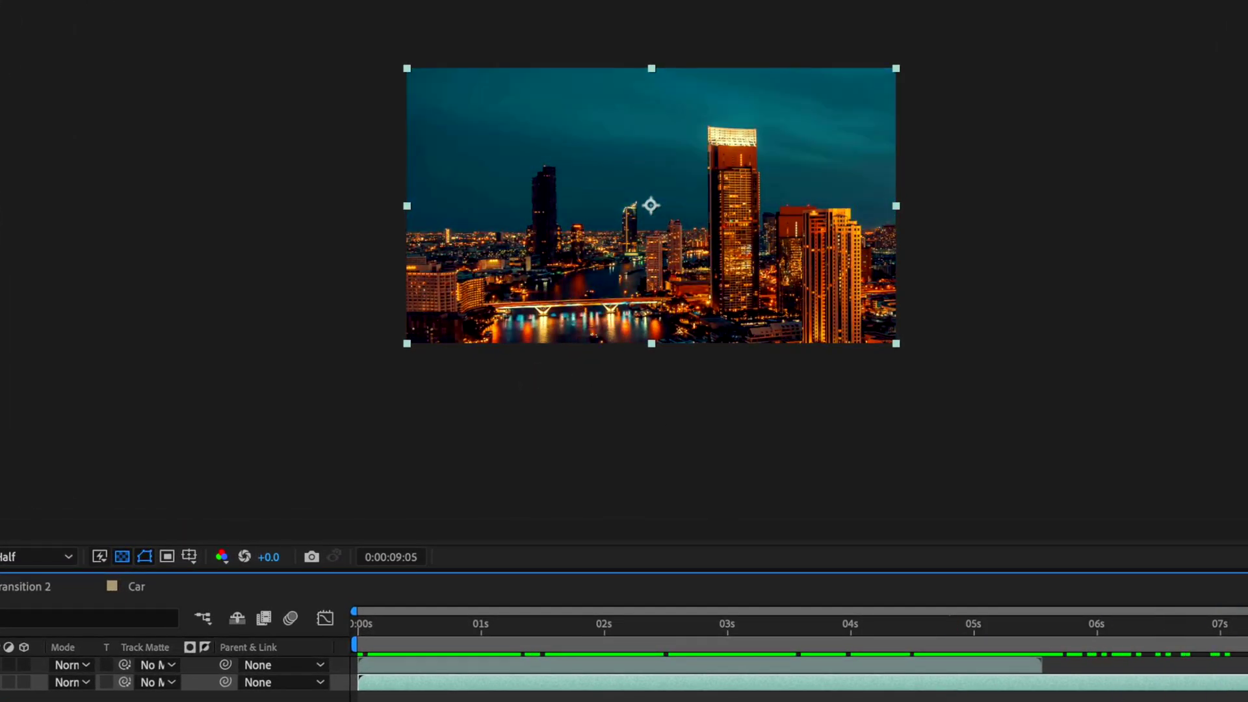
pyautogui.press('space')
pyautogui.moveTo(1027, 682); pyautogui.dragTo(1154, 689)
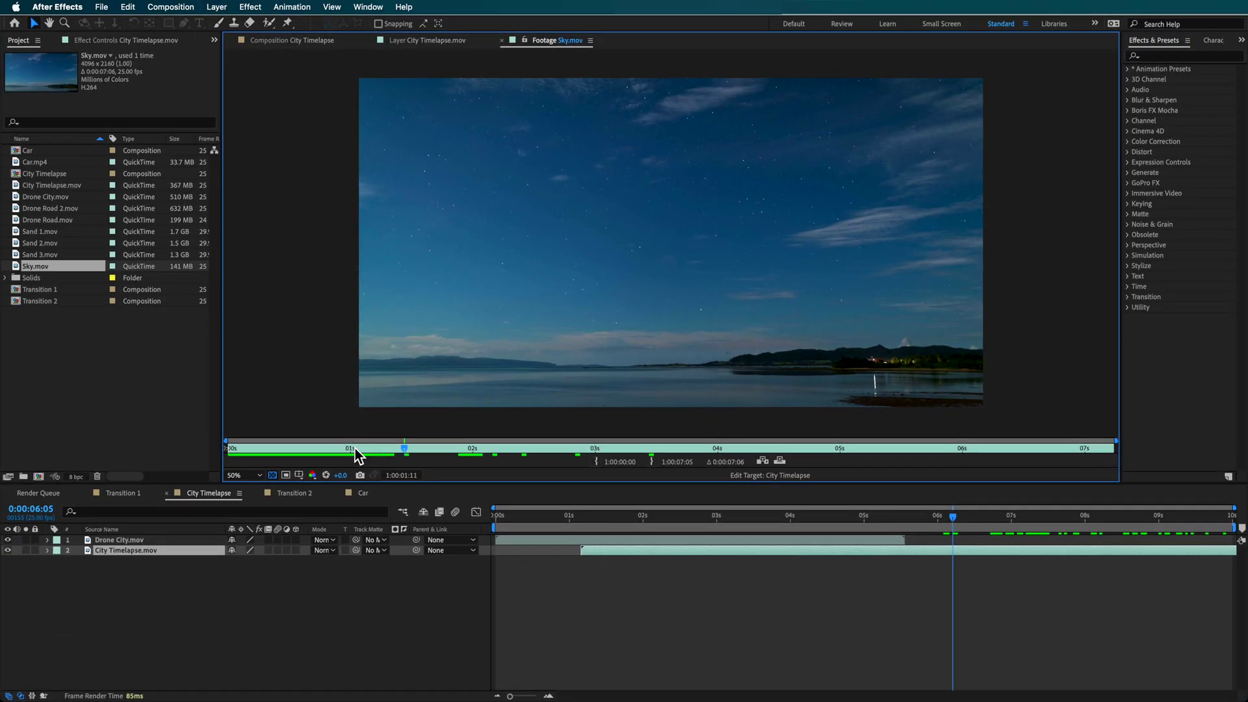
pyautogui.moveTo(357, 455); pyautogui.dragTo(336, 474)
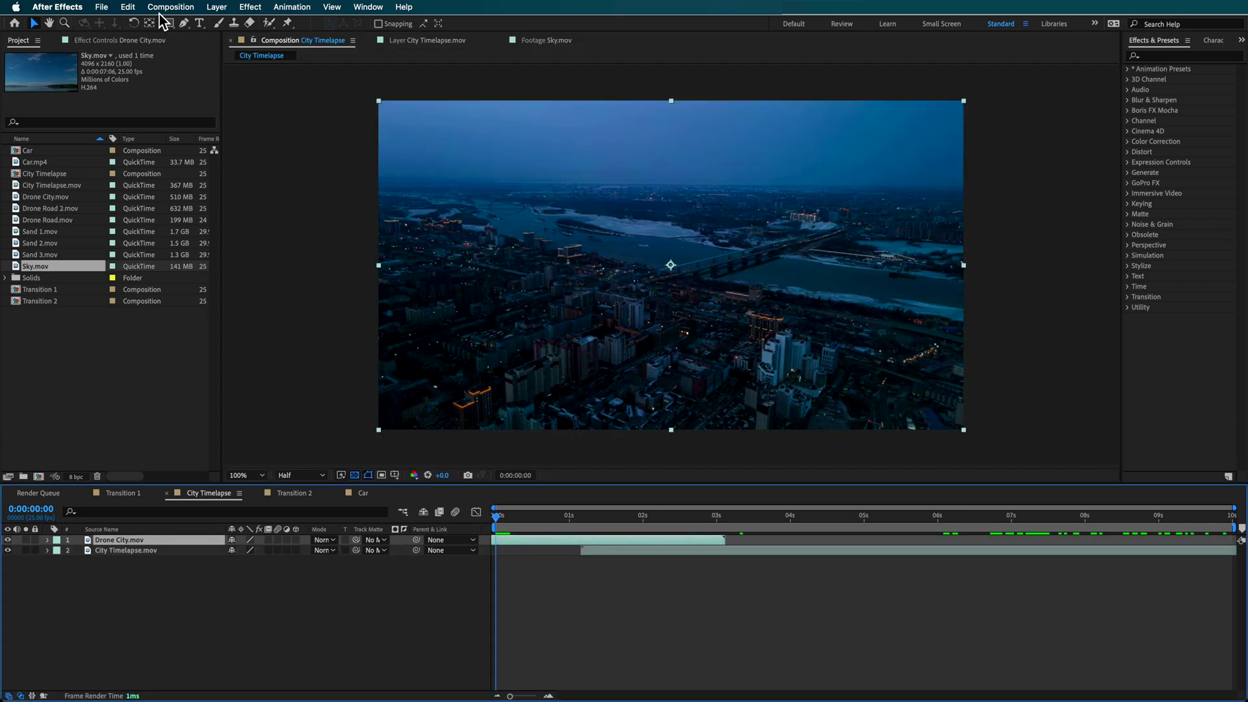
# Draw a Pen-tool mask with curved handles across the Drone City shot
pyautogui.click(184, 22)
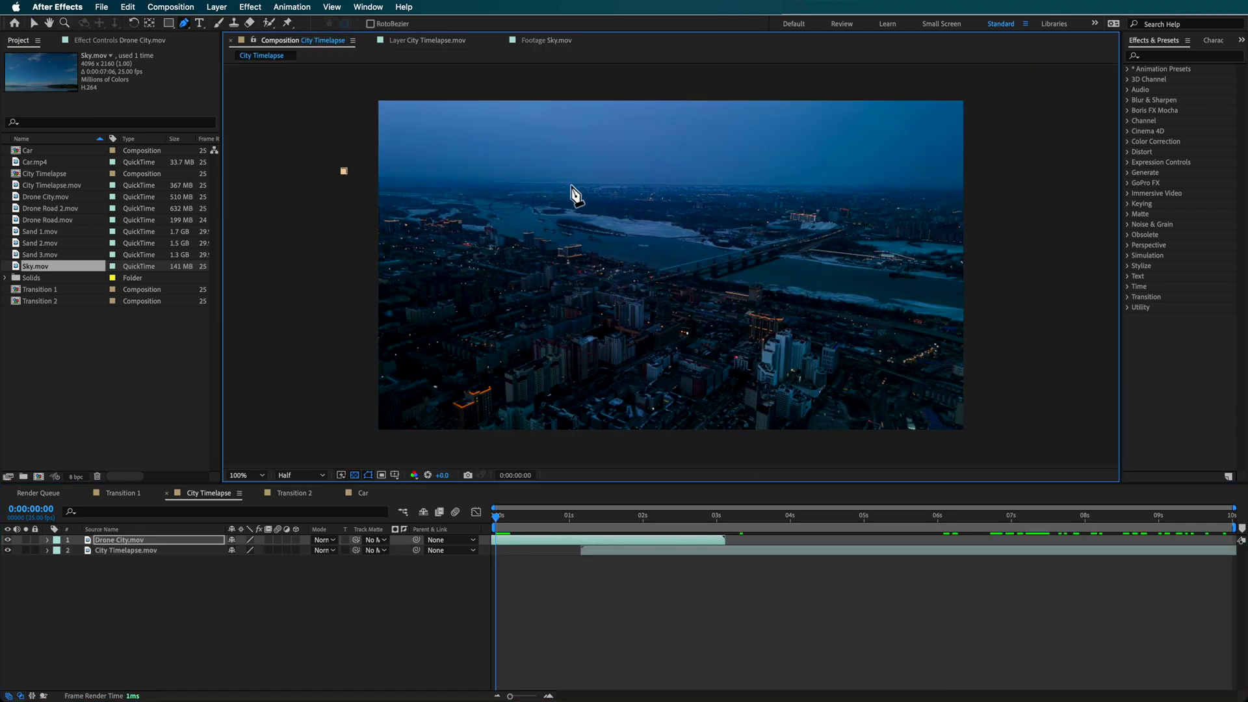
pyautogui.moveTo(590, 183); pyautogui.dragTo(704, 187)
pyautogui.click(983, 188)
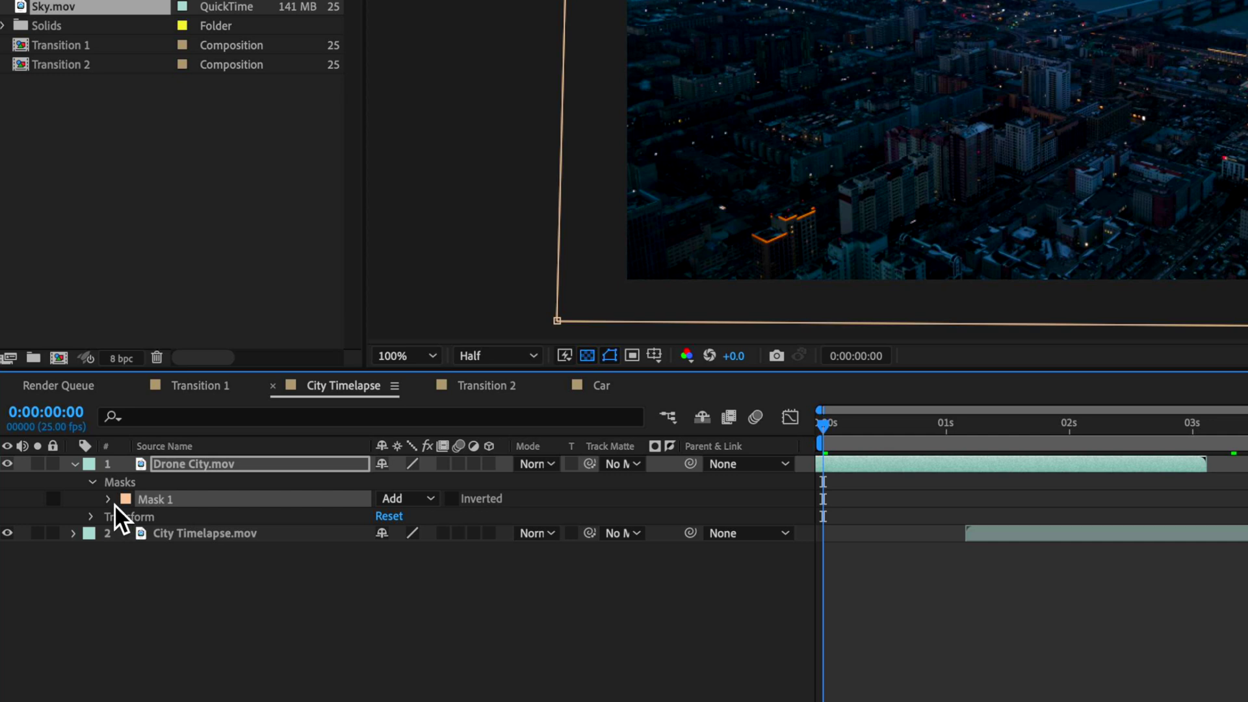
# Keyframe the Mask Path at 3:02, lowering the mask's top edge to the horizon
pyautogui.click(108, 500)
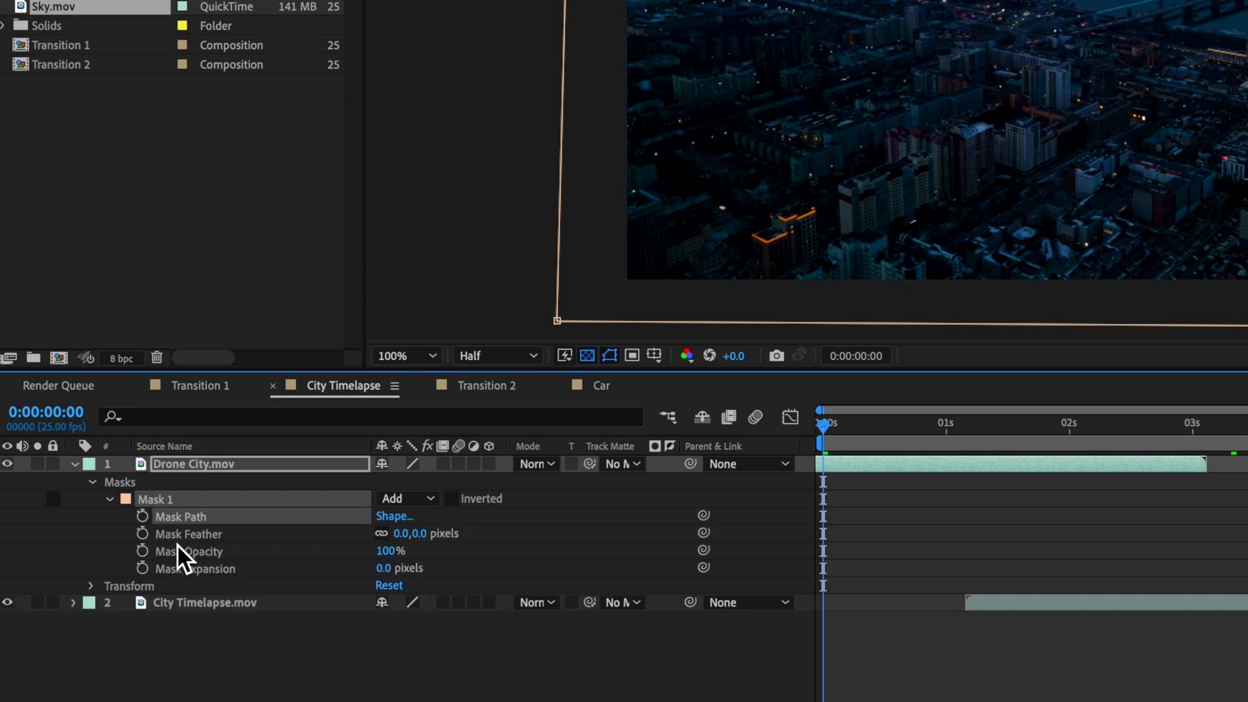
pyautogui.moveTo(845, 421); pyautogui.dragTo(1204, 423)
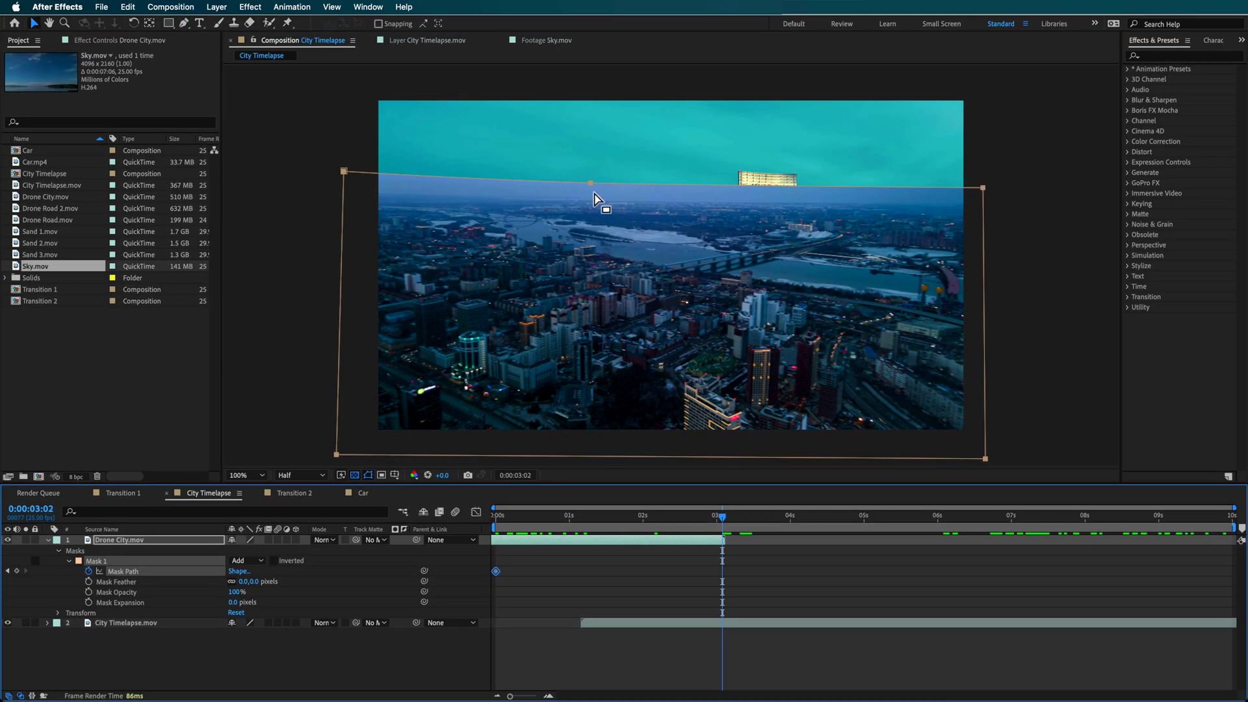
pyautogui.moveTo(714, 83); pyautogui.dragTo(714, 90)
pyautogui.moveTo(591, 194); pyautogui.dragTo(590, 199)
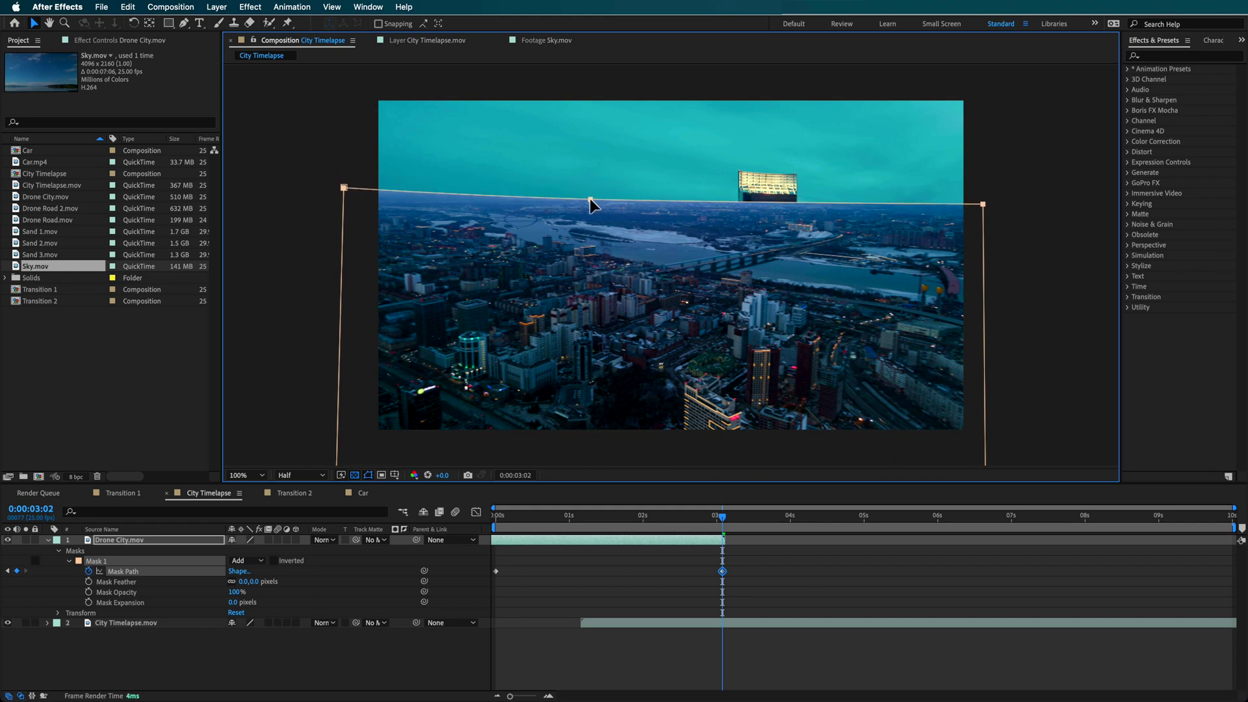
pyautogui.click(600, 242)
pyautogui.click(1100, 263)
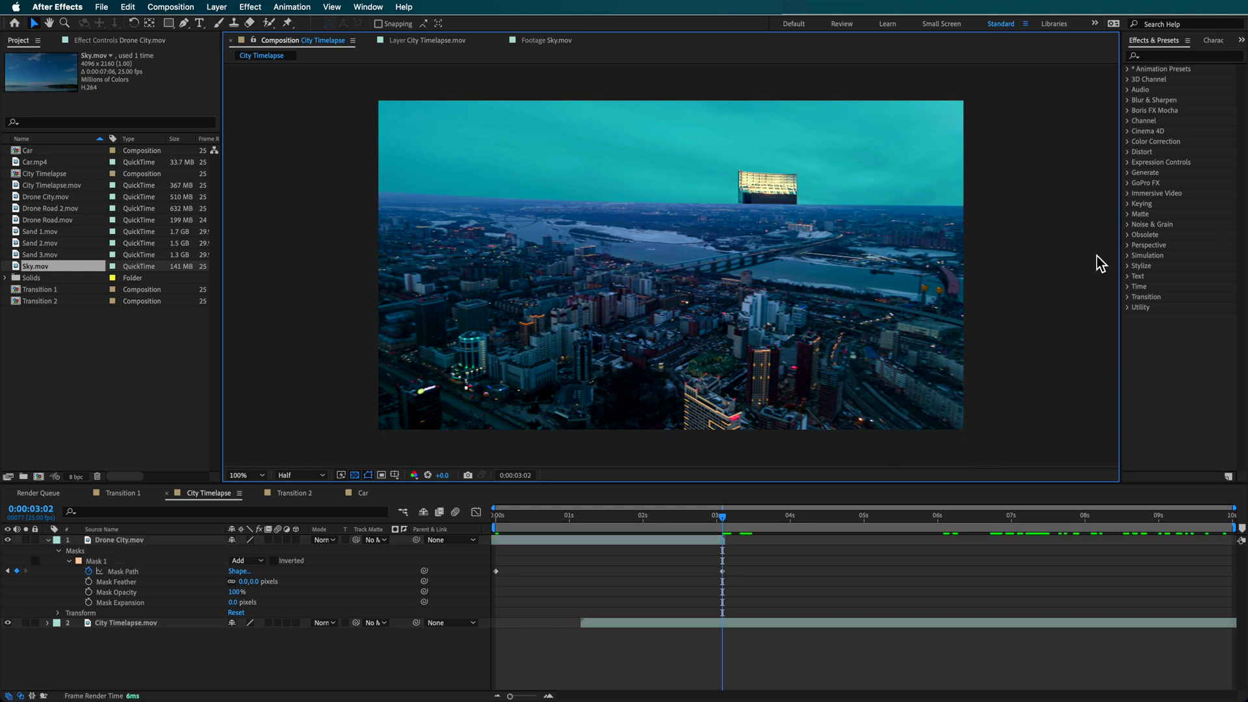
pyautogui.moveTo(663, 522); pyautogui.dragTo(627, 543)
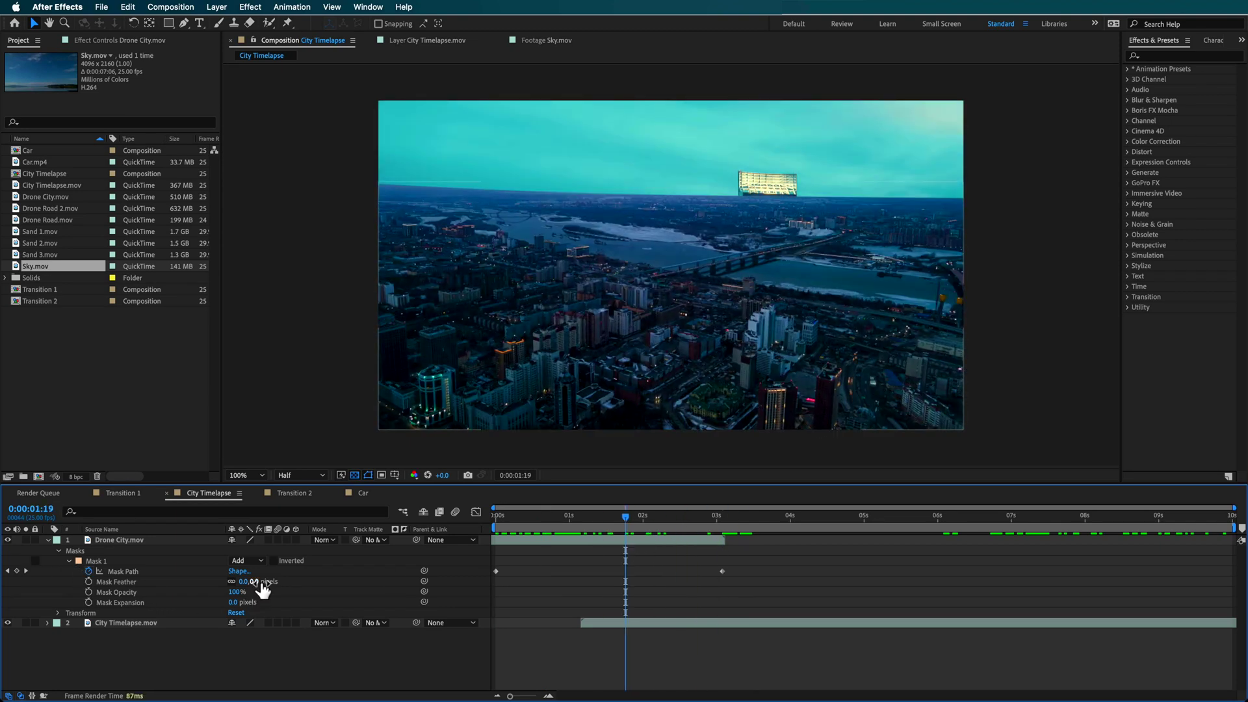
# Feather the mask edge by 8 pixels
pyautogui.moveTo(259, 582); pyautogui.dragTo(276, 583)
pyautogui.click(764, 572)
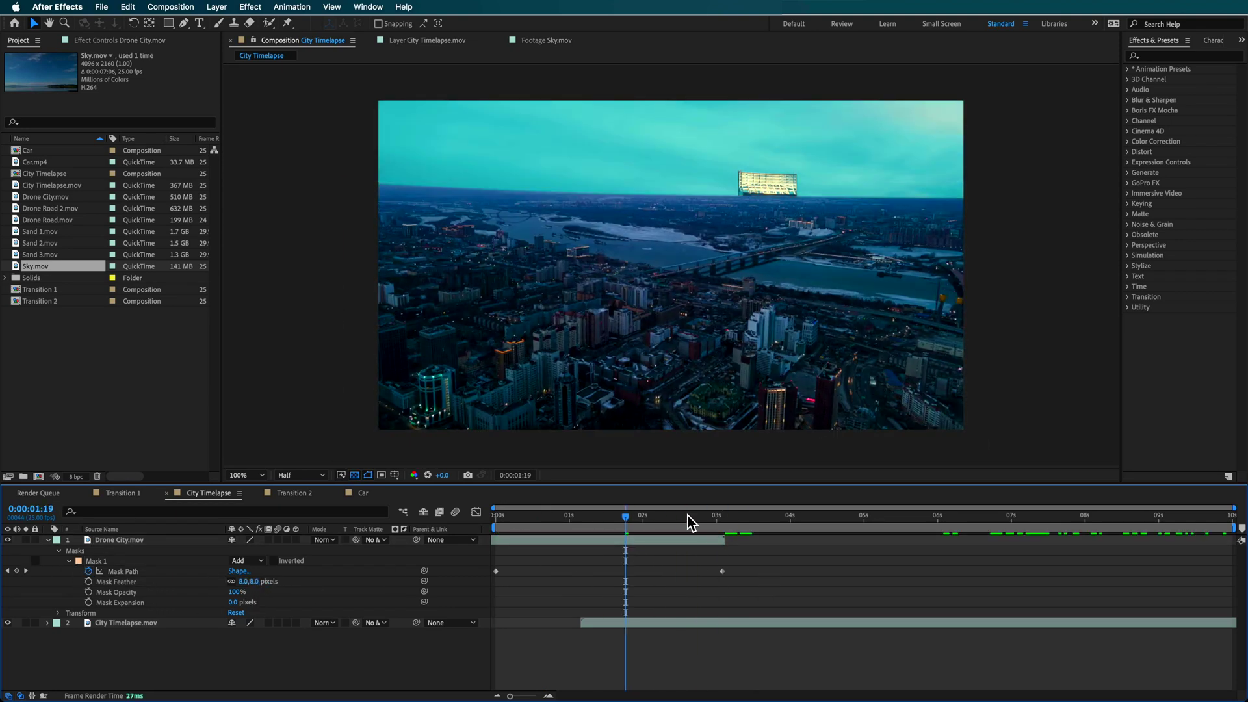
pyautogui.click(634, 517)
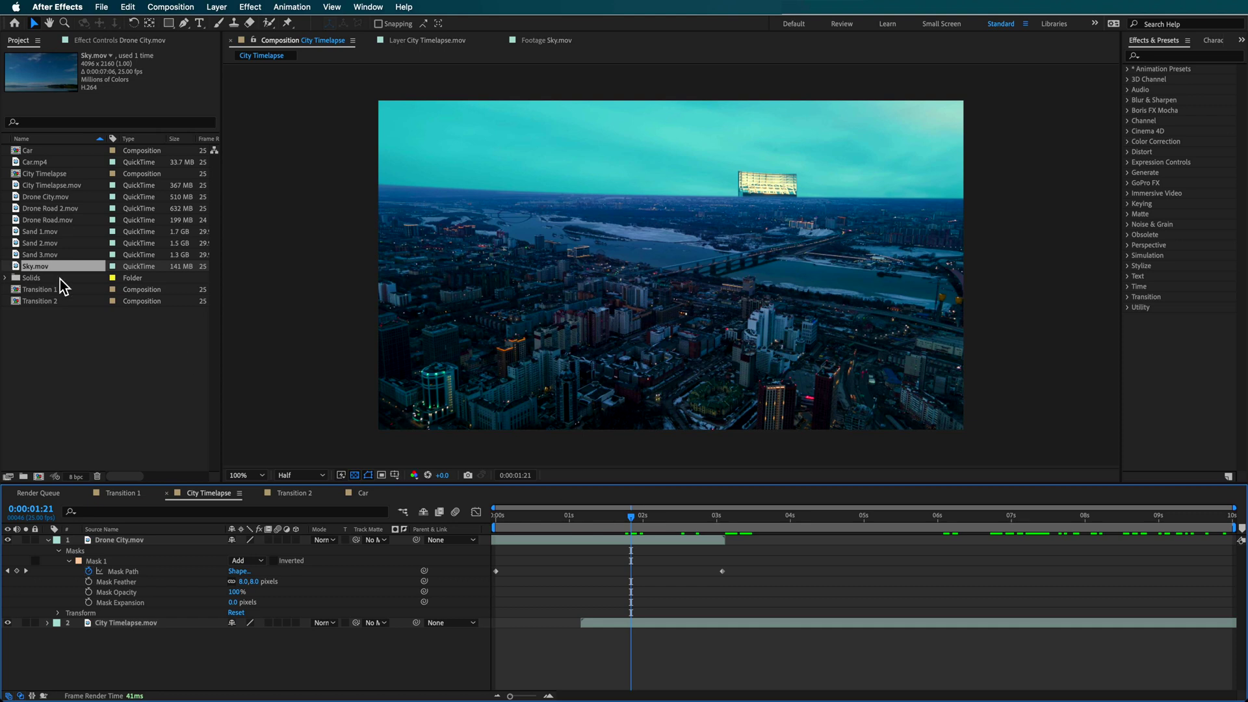
# Hide City Timelapse.mov and add Sky.mov to the timeline beneath the drone shot
pyautogui.click(8, 623)
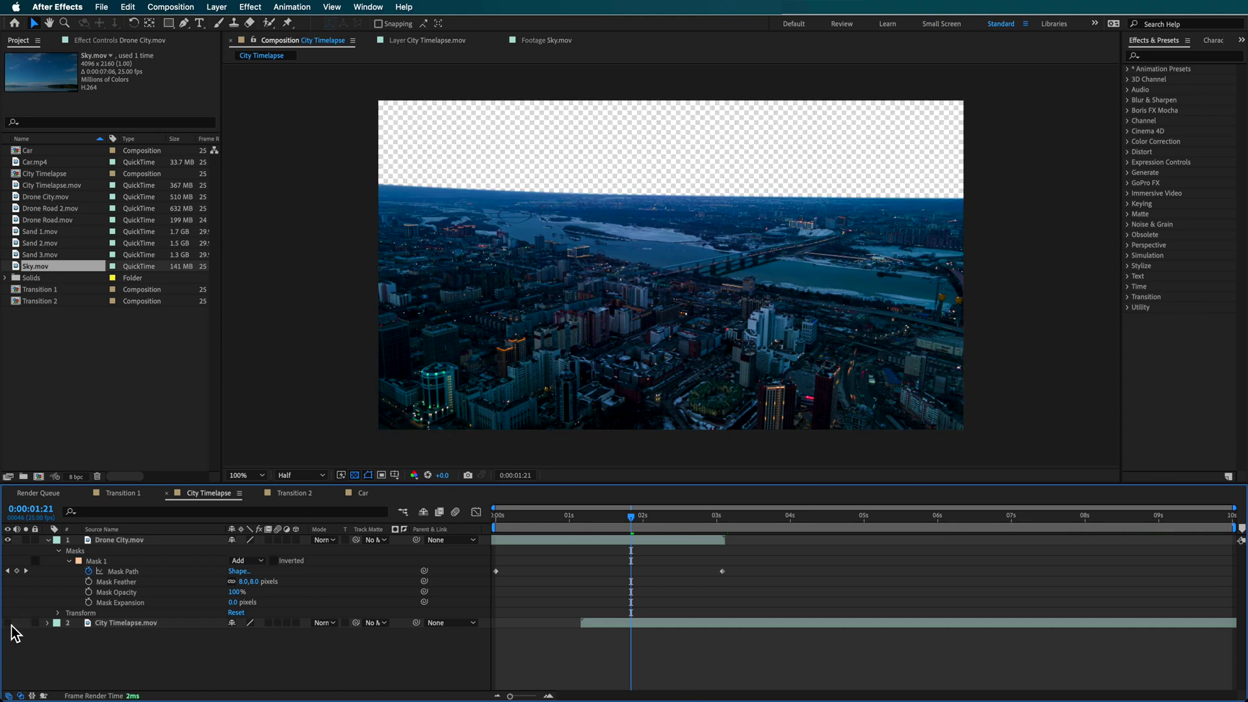
pyautogui.click(48, 540)
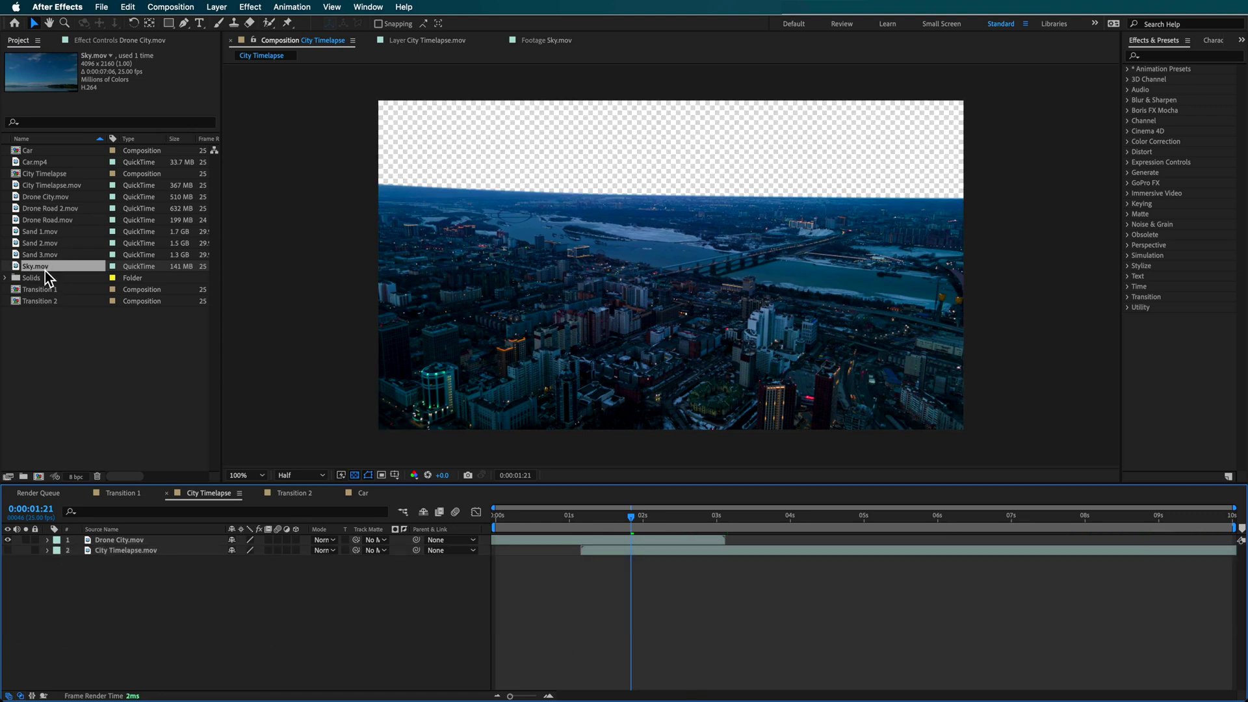
pyautogui.moveTo(44, 271); pyautogui.dragTo(111, 561)
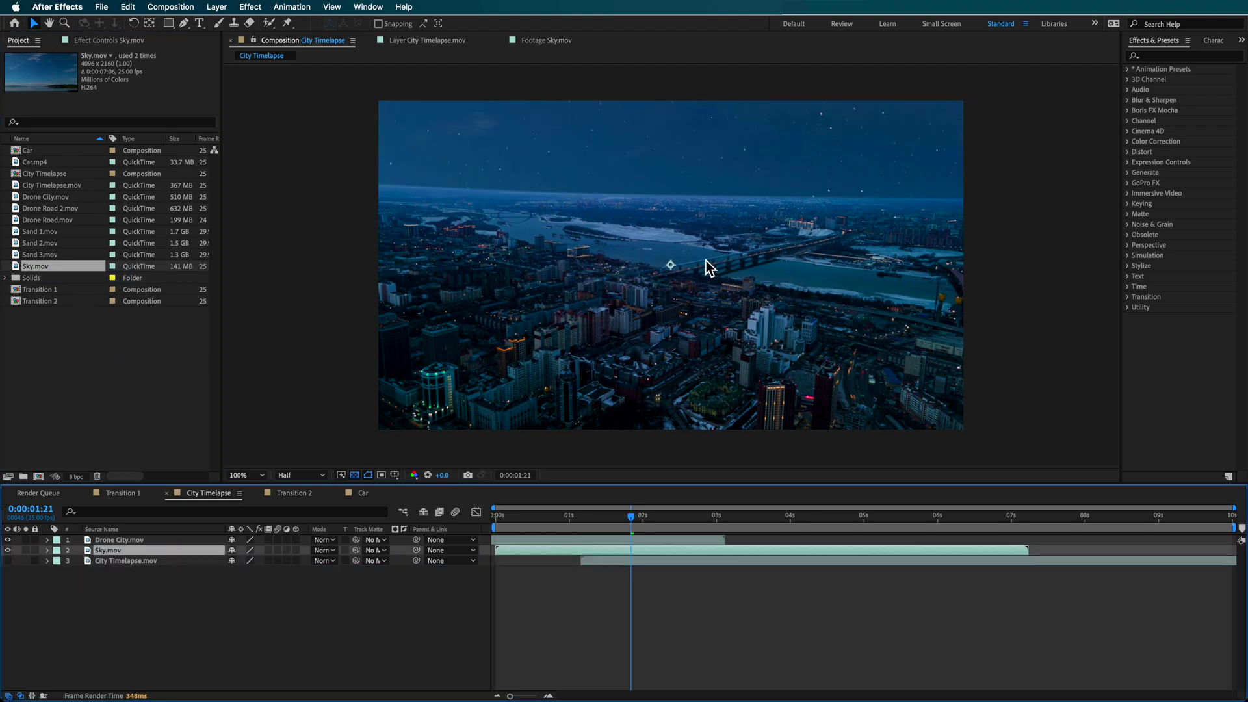
# At 50% view, shrink the Sky footage to fit the frame and move it upward
pyautogui.press(',')
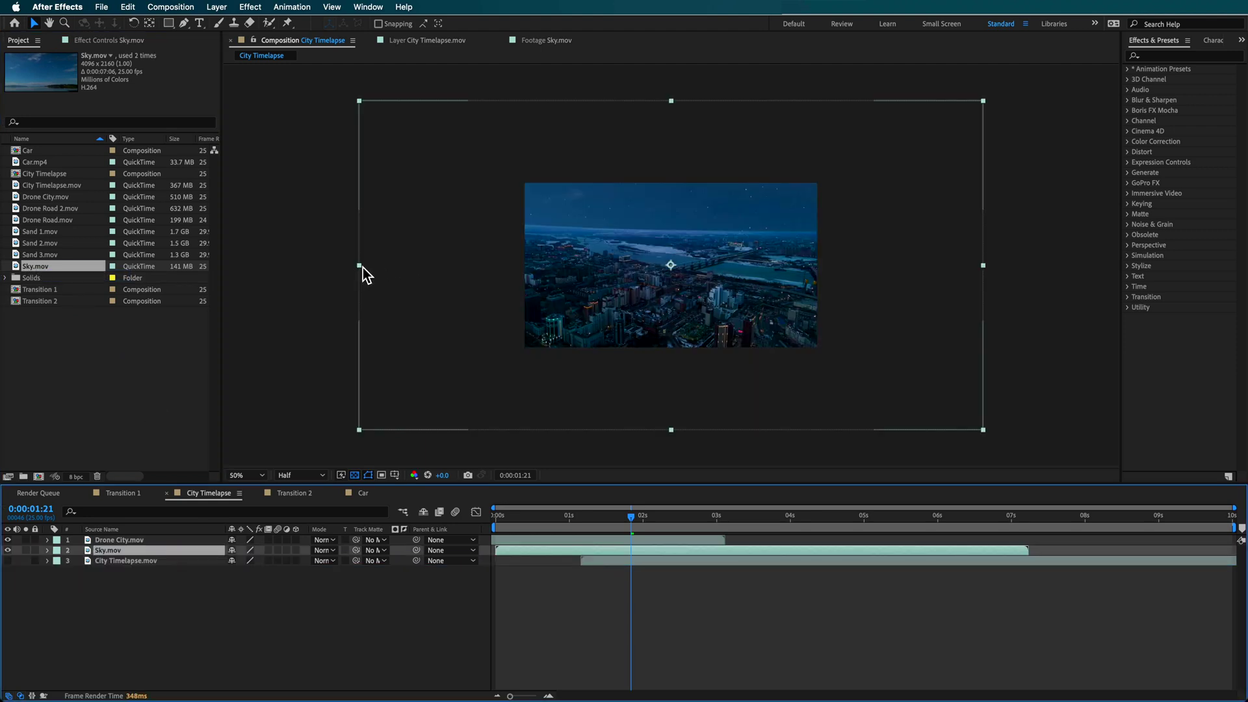
pyautogui.moveTo(366, 273); pyautogui.dragTo(521, 246)
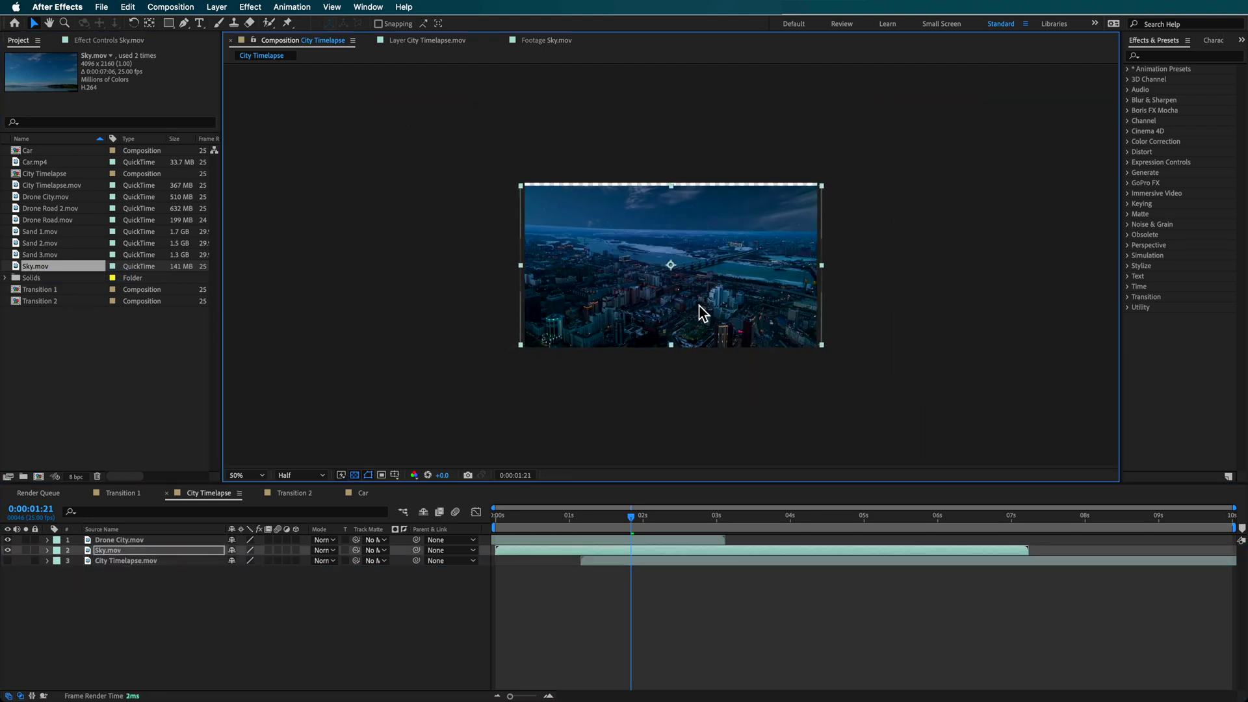
pyautogui.moveTo(702, 312); pyautogui.dragTo(716, 233)
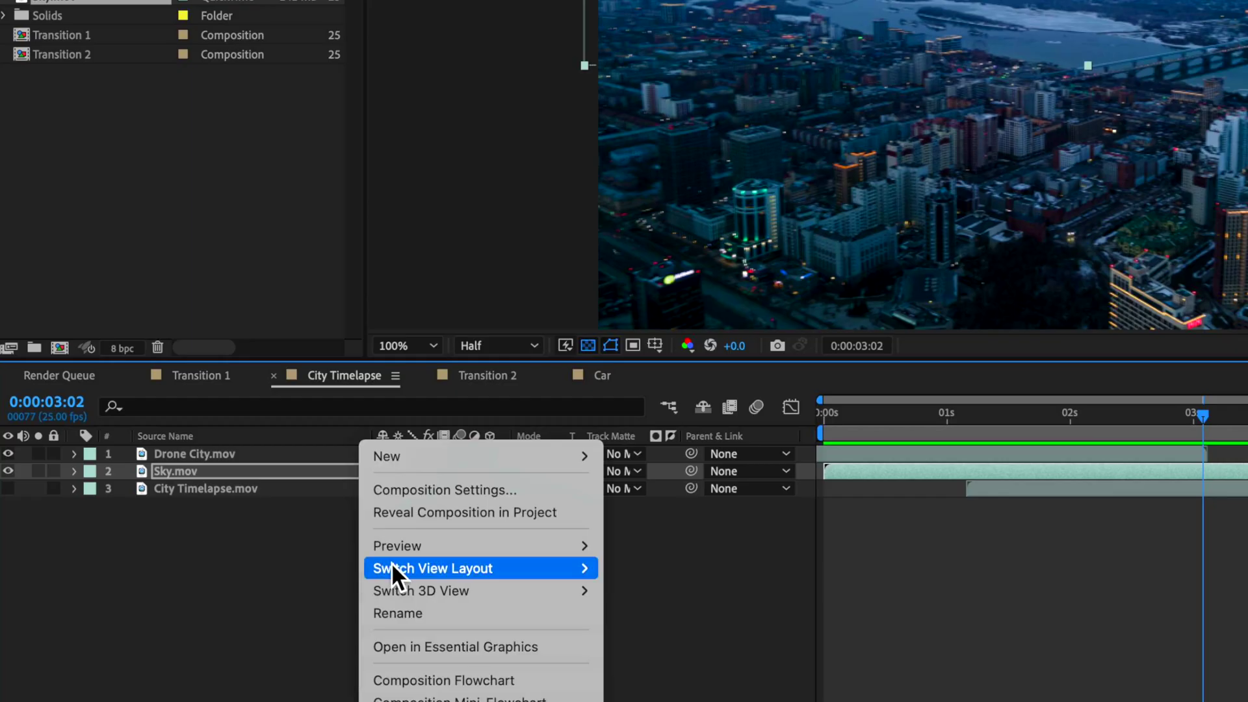
# Add Null 4 above Drone City.mov and parent Drone City.mov and Sky.mov to it
pyautogui.moveTo(435, 460)
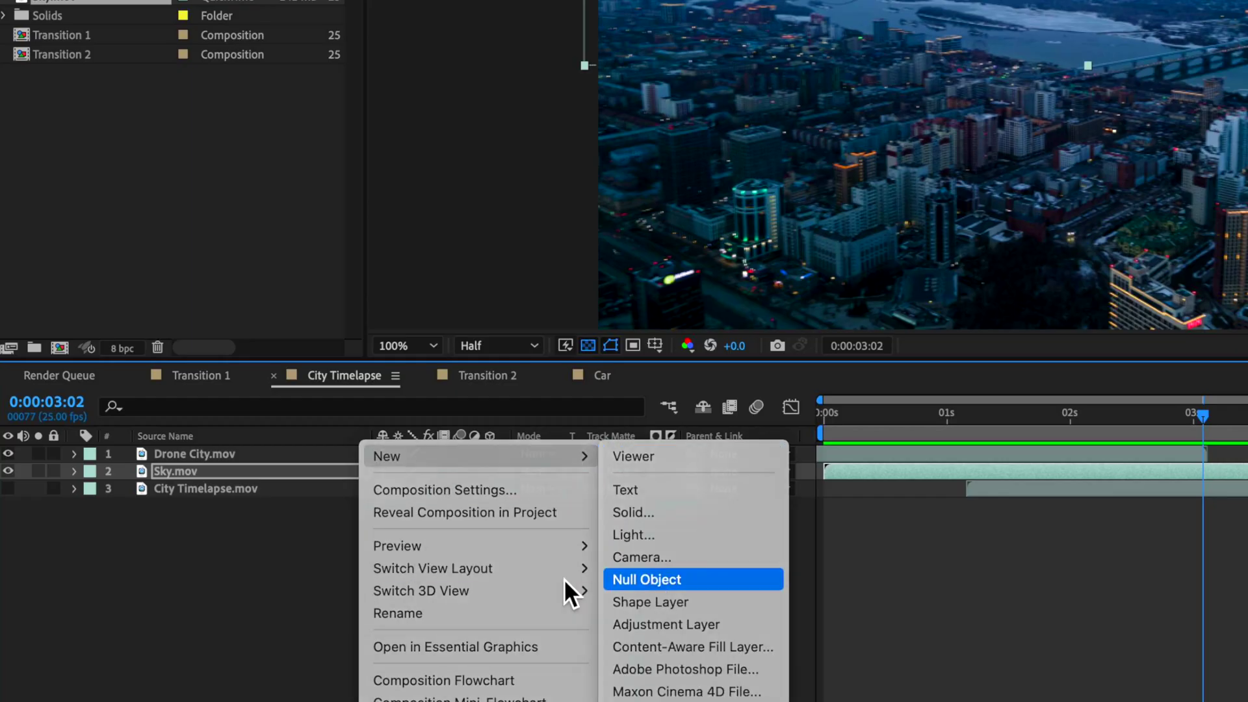
pyautogui.click(653, 578)
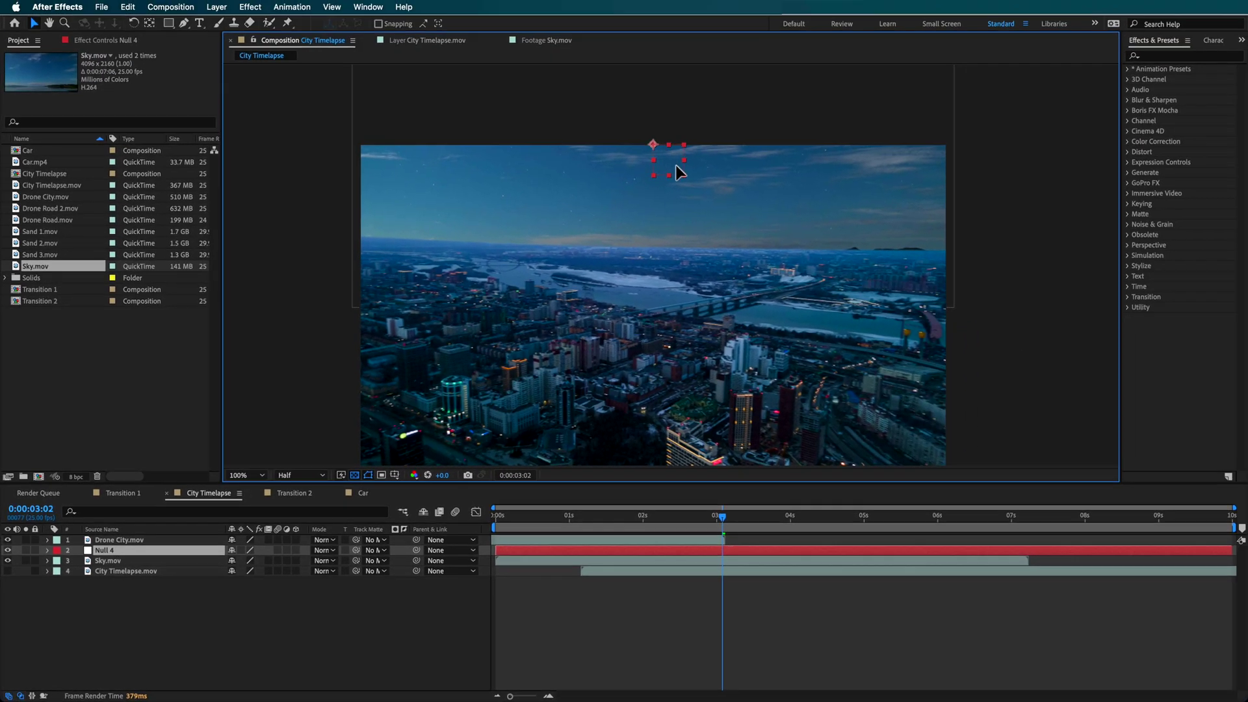
pyautogui.press('Return')
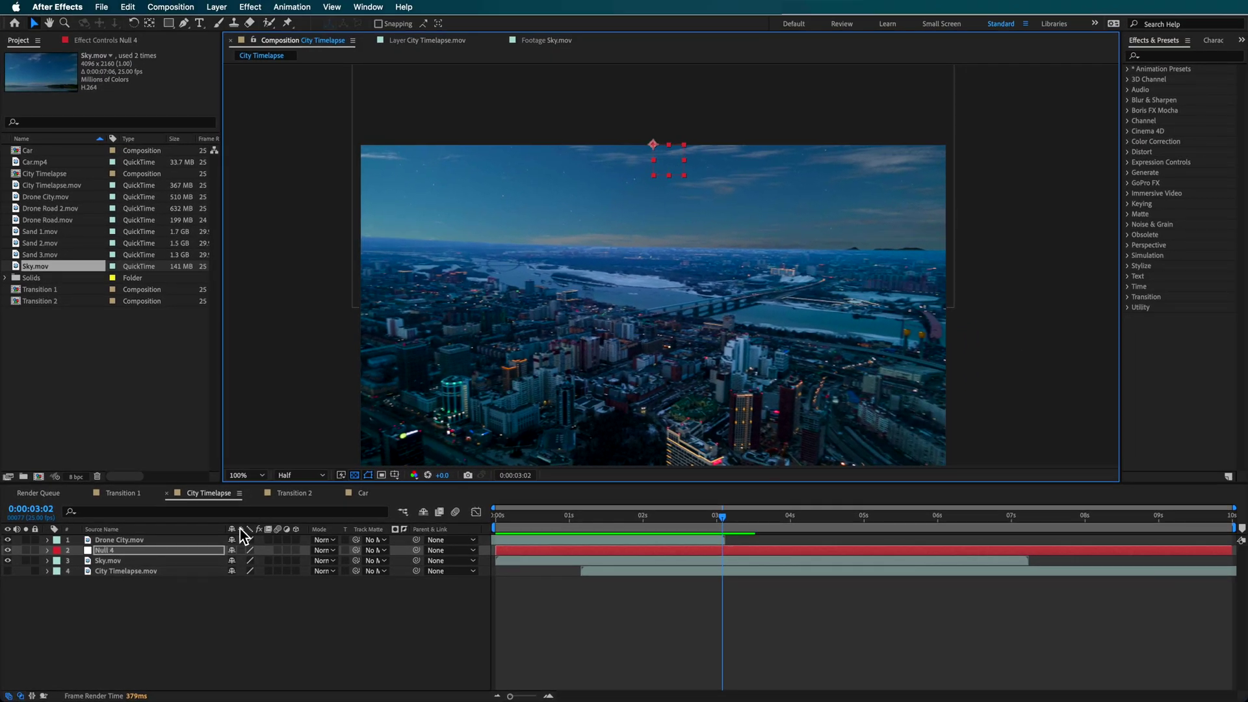
pyautogui.moveTo(106, 540); pyautogui.dragTo(110, 552)
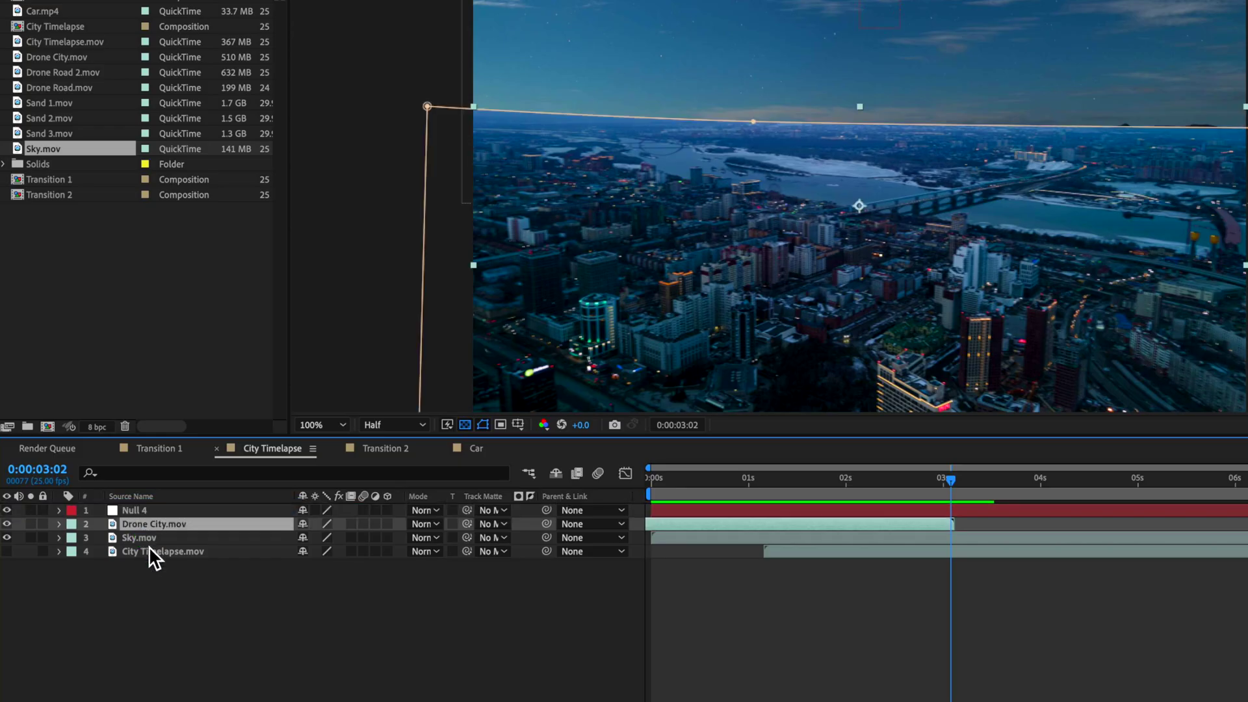
pyautogui.keyDown('shift'); pyautogui.click(142, 536); pyautogui.keyUp('shift')
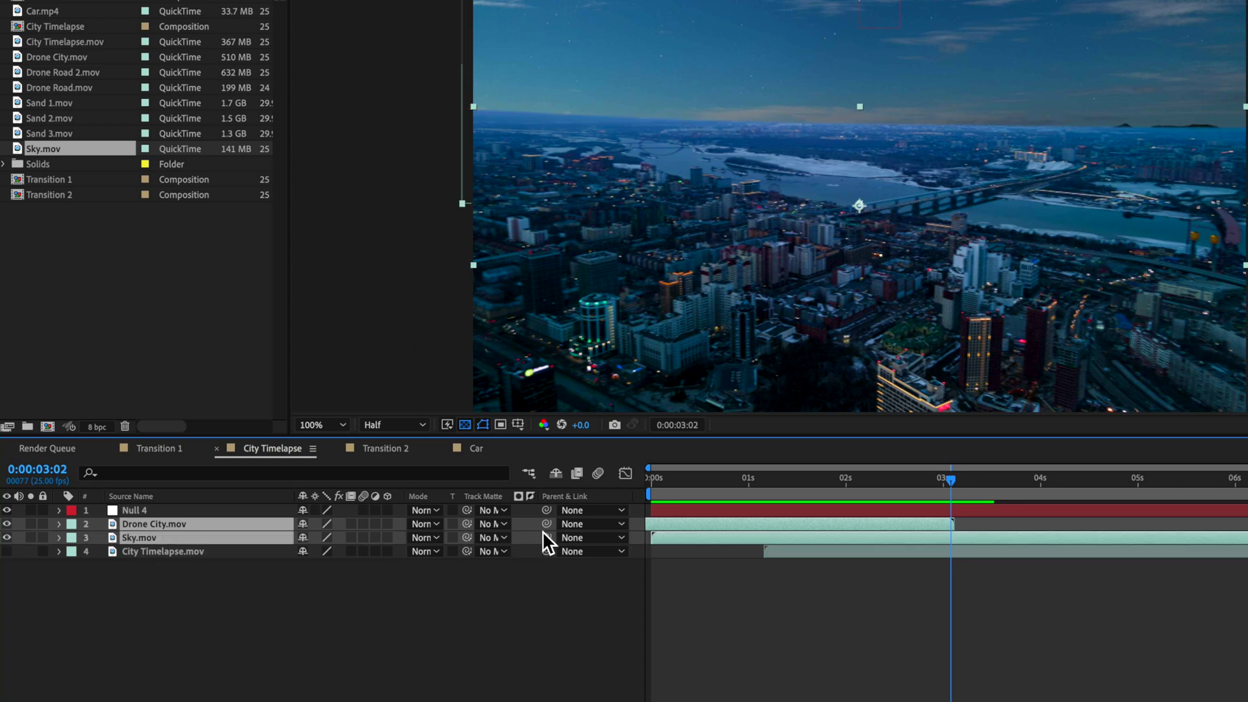
pyautogui.moveTo(543, 531); pyautogui.dragTo(182, 516)
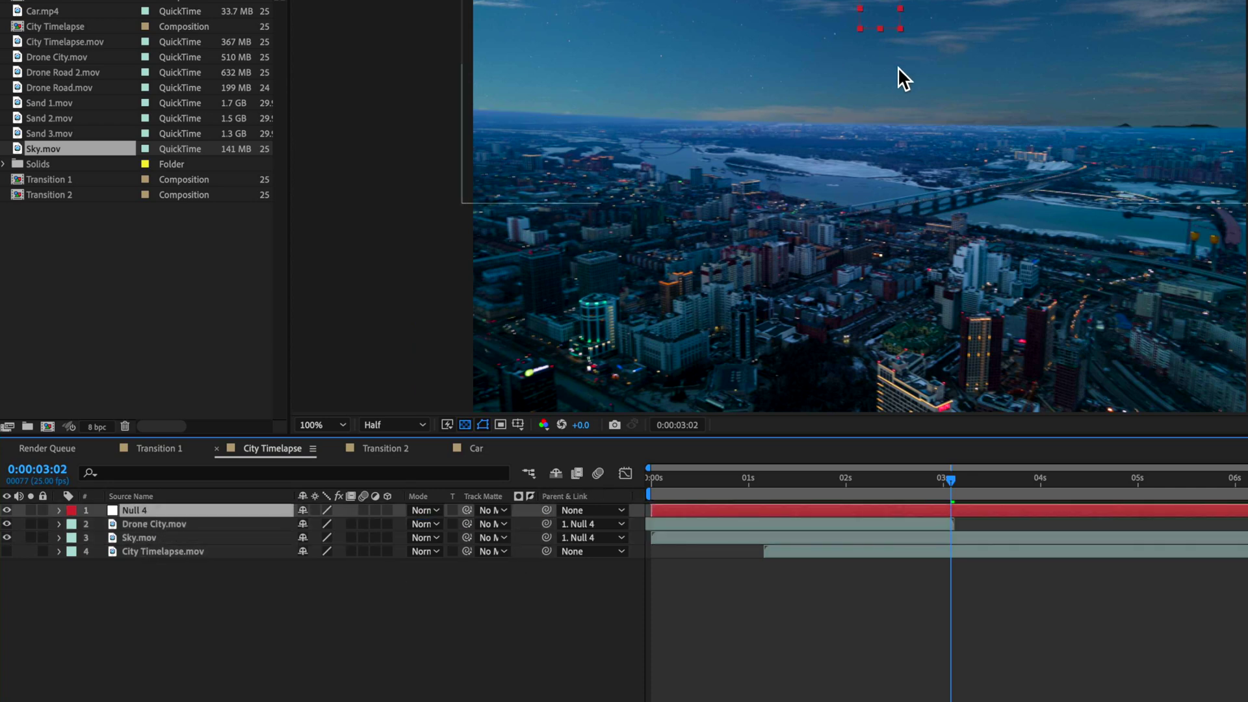
pyautogui.moveTo(973, 489); pyautogui.dragTo(803, 490)
# Start Position and Scale keyframes on Null 4, adding matching keyframes at 3:02
pyautogui.press('p')
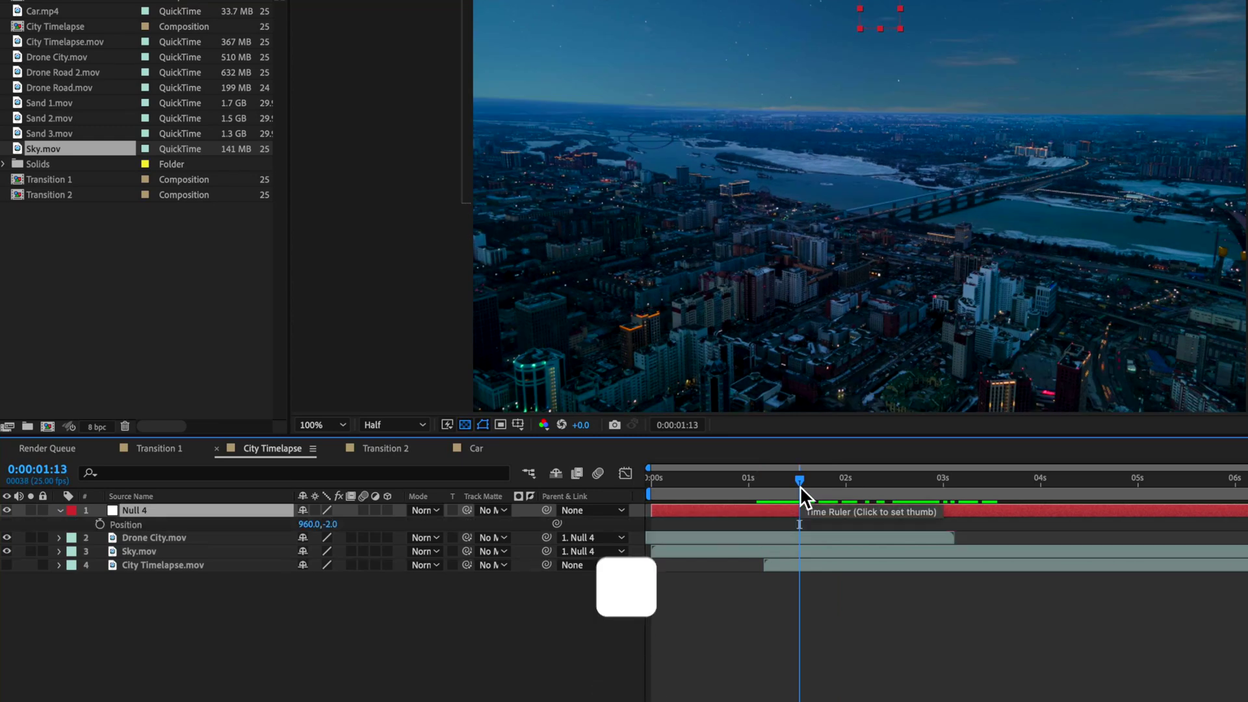
pyautogui.press('s')
pyautogui.click(100, 524)
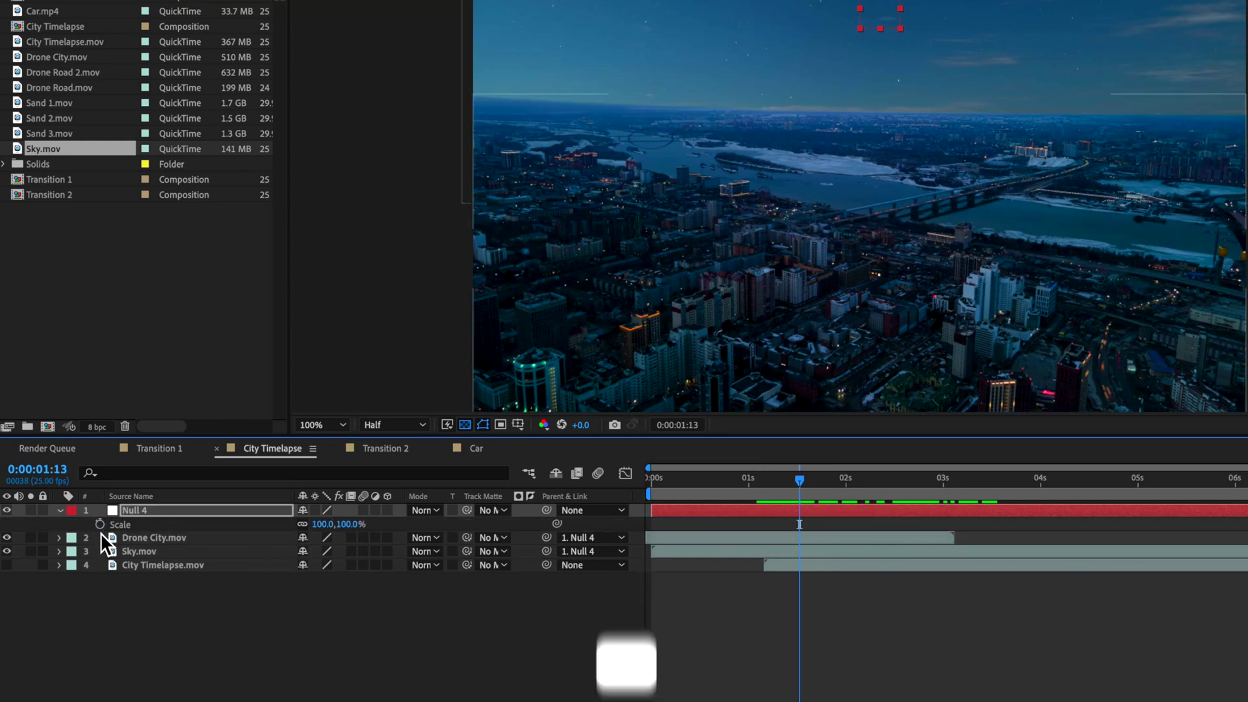
pyautogui.hotkey('shift', 'p')
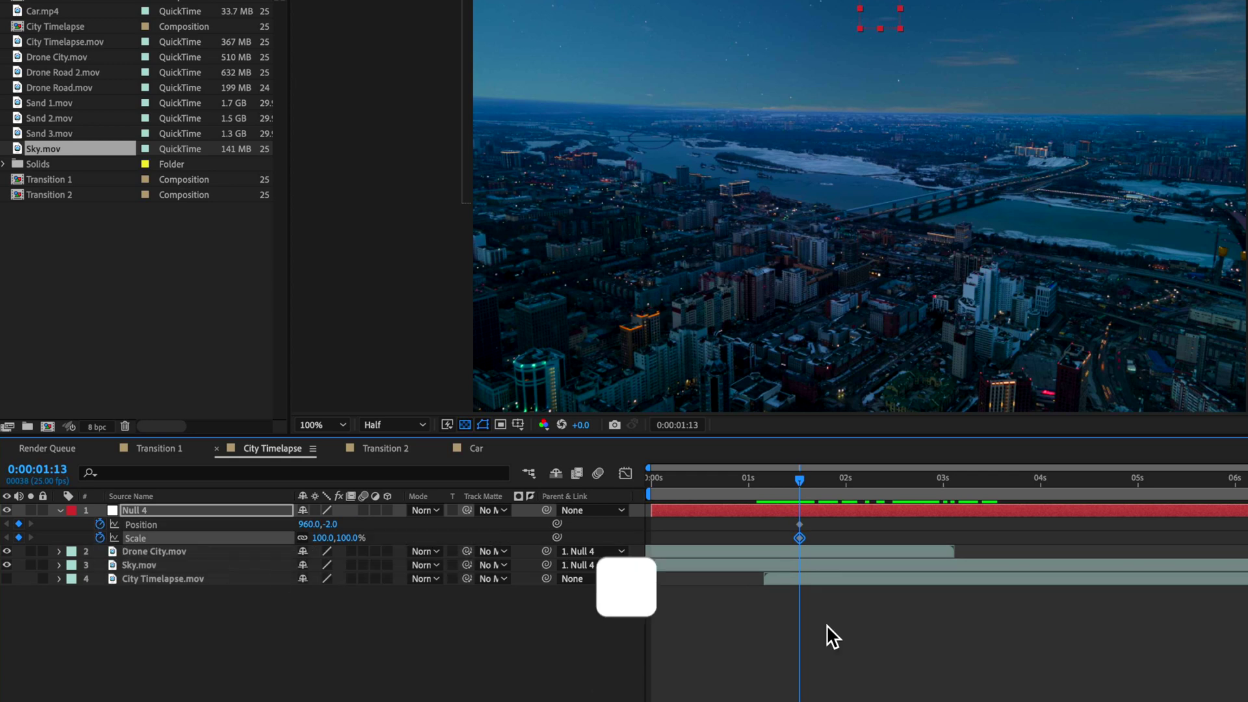
pyautogui.click(951, 480)
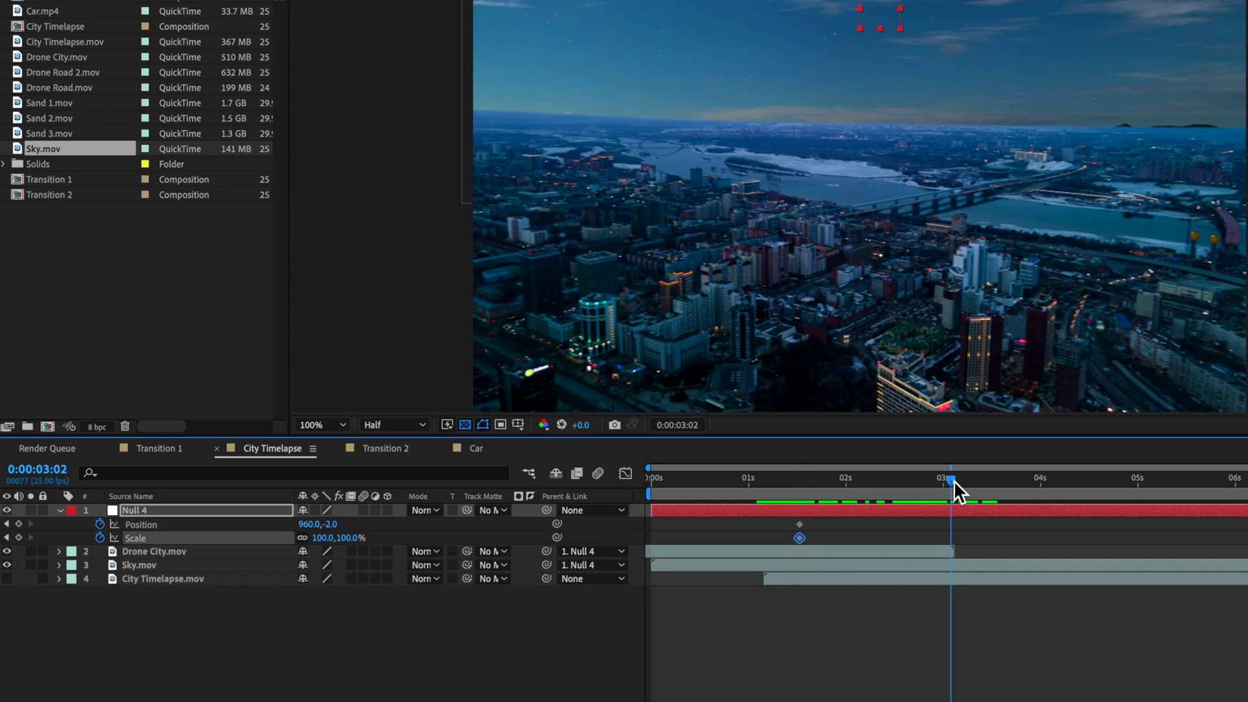
pyautogui.click(18, 523)
pyautogui.click(18, 537)
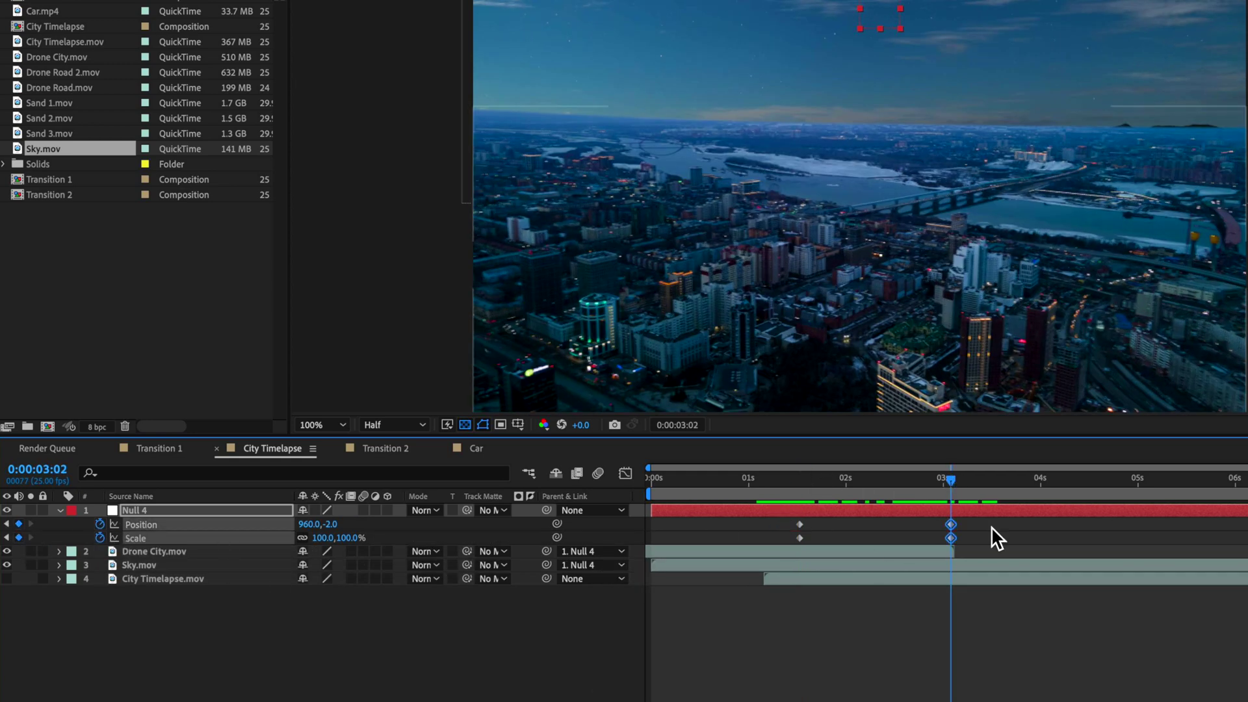
# At 3:02, enlarge Null 4 to 174% and move it down to zoom into the footage
pyautogui.moveTo(995, 482); pyautogui.dragTo(1132, 493)
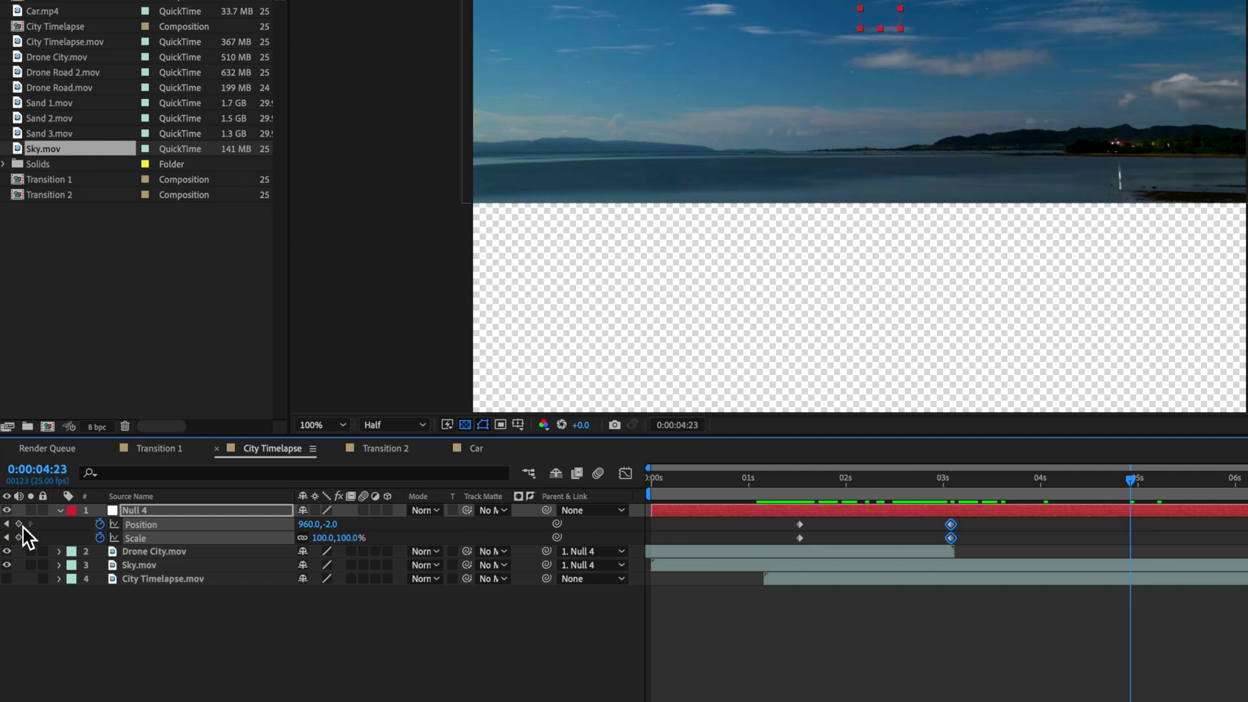
pyautogui.moveTo(785, 482); pyautogui.dragTo(951, 508)
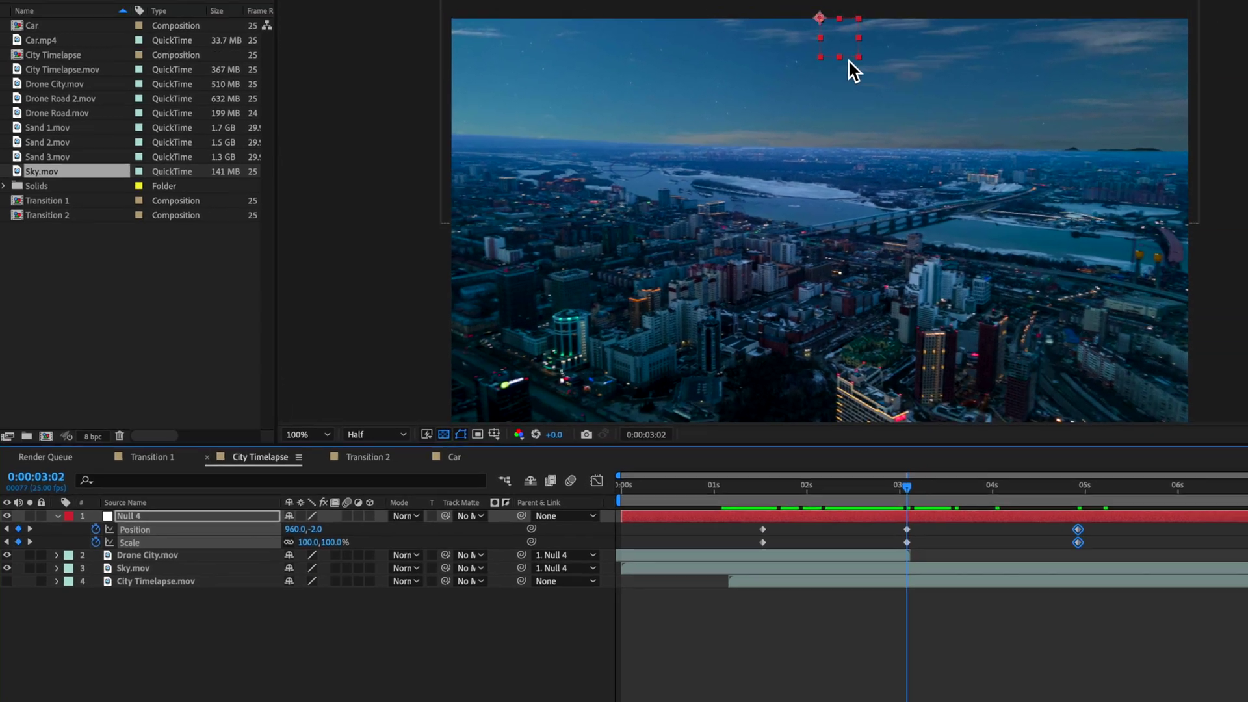
pyautogui.moveTo(859, 56); pyautogui.dragTo(885, 81)
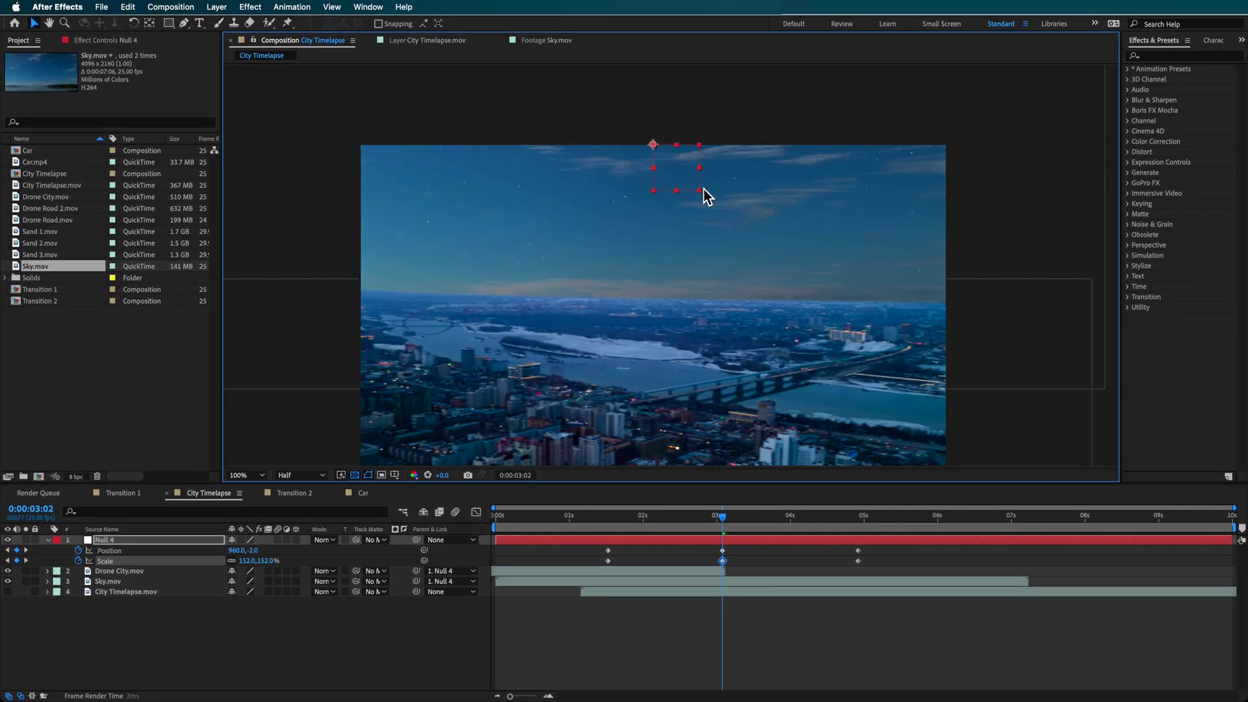
pyautogui.moveTo(694, 177); pyautogui.dragTo(691, 328)
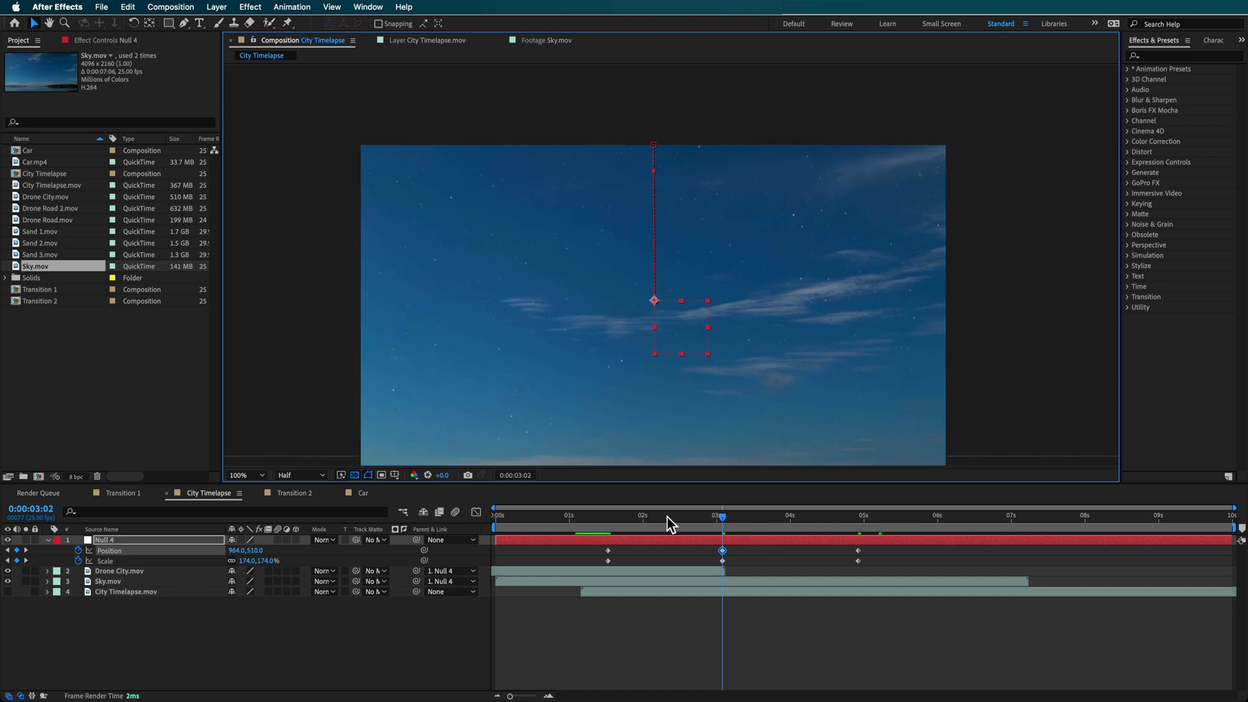
# Rotate Null 4 from 0° at 2:04 to 180° at 3:23
pyautogui.moveTo(667, 517); pyautogui.dragTo(658, 521)
pyautogui.press('r')
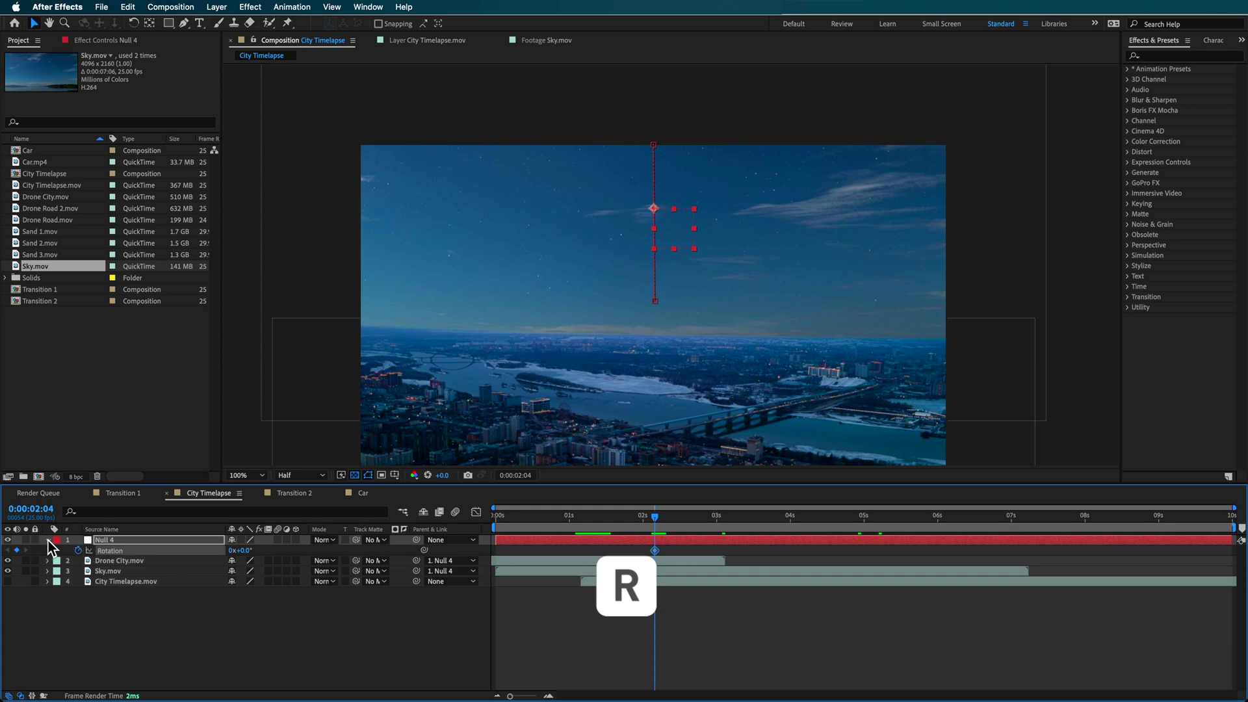
pyautogui.press('u')
pyautogui.moveTo(664, 519); pyautogui.dragTo(784, 523)
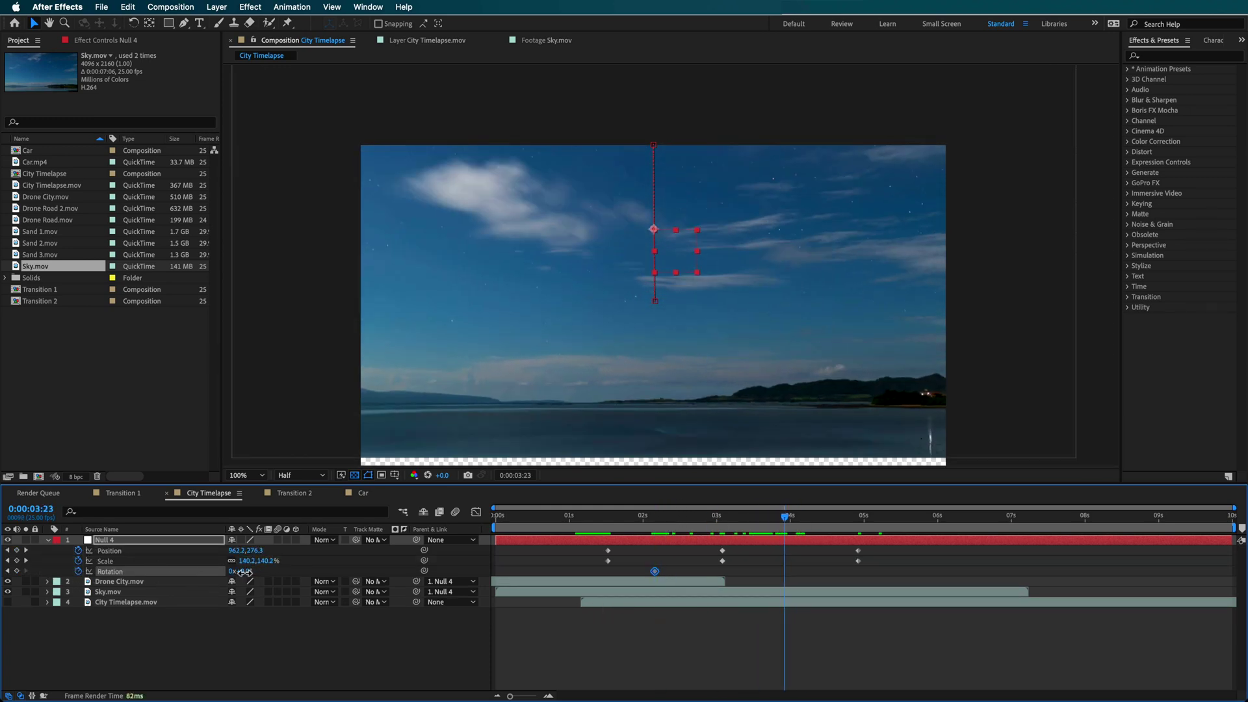
pyautogui.moveTo(244, 571); pyautogui.dragTo(276, 587)
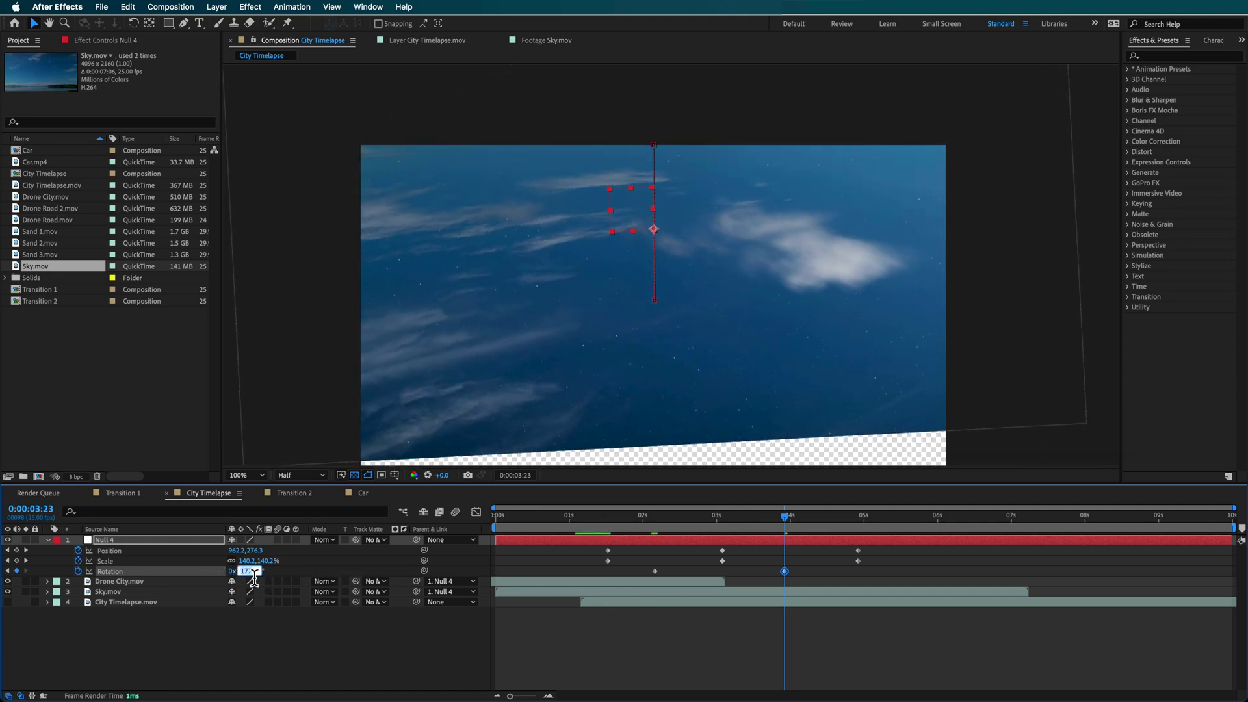
pyautogui.press('Return')
pyautogui.moveTo(769, 536)
pyautogui.mouseDown()
pyautogui.moveTo(765, 524)
pyautogui.moveTo(604, 529)
pyautogui.moveTo(747, 540)
pyautogui.mouseUp()
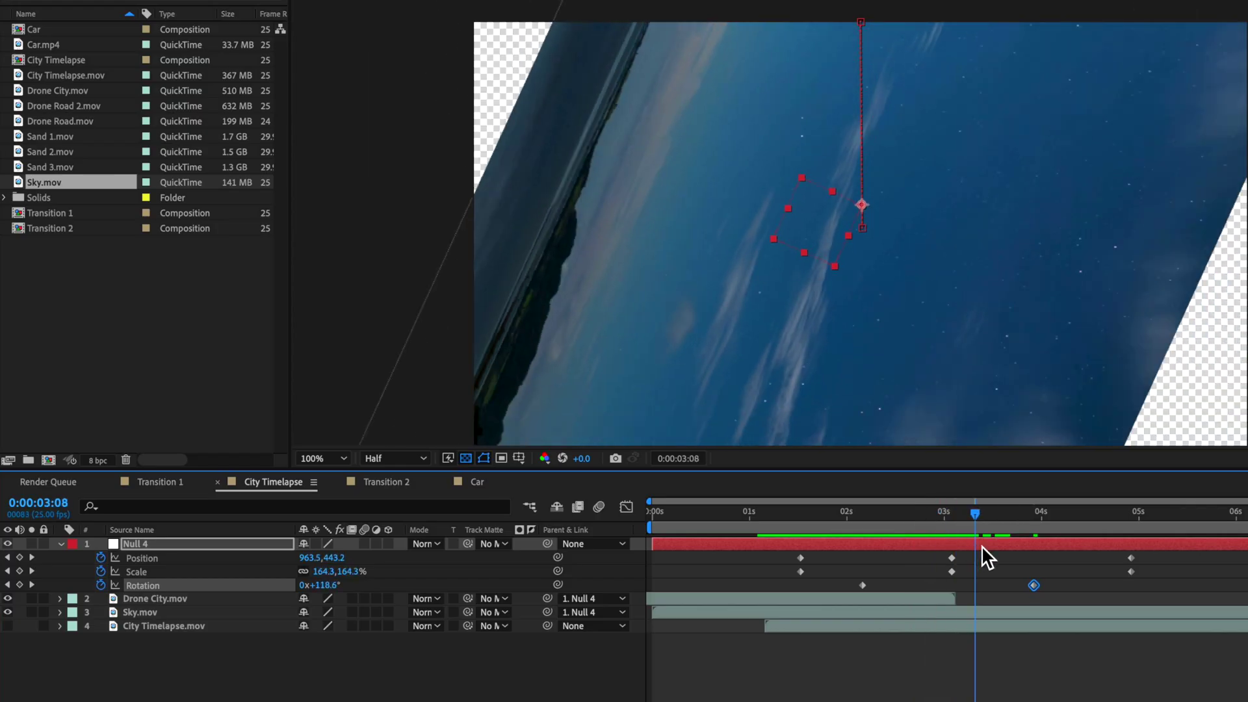
# Raise Null 4's Scale further at the middle 3:02 keyframe and preview the spin-zoom
pyautogui.moveTo(982, 544); pyautogui.dragTo(958, 555)
pyautogui.moveTo(354, 572); pyautogui.dragTo(425, 575)
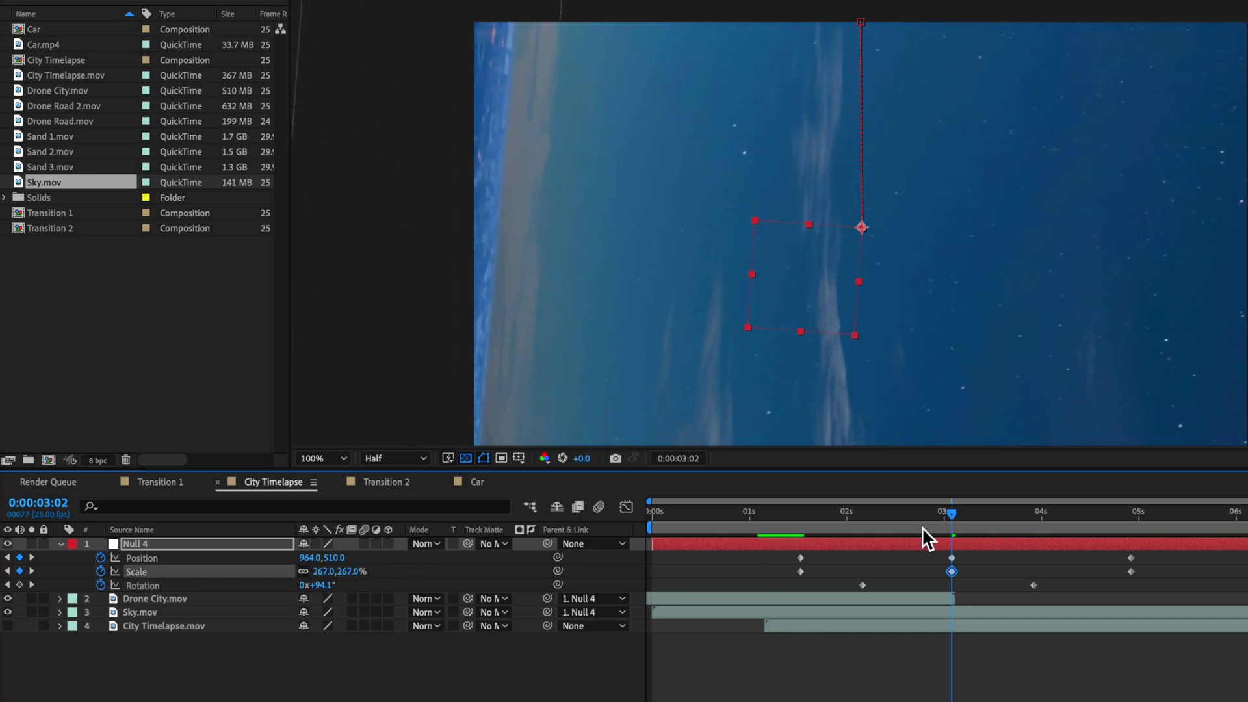
pyautogui.moveTo(956, 510); pyautogui.dragTo(1095, 540)
# Put City Timelapse.mov above Sky.mov, starting later, and Roto Brush out its sky with an inverted, frozen matte
pyautogui.click(951, 627)
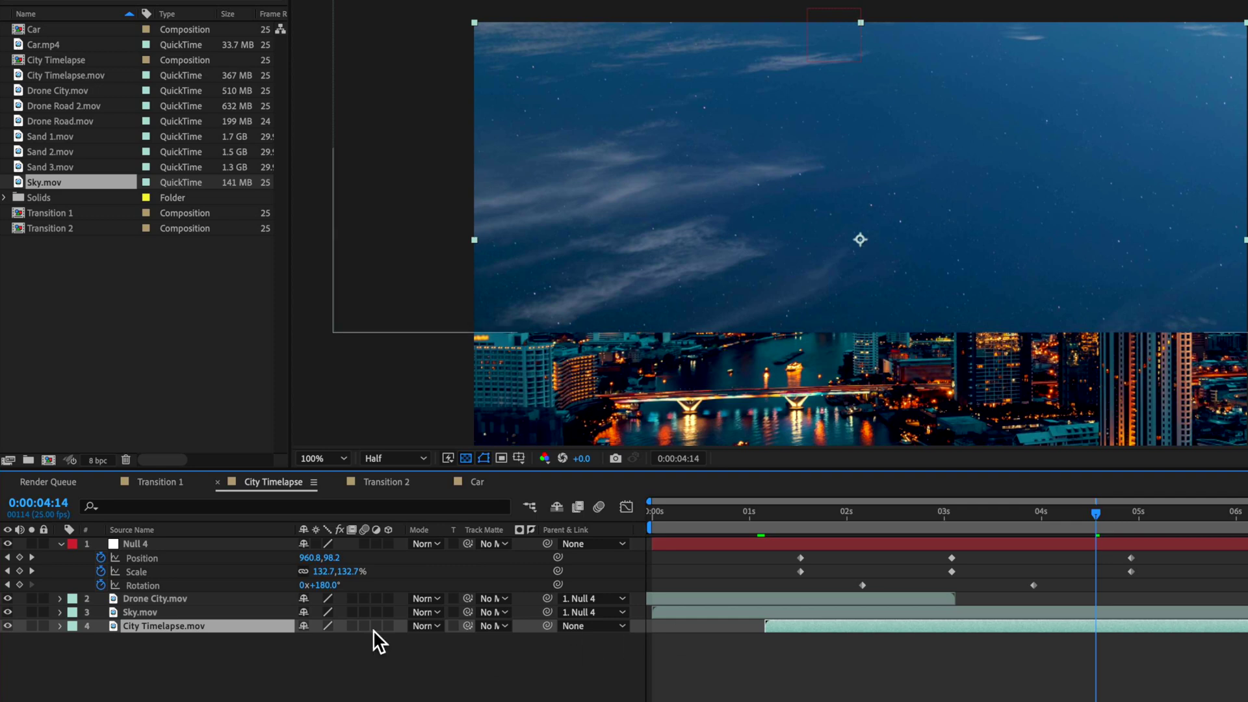
pyautogui.moveTo(209, 625); pyautogui.dragTo(209, 615)
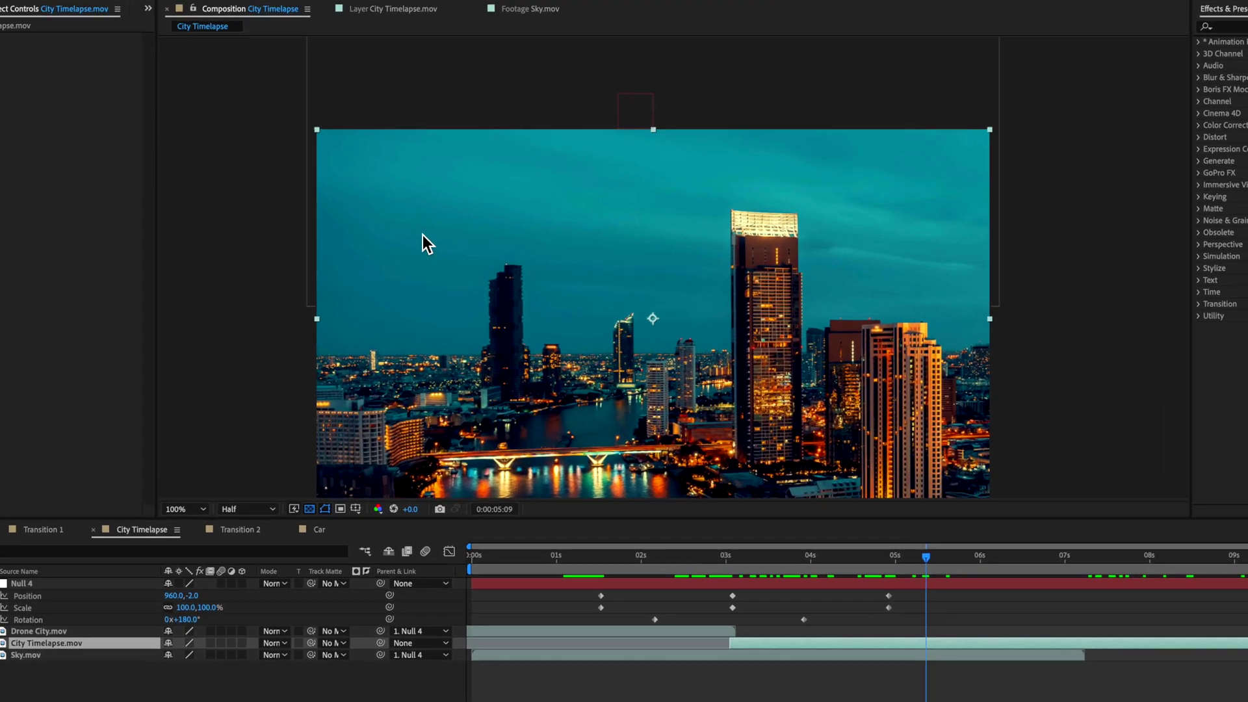
pyautogui.doubleClick(448, 246)
pyautogui.moveTo(282, 115); pyautogui.dragTo(723, 202)
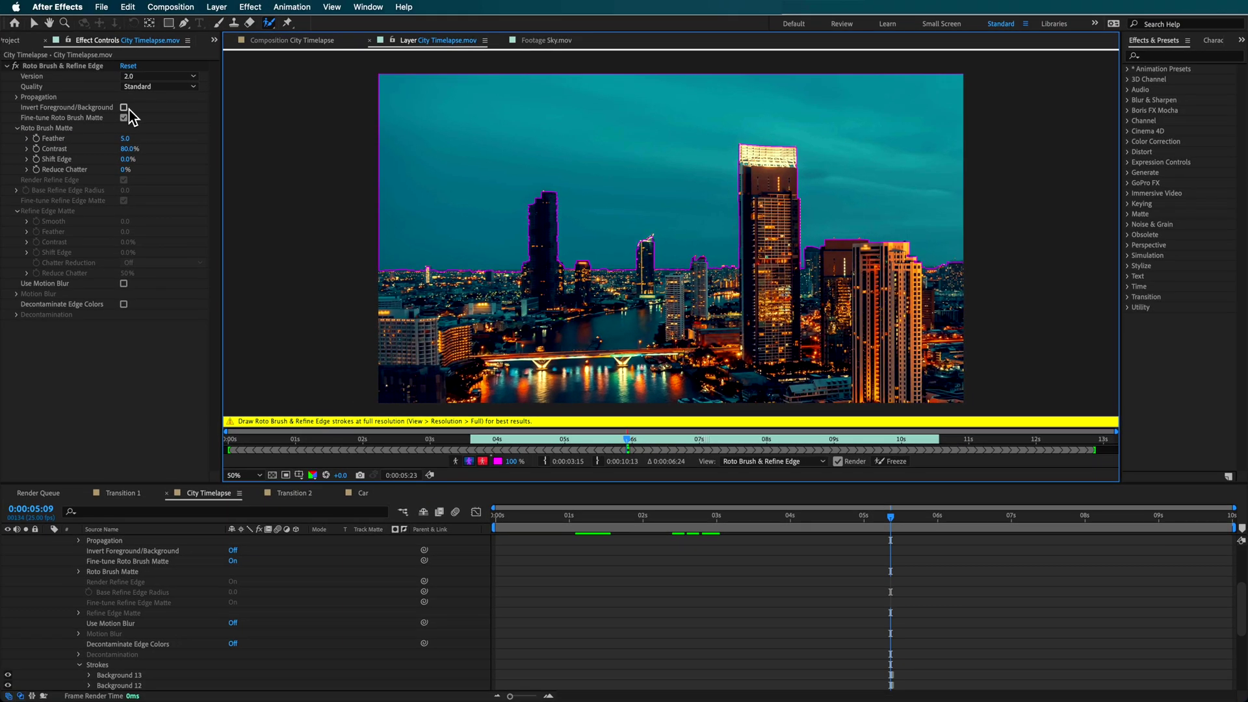
pyautogui.click(123, 108)
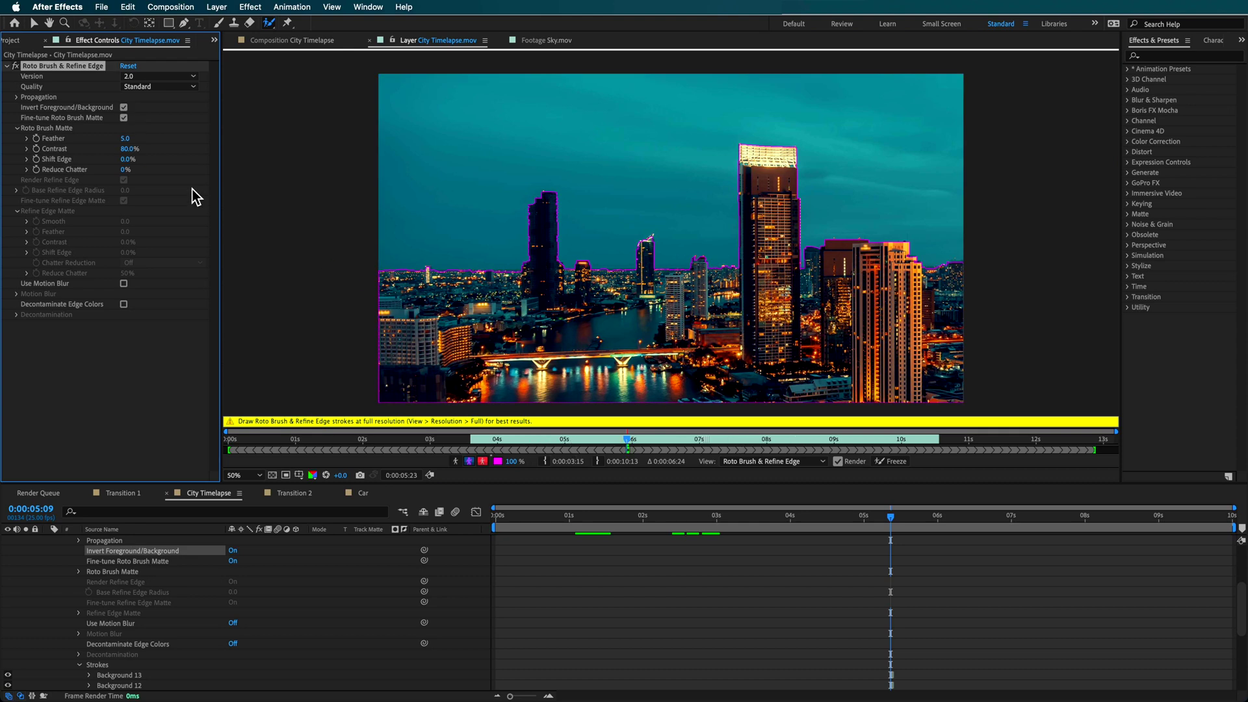
pyautogui.click(548, 441)
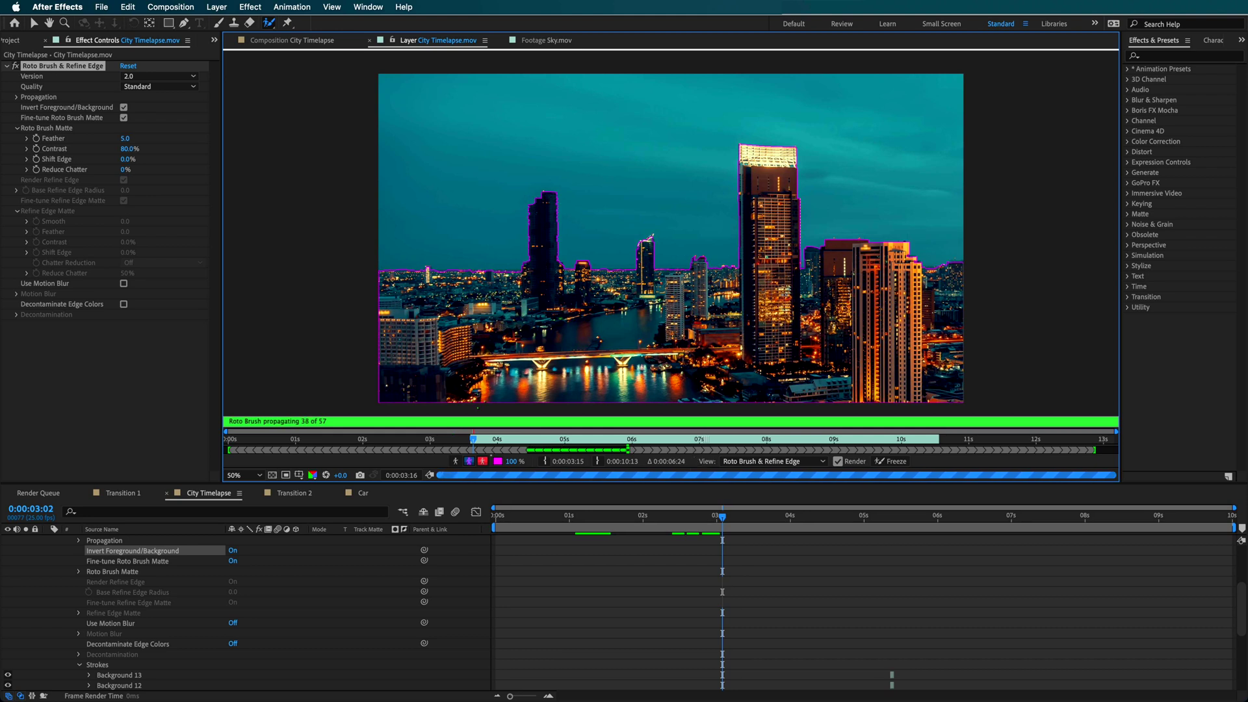
pyautogui.click(896, 462)
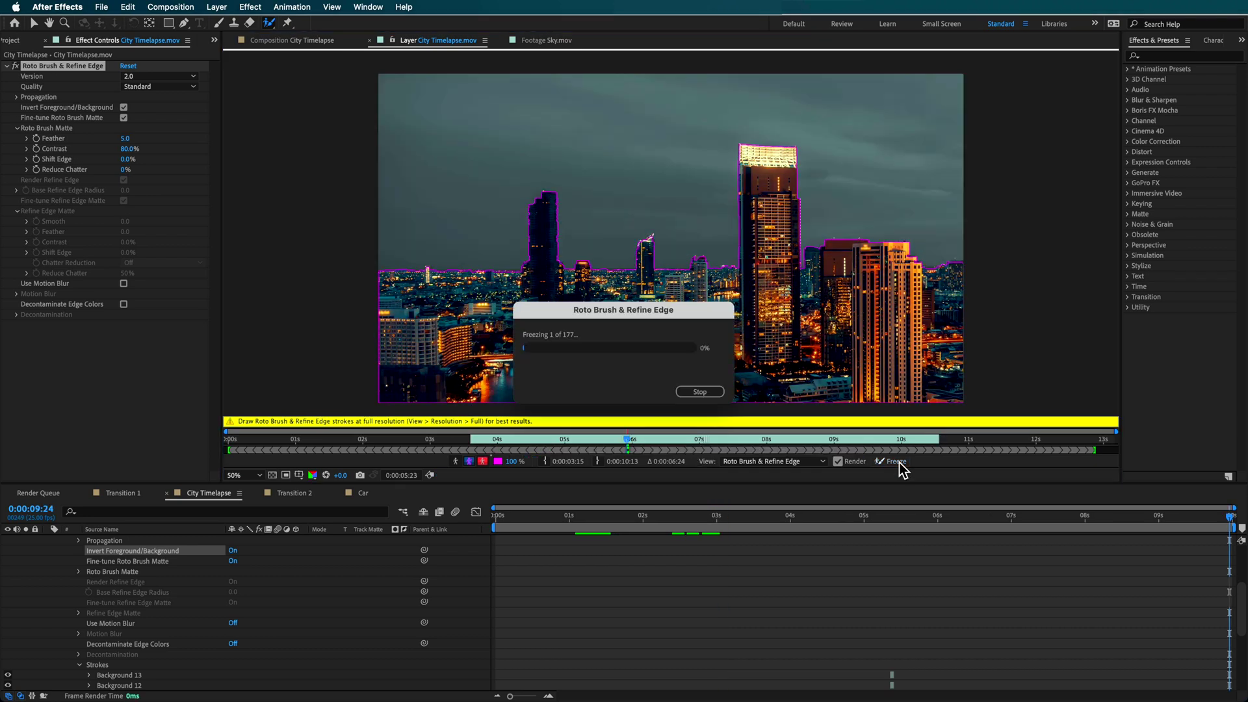
pyautogui.moveTo(639, 313); pyautogui.dragTo(629, 209)
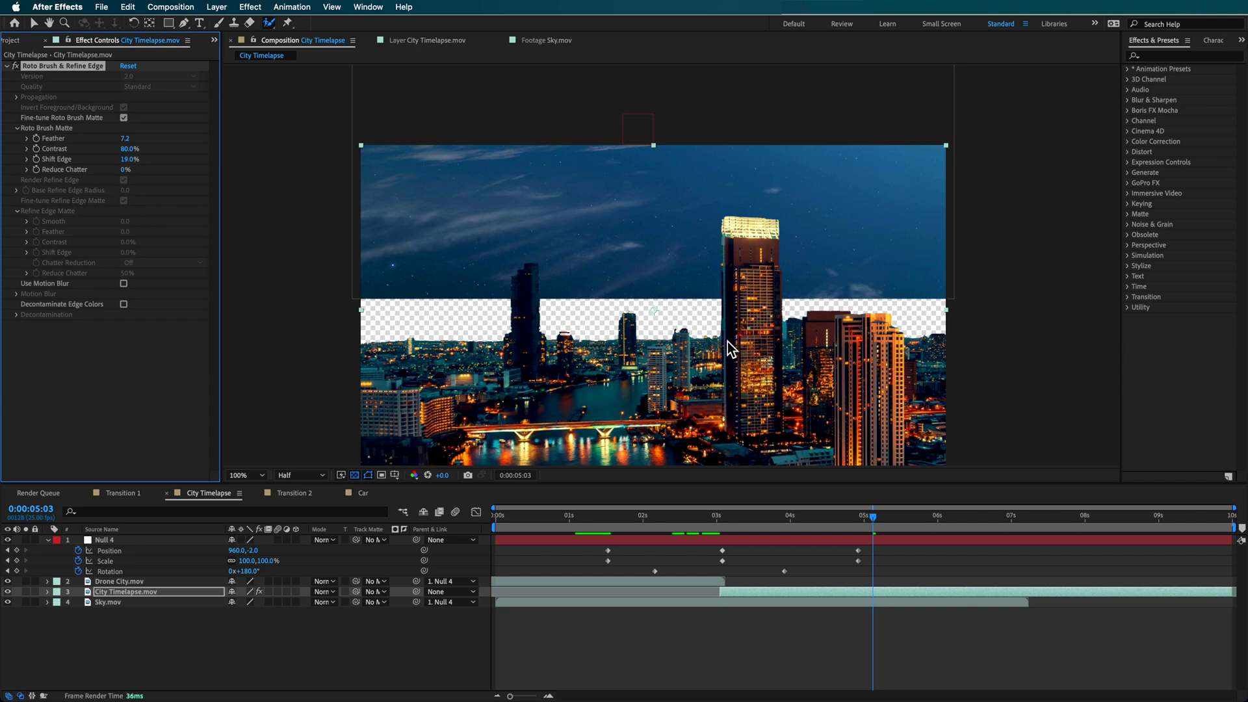
# Parent City Timelapse.mov to Null 4, shift it up, and raise Null 4's final Scale to 118%
pyautogui.click(126, 594)
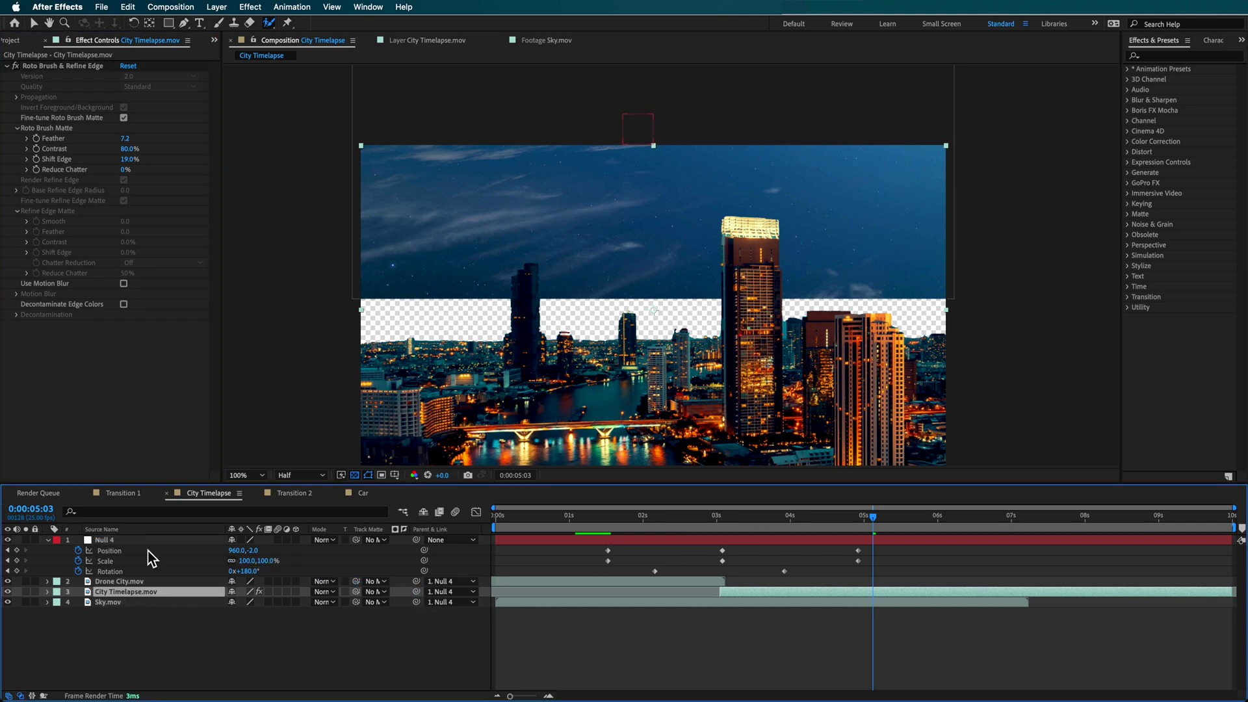
pyautogui.moveTo(881, 520)
pyautogui.mouseDown()
pyautogui.moveTo(830, 520)
pyautogui.moveTo(949, 520)
pyautogui.moveTo(887, 525)
pyautogui.mouseUp()
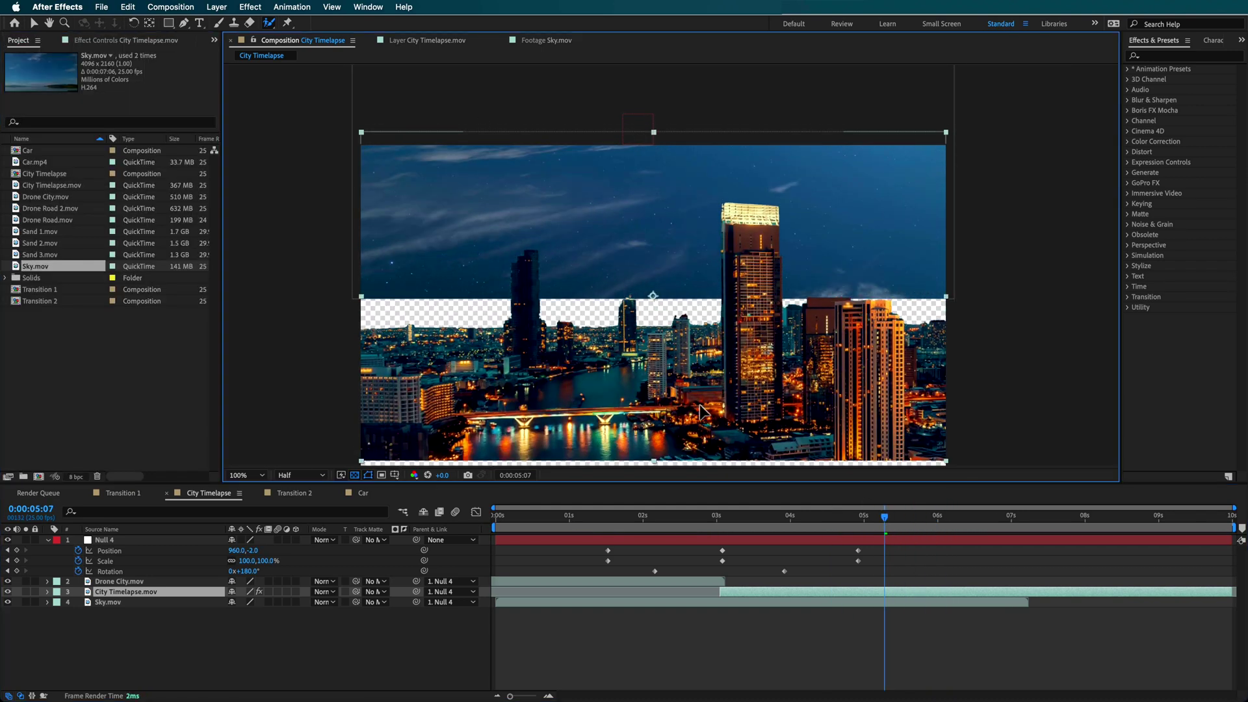
pyautogui.moveTo(699, 416); pyautogui.dragTo(699, 380)
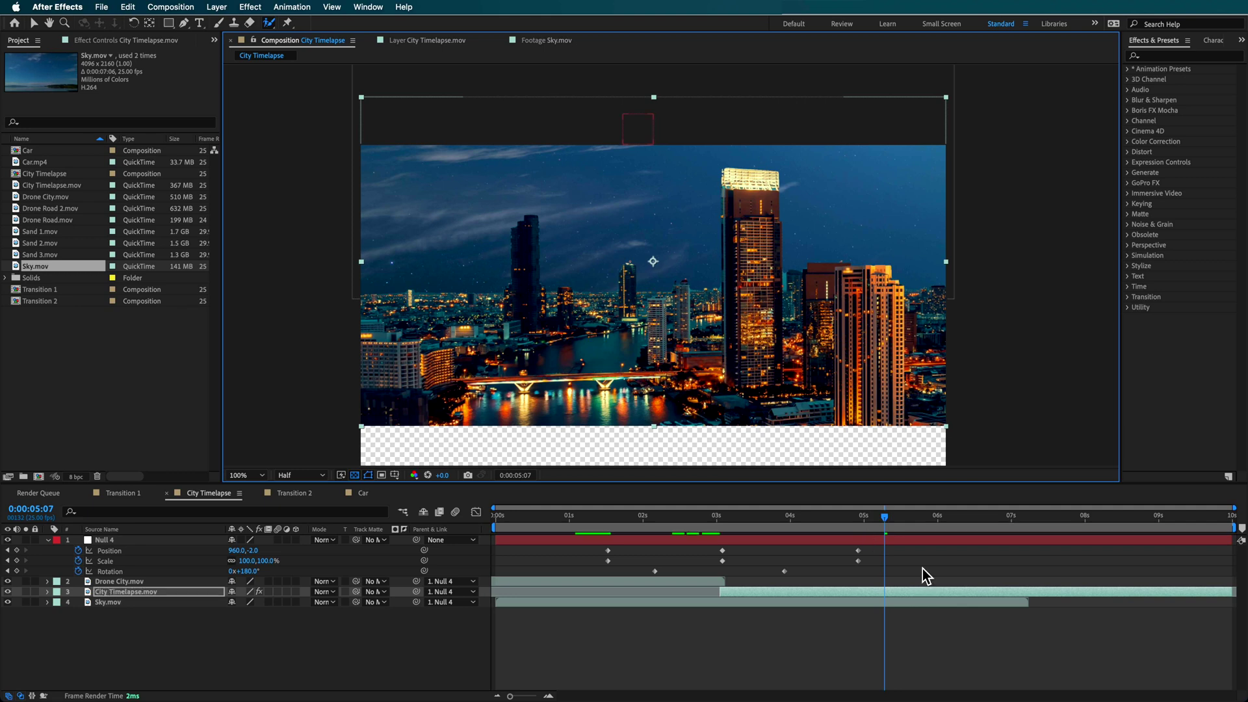
pyautogui.moveTo(268, 565); pyautogui.dragTo(277, 561)
pyautogui.moveTo(702, 324); pyautogui.dragTo(696, 278)
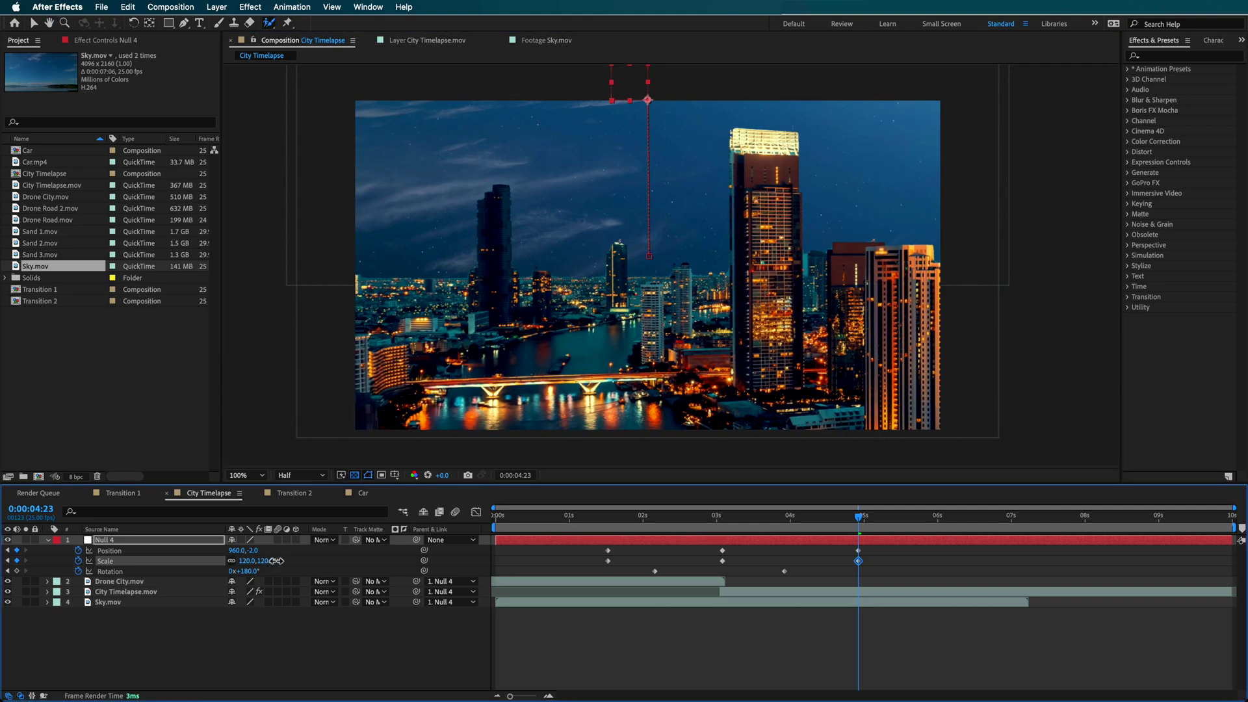
pyautogui.moveTo(858, 553); pyautogui.dragTo(556, 580)
pyautogui.rightClick(608, 551)
# Apply Easy Ease to Null 4's transition keyframes and set interpolation to Continuous Bezier
pyautogui.moveTo(650, 688)
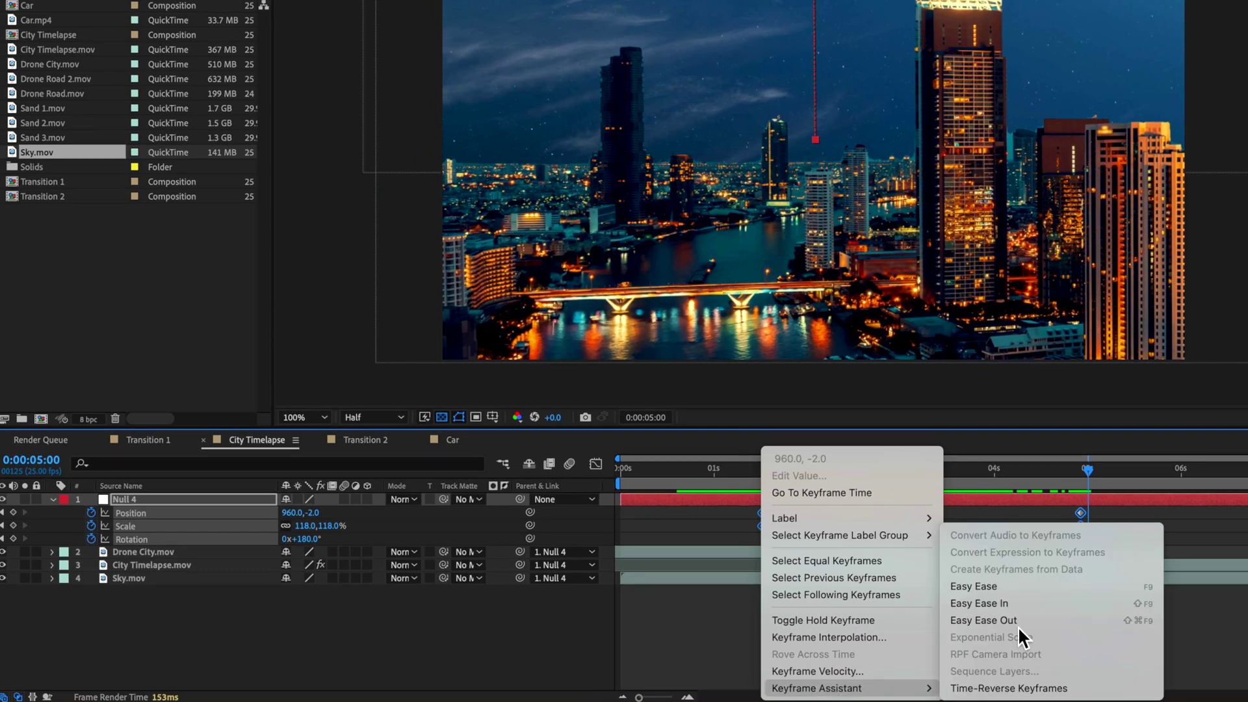
pyautogui.click(973, 585)
pyautogui.rightClick(764, 514)
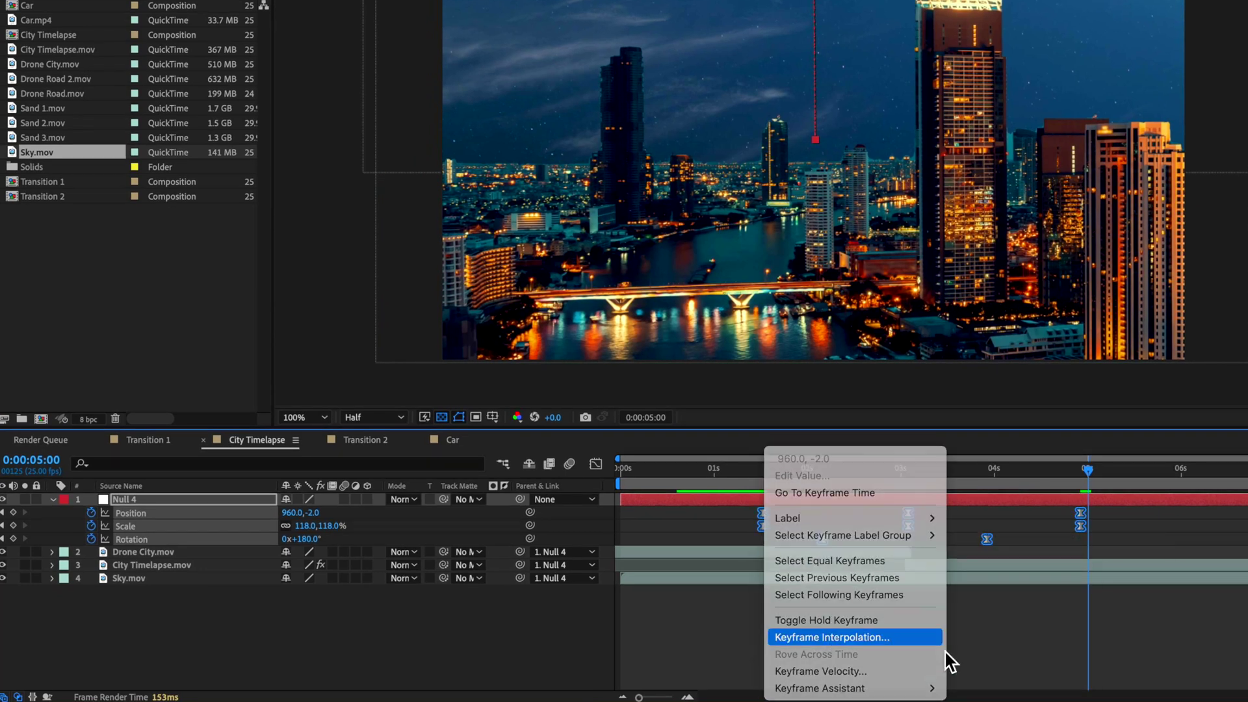
pyautogui.click(930, 638)
pyautogui.click(599, 112)
pyautogui.click(620, 186)
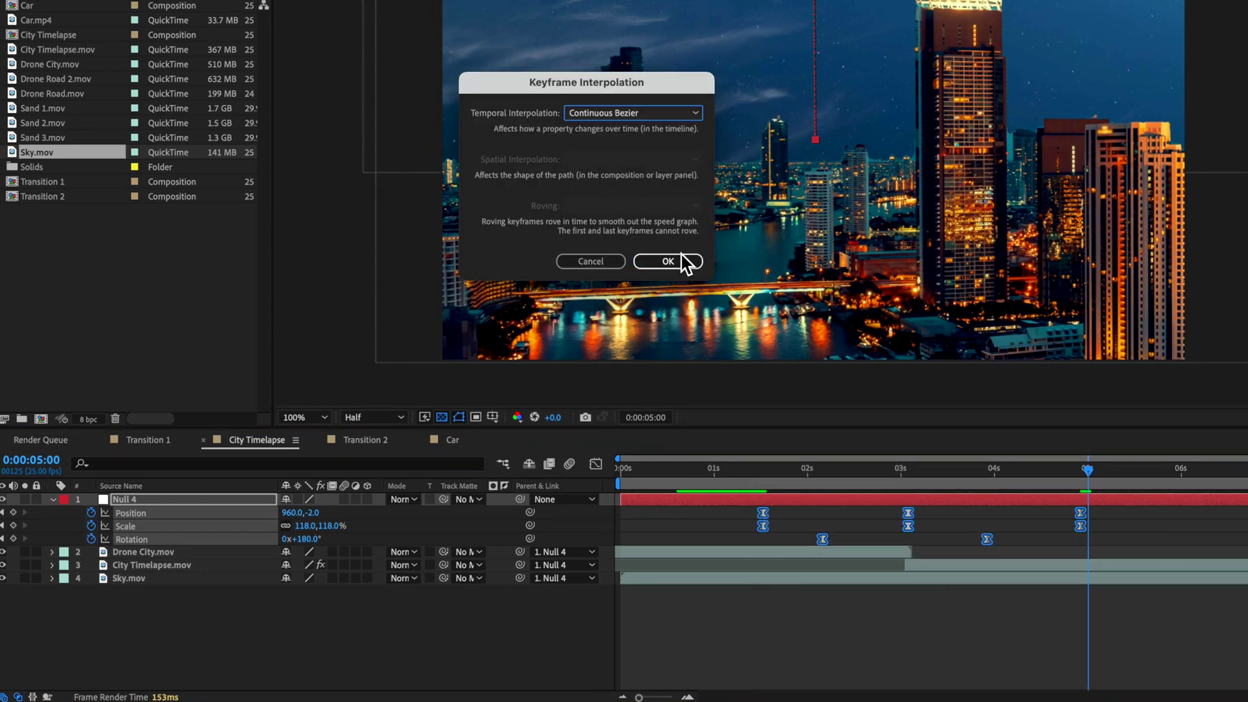
pyautogui.click(676, 262)
# In the Graph Editor, reshape Scale's speed curve so the zoom peaks near 2:16
pyautogui.click(596, 464)
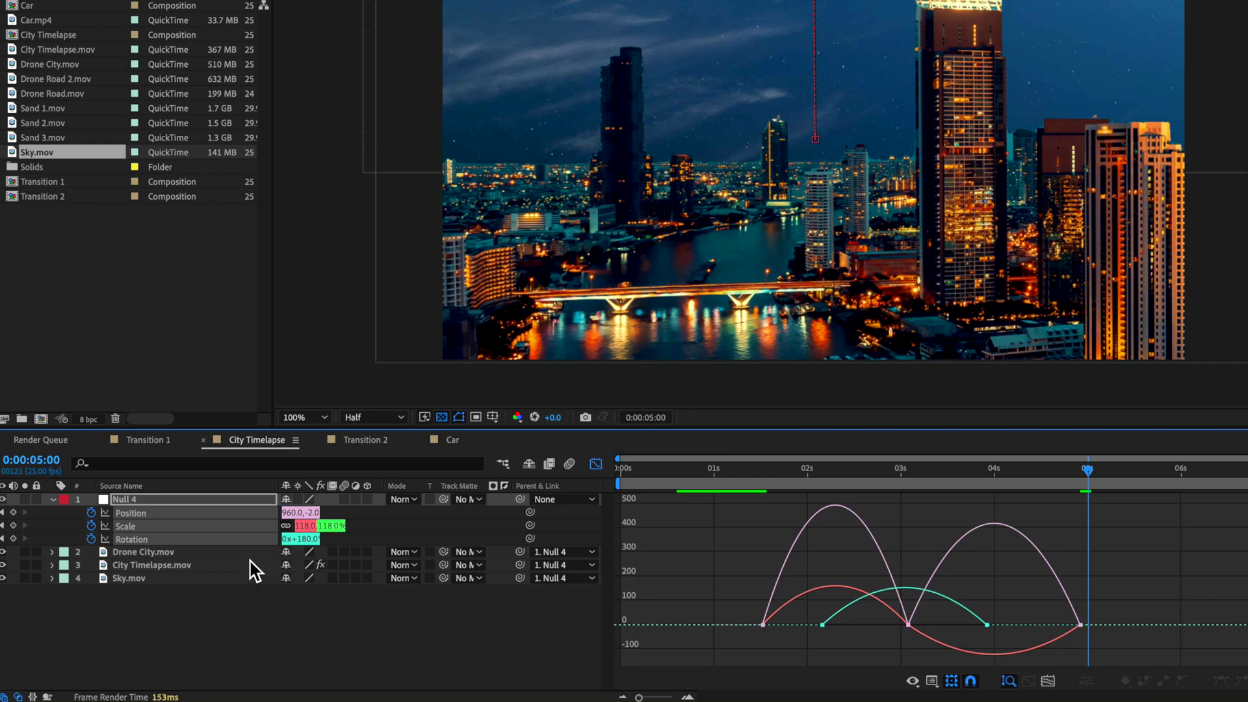
pyautogui.click(133, 515)
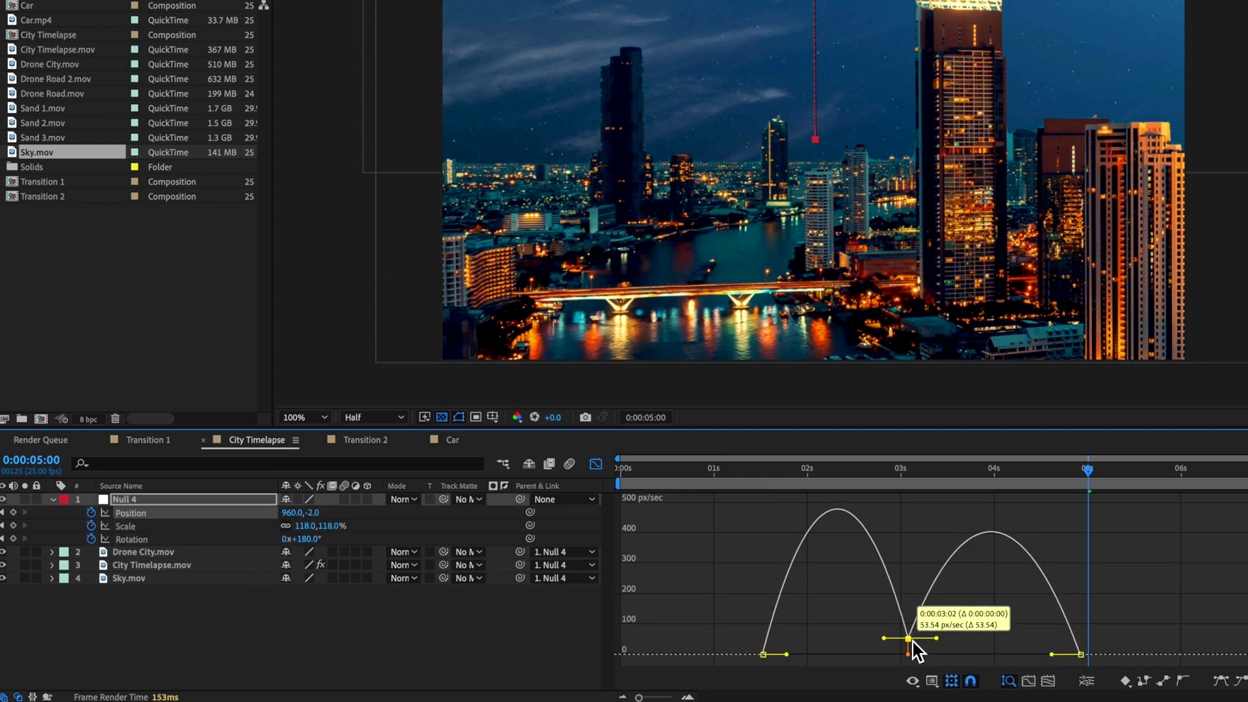
pyautogui.click(175, 526)
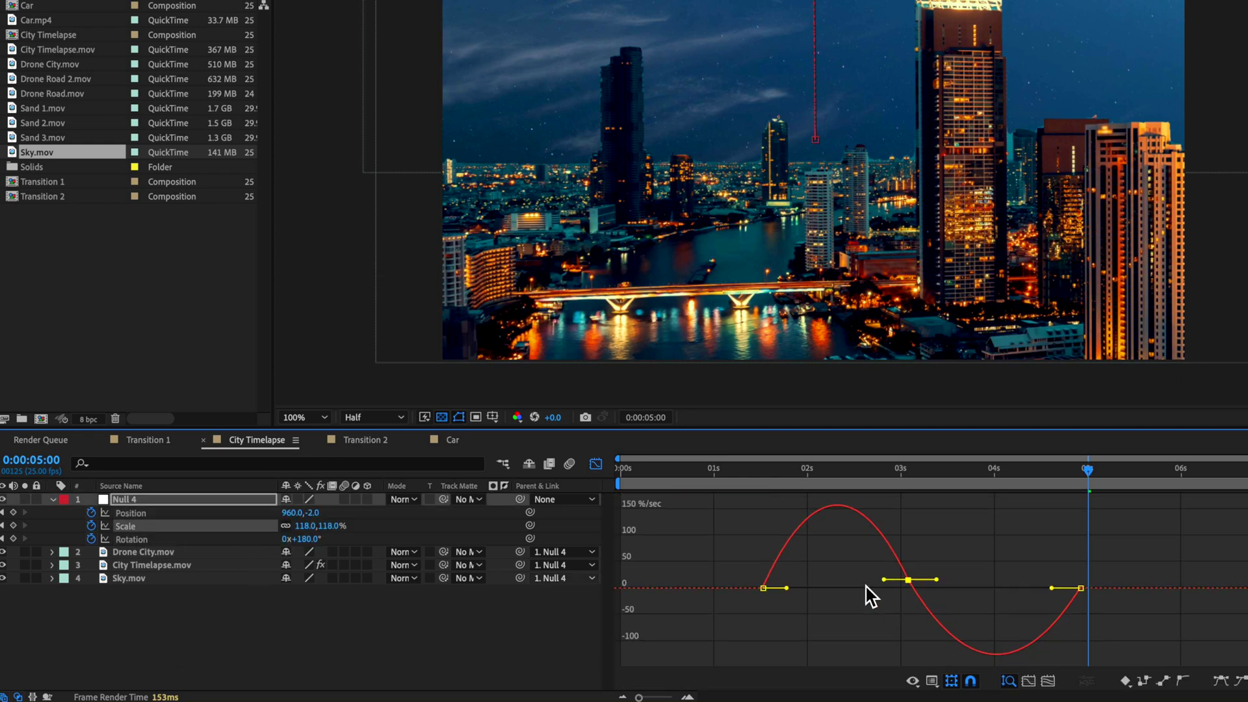
pyautogui.click(132, 540)
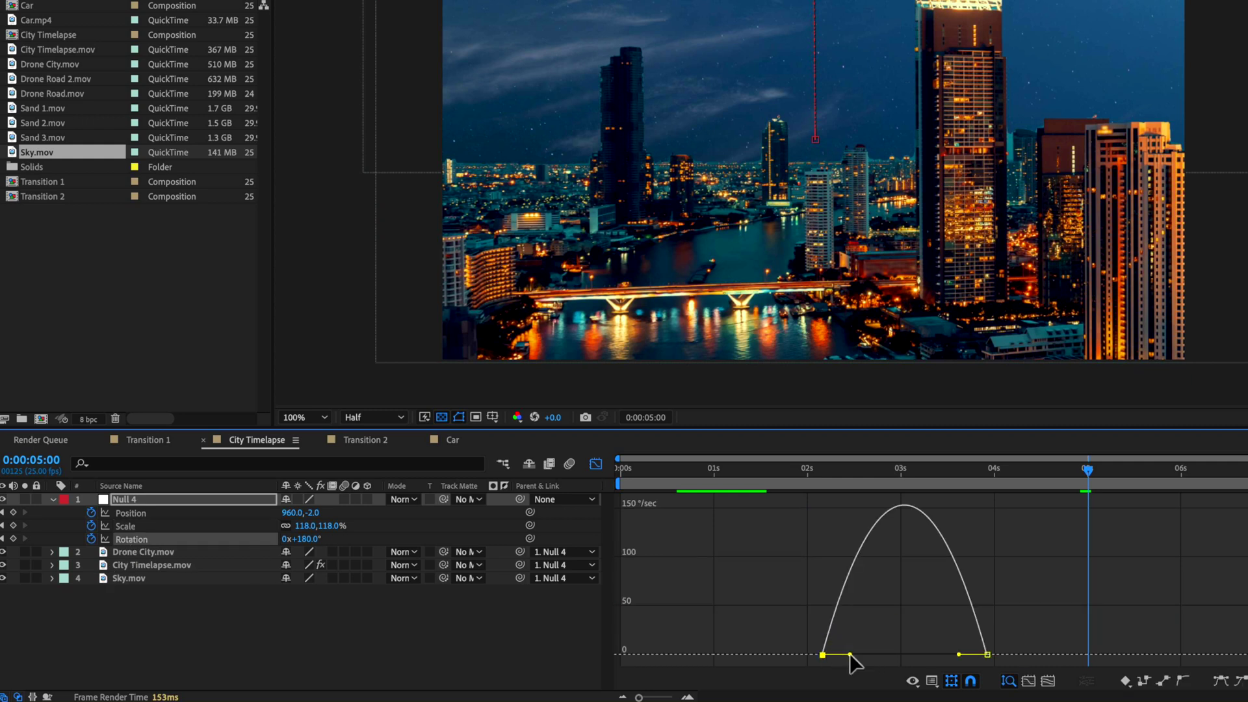
pyautogui.click(752, 479)
pyautogui.press('space')
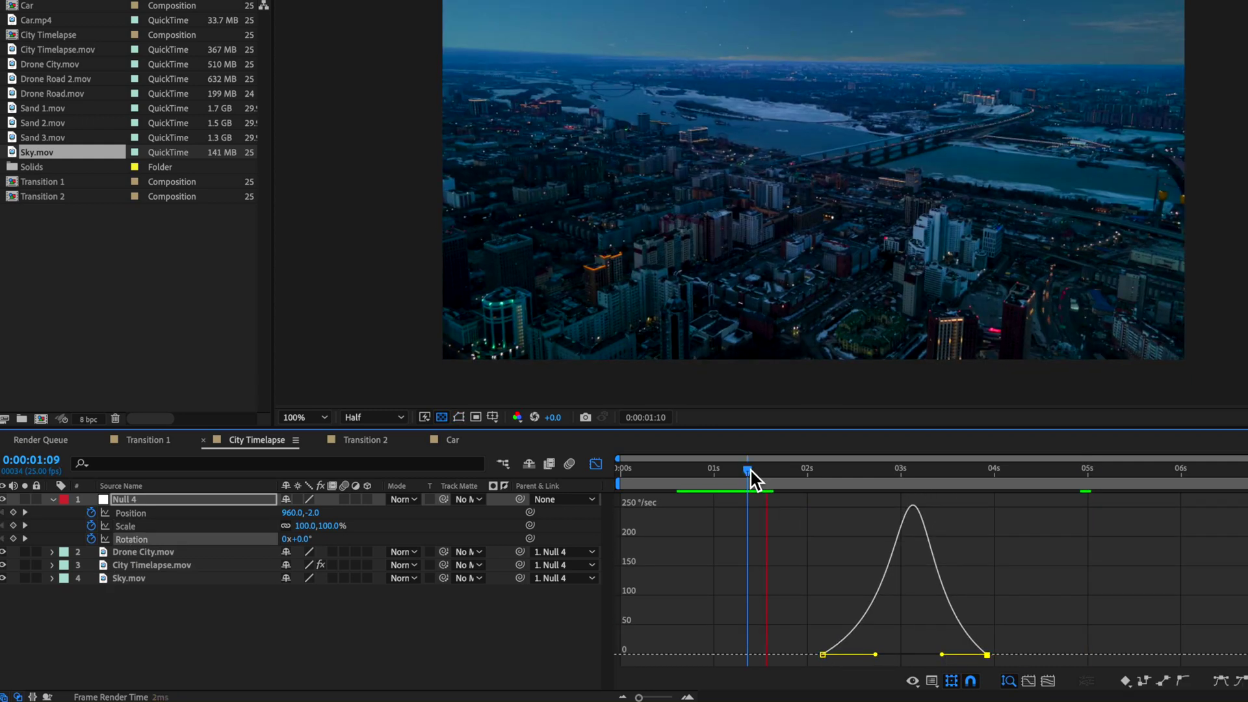
pyautogui.click(137, 526)
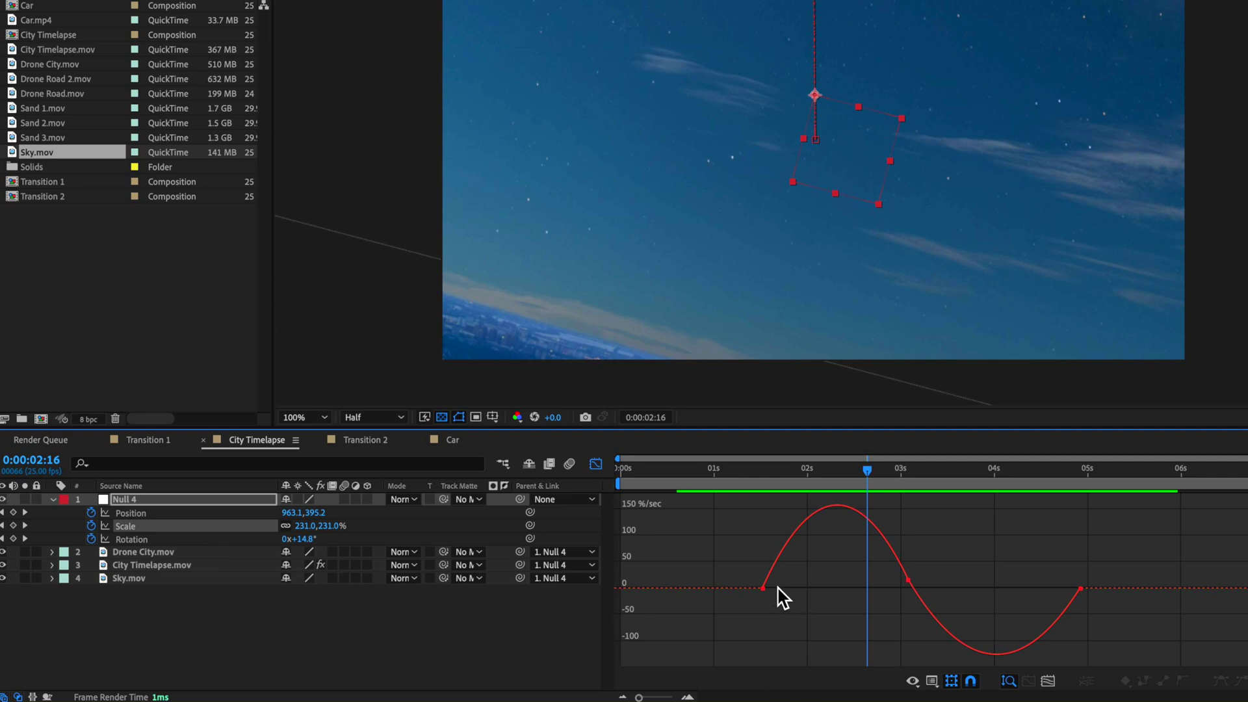
pyautogui.moveTo(786, 587); pyautogui.dragTo(808, 596)
pyautogui.moveTo(1079, 602); pyautogui.dragTo(1046, 611)
# Add a new adjustment layer to the composition
pyautogui.rightClick(115, 492)
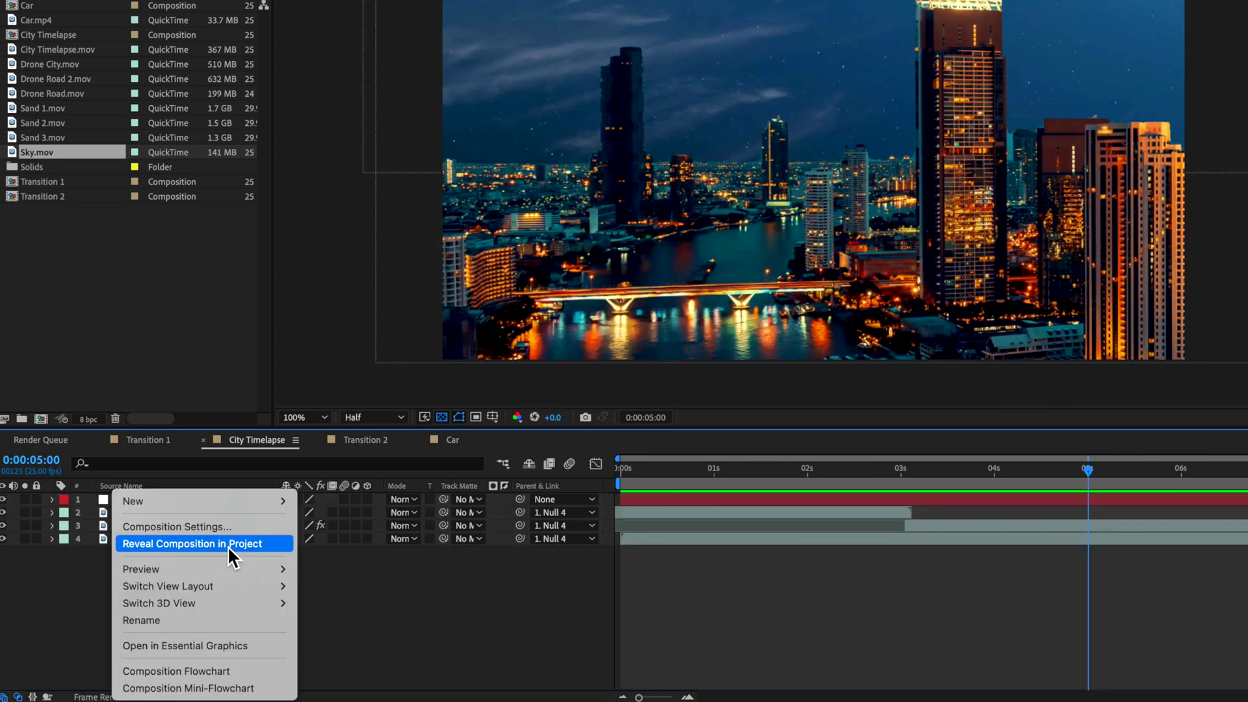
pyautogui.moveTo(275, 501)
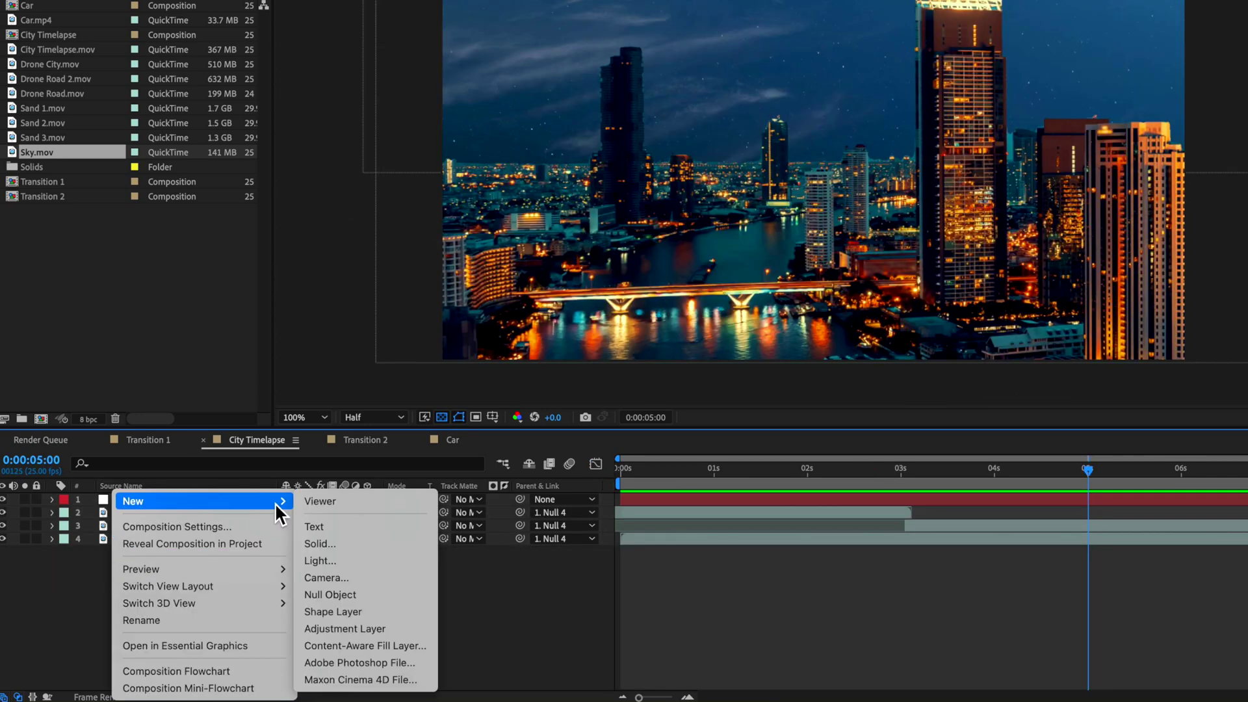
pyautogui.click(360, 629)
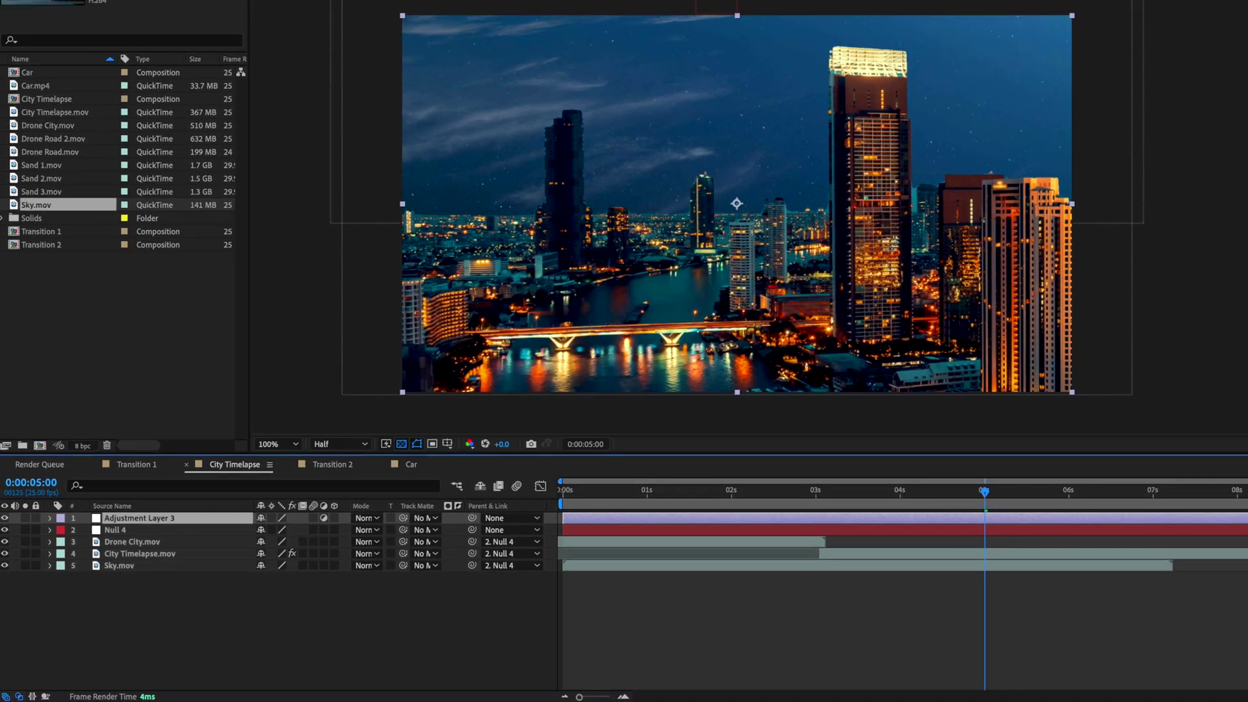
# Apply CC Force Motion Blur to the adjustment layer and enable it, checking at 3:17
pyautogui.click(492, 0)
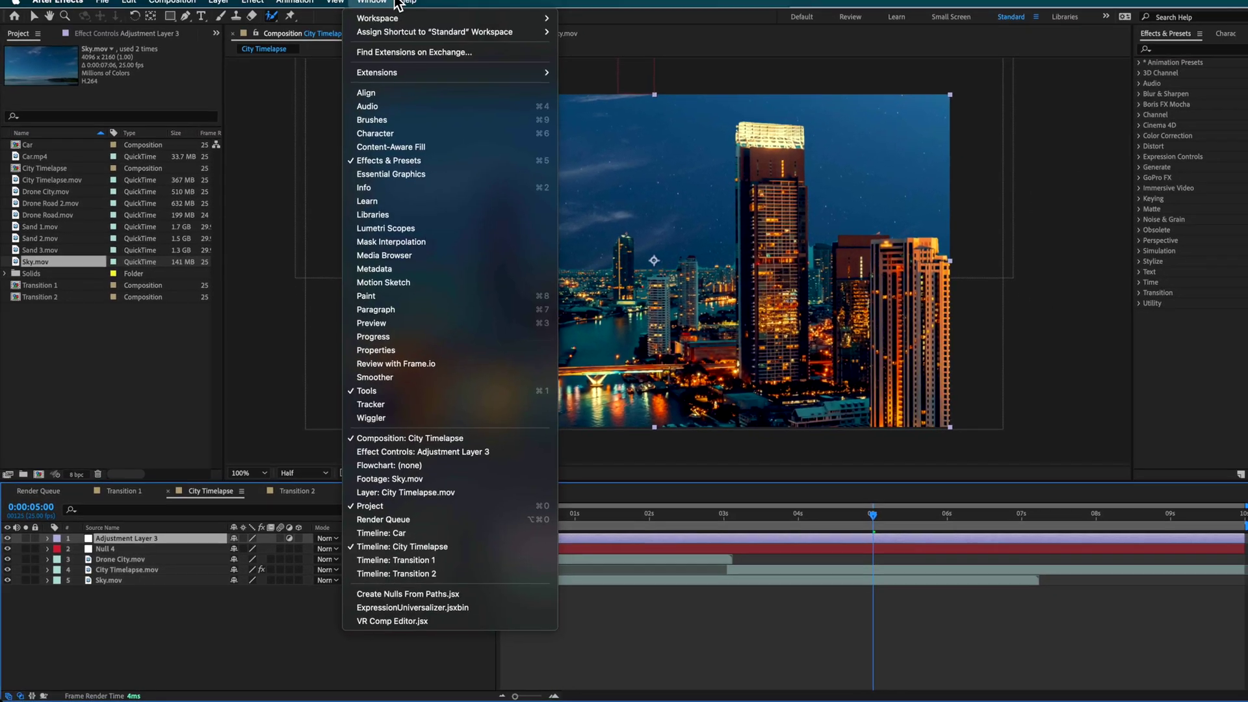
pyautogui.moveTo(403, 0)
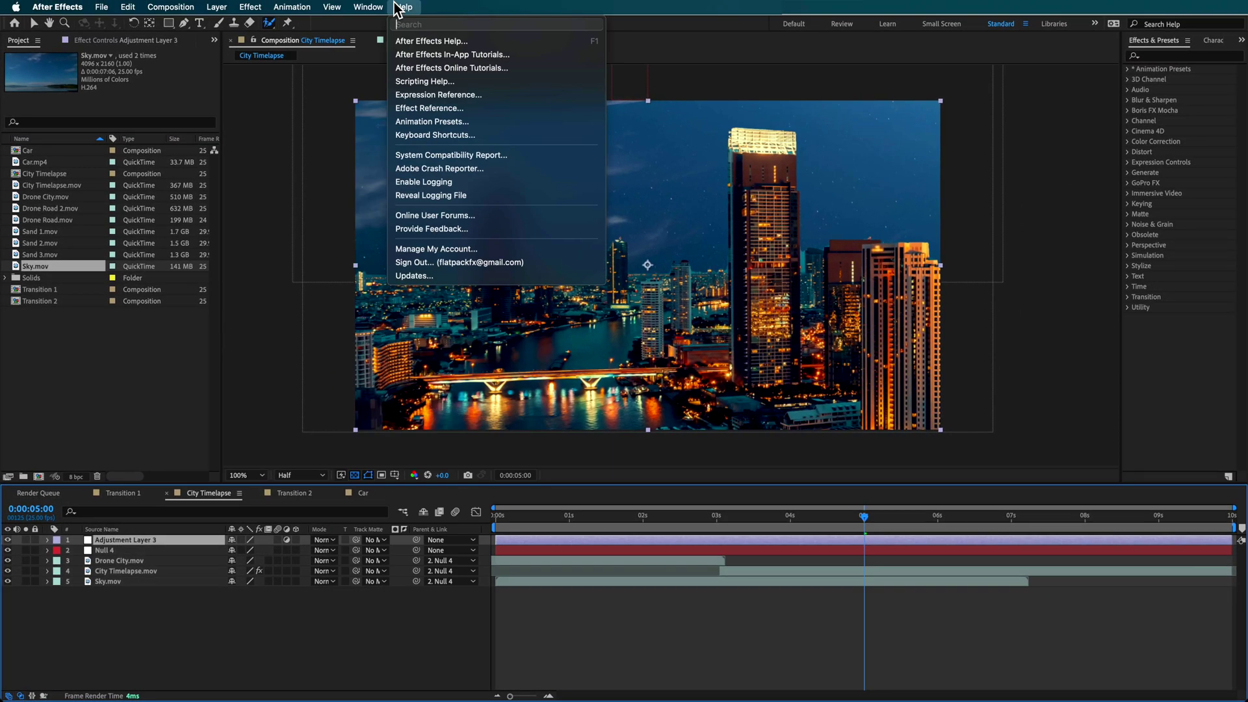
pyautogui.write('force')
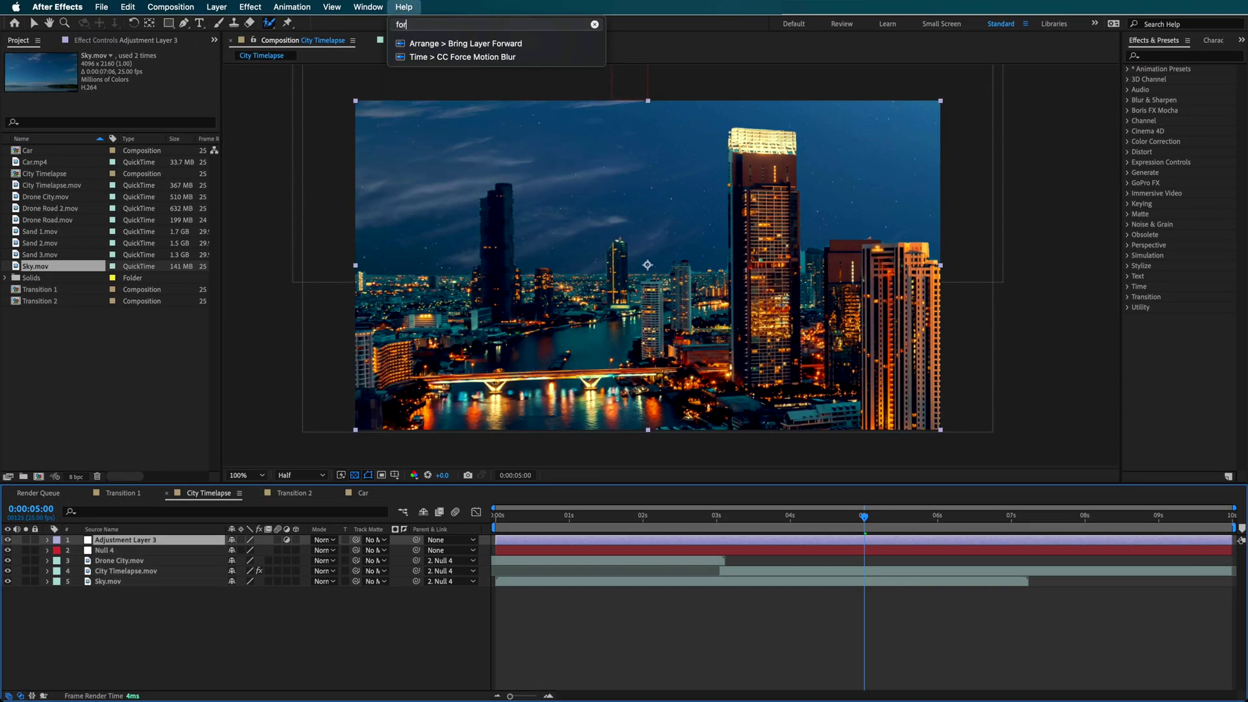
pyautogui.click(478, 57)
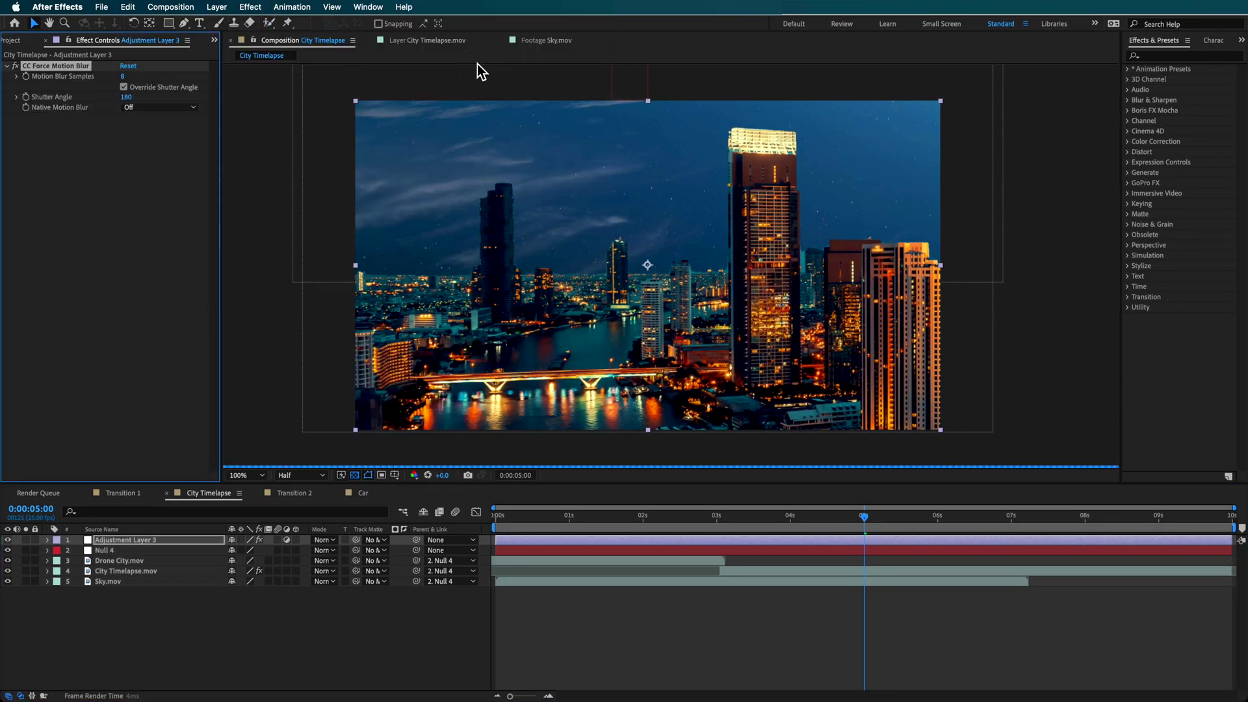
pyautogui.moveTo(827, 515); pyautogui.dragTo(769, 514)
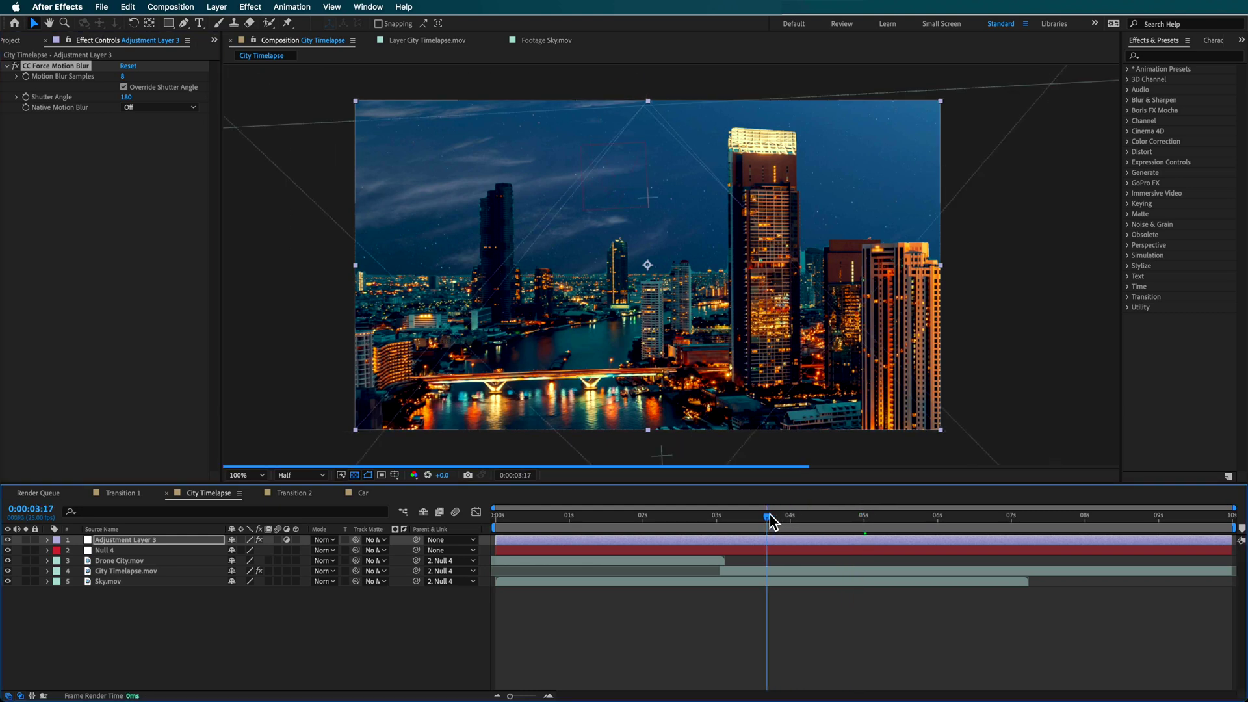
pyautogui.click(15, 66)
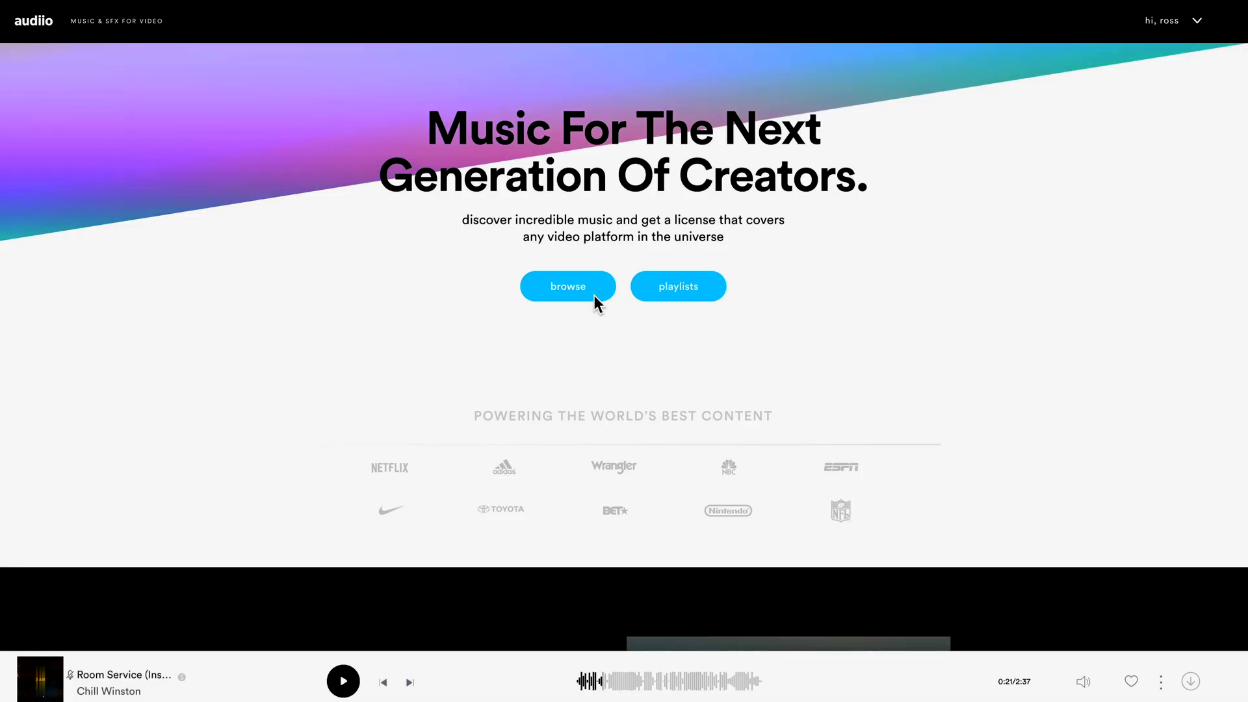
# Browse the Audiio music library and add pop to the genre filters
pyautogui.click(575, 290)
pyautogui.scroll(-5, 695, 366)
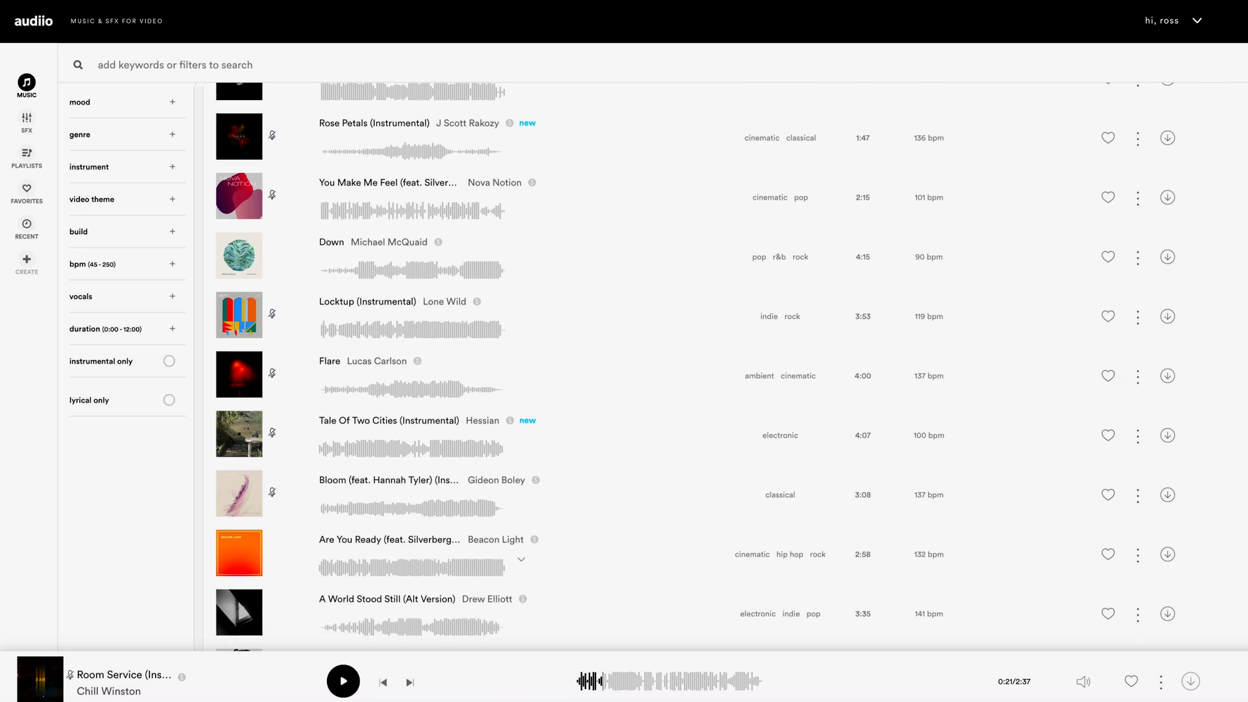
pyautogui.scroll(-5, 696, 367)
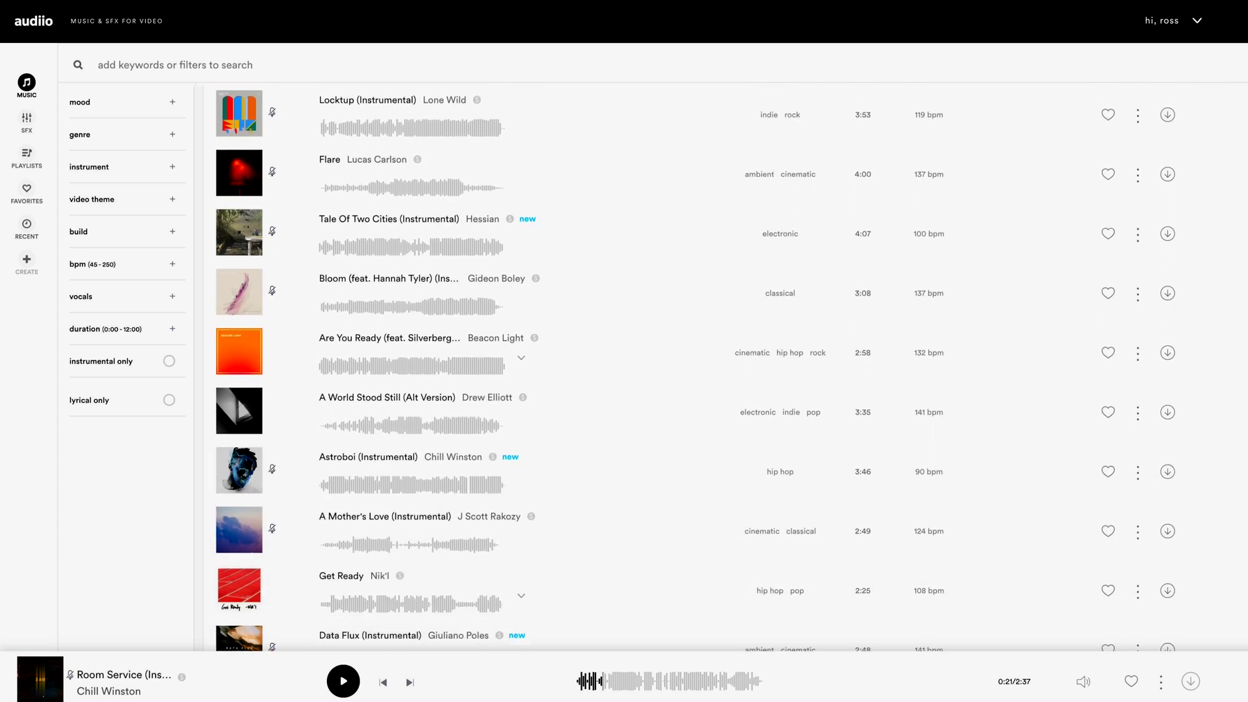
pyautogui.scroll(-1, 696, 367)
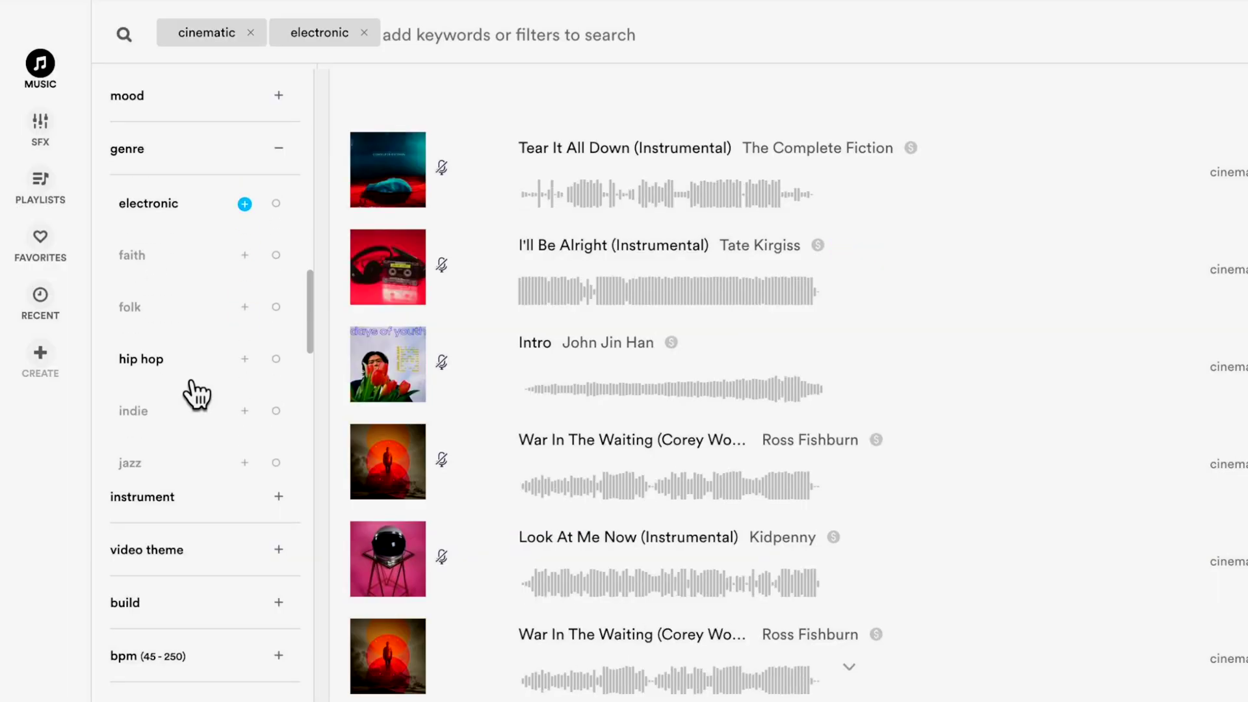
pyautogui.click(245, 361)
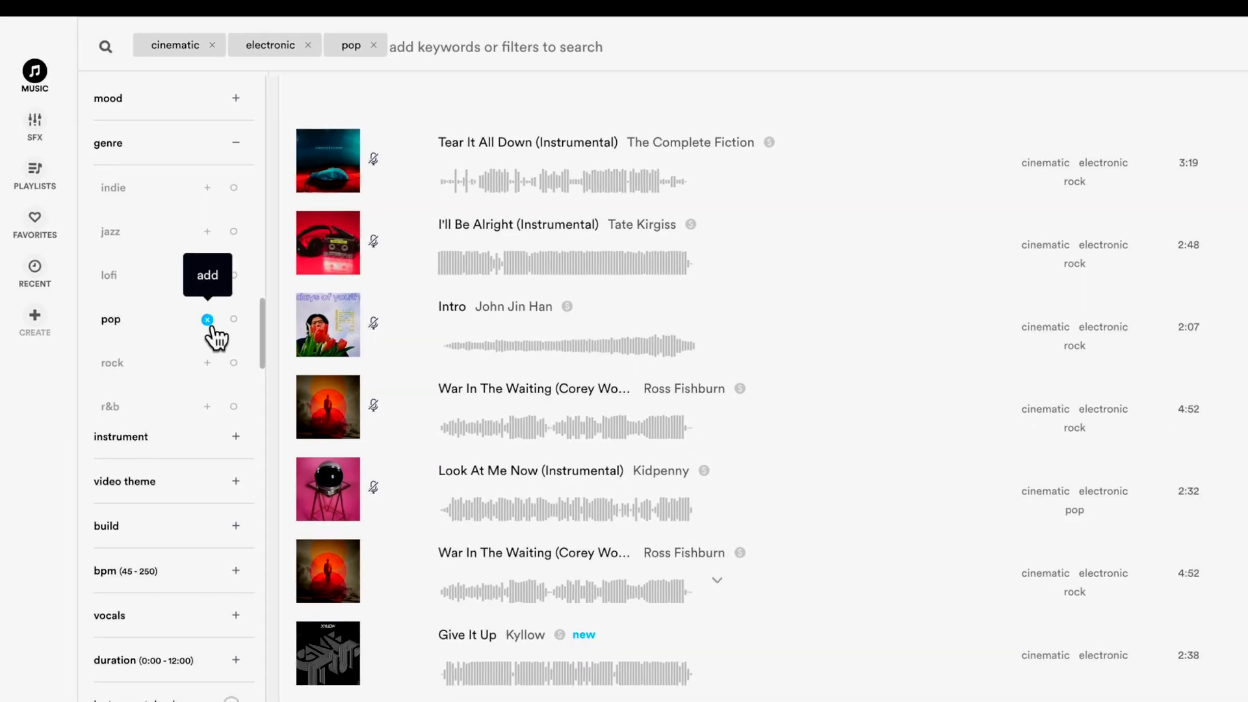
# Preview the Distractions track, then start licensing Shame On Me via its download icon
pyautogui.click(247, 332)
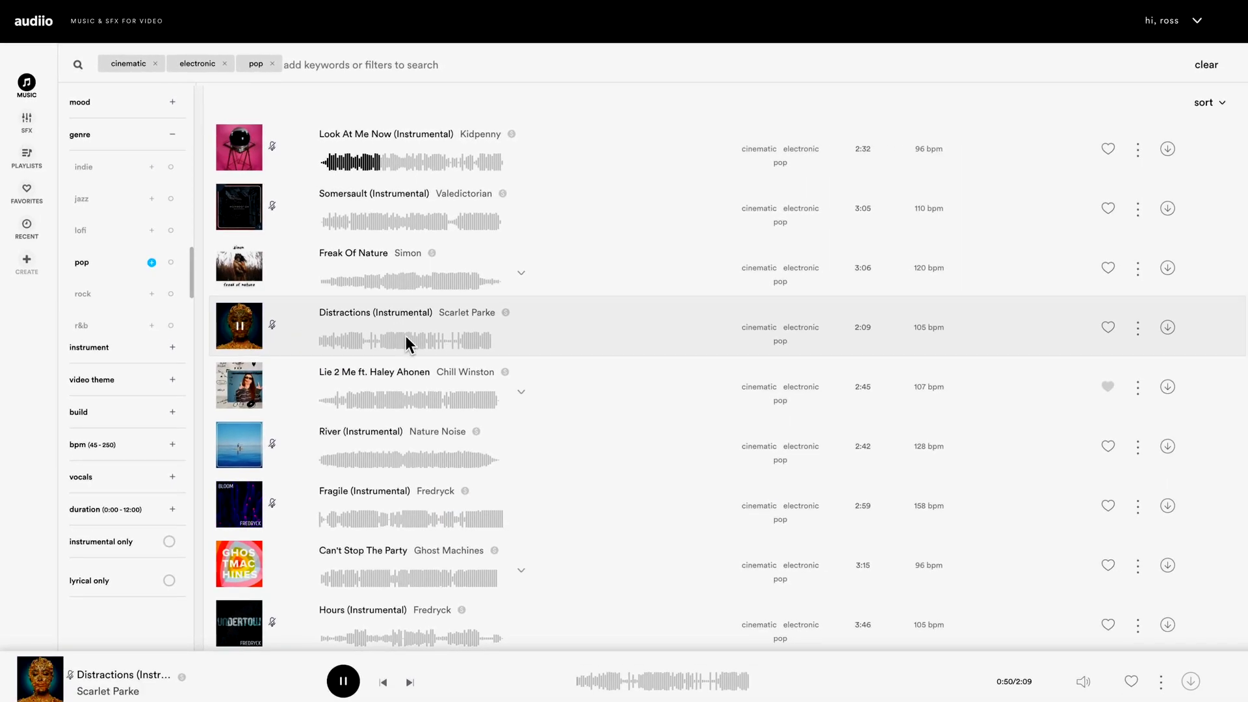
pyautogui.scroll(-2, 423, 360)
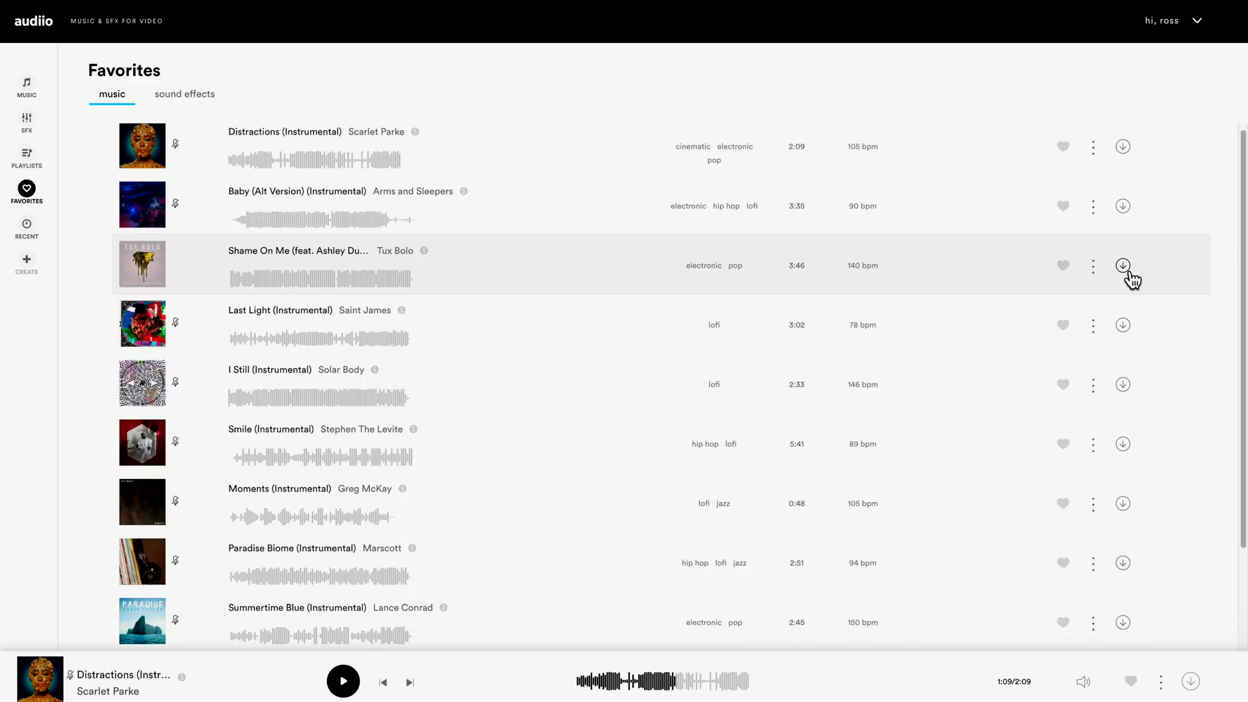
pyautogui.click(1123, 266)
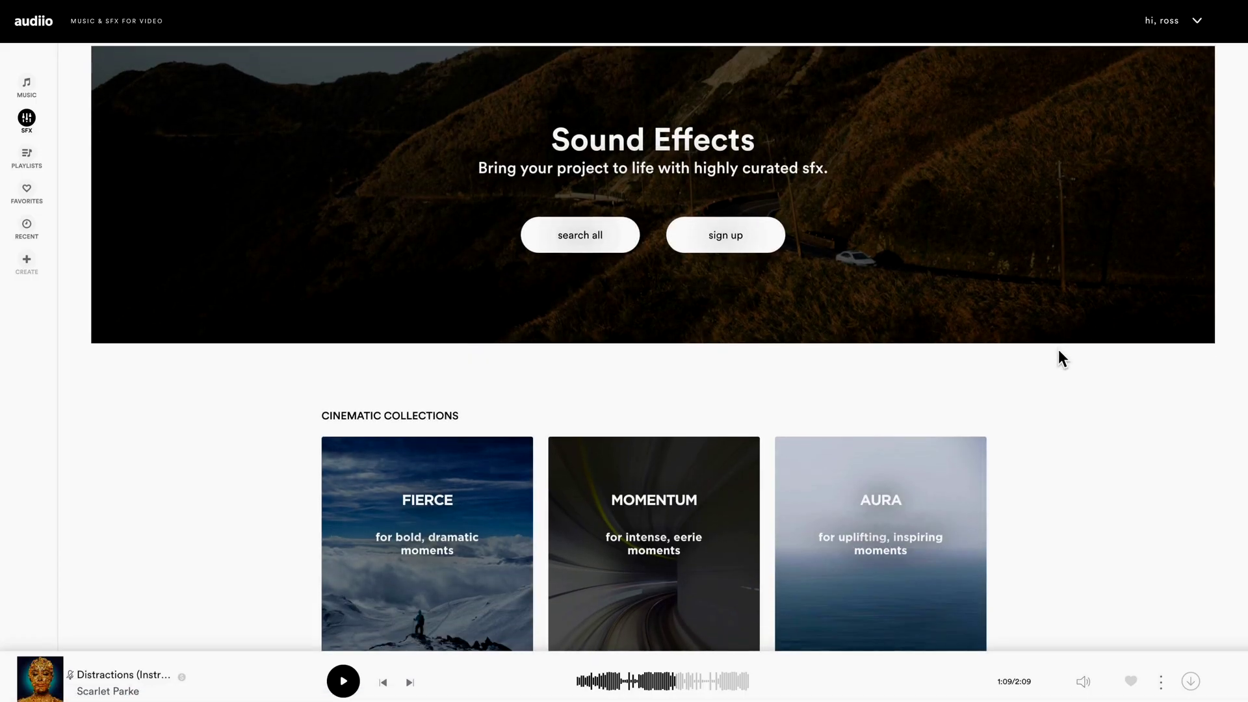
pyautogui.scroll(-4, 1059, 350)
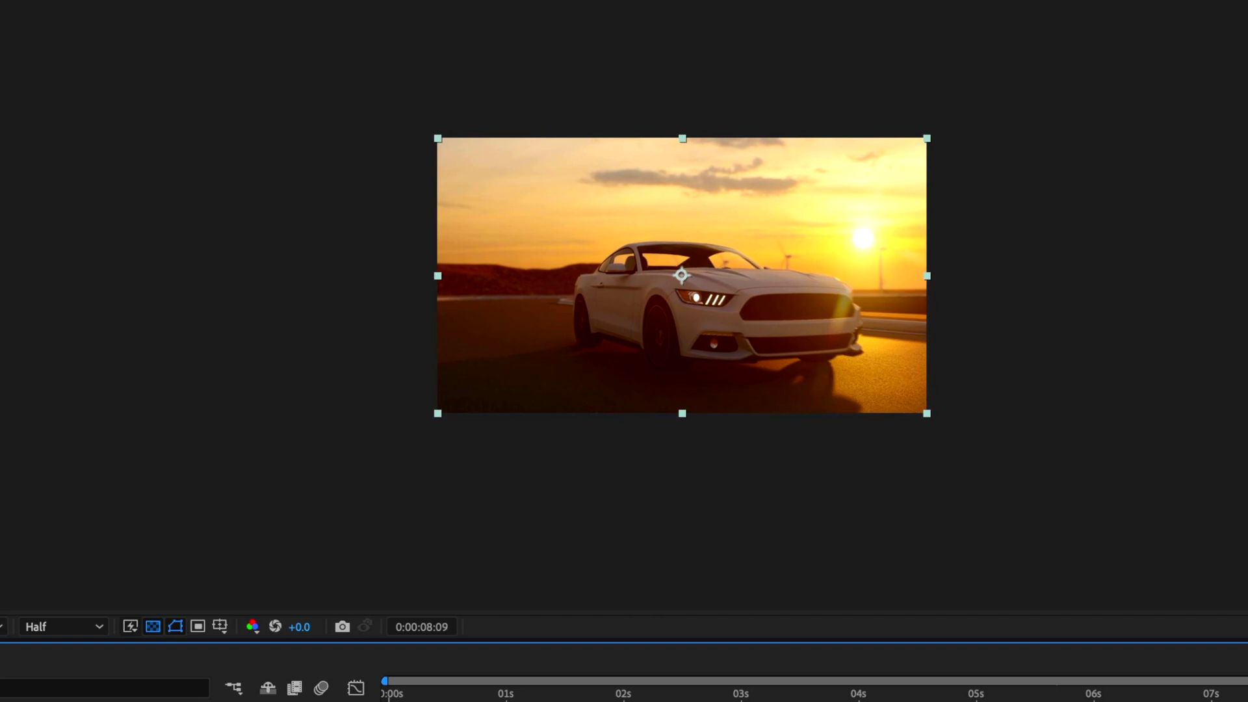
pyautogui.moveTo(1244, 682); pyautogui.dragTo(953, 682)
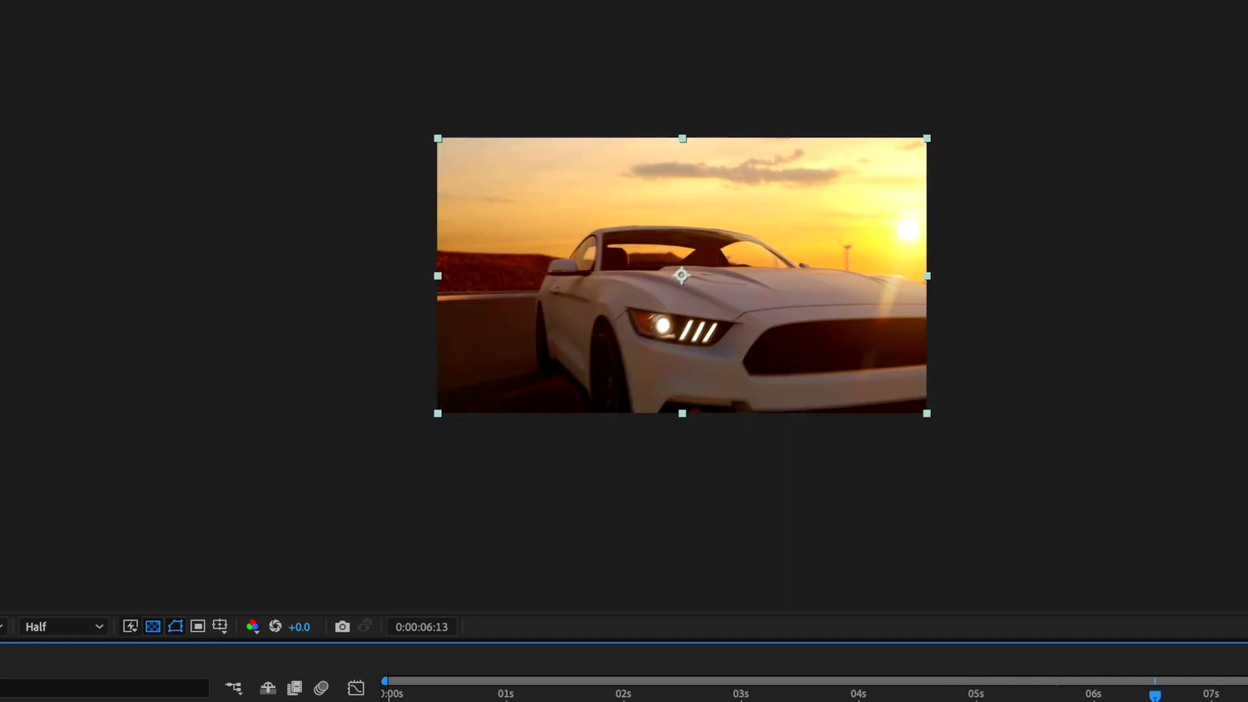
pyautogui.moveTo(1034, 696); pyautogui.dragTo(643, 682)
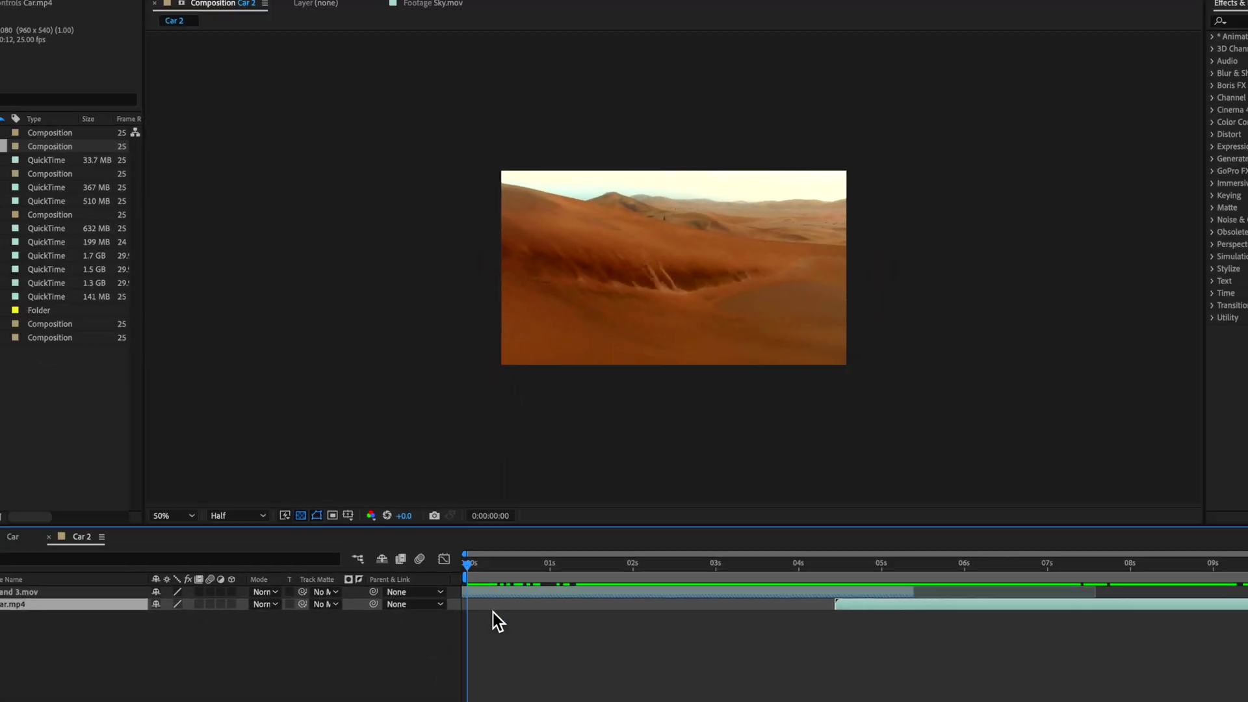
# Add Null 6 at the top of the layer stack and parent Sand 3.mov to it
pyautogui.rightClick(679, 575)
pyautogui.moveTo(750, 548)
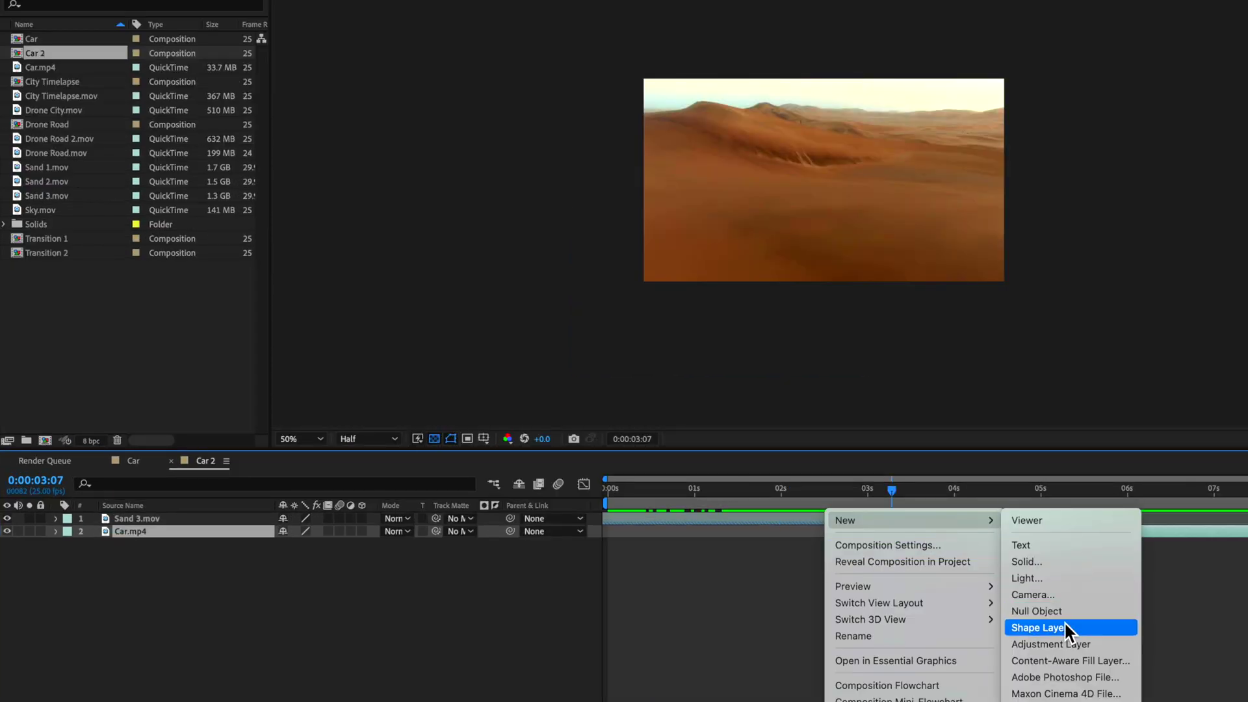
pyautogui.click(1055, 613)
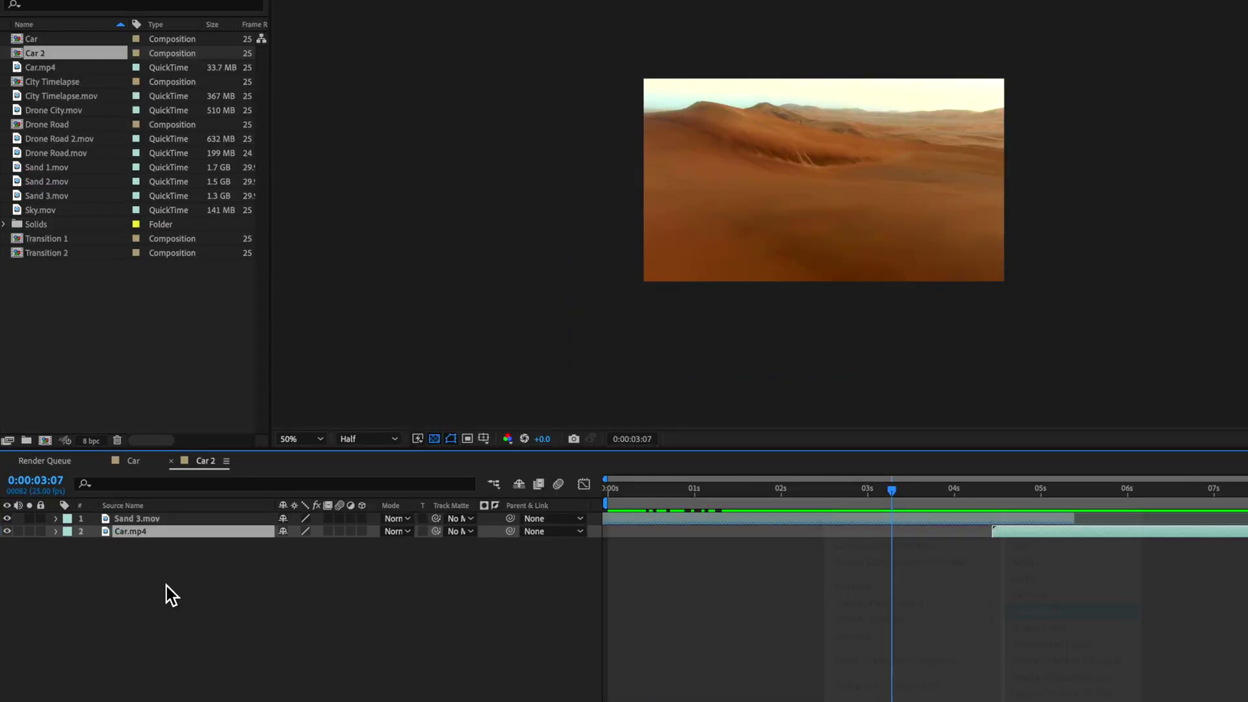
pyautogui.moveTo(149, 520); pyautogui.dragTo(149, 518)
pyautogui.scroll(2, 824, 180)
pyautogui.moveTo(823, 272); pyautogui.dragTo(788, 392)
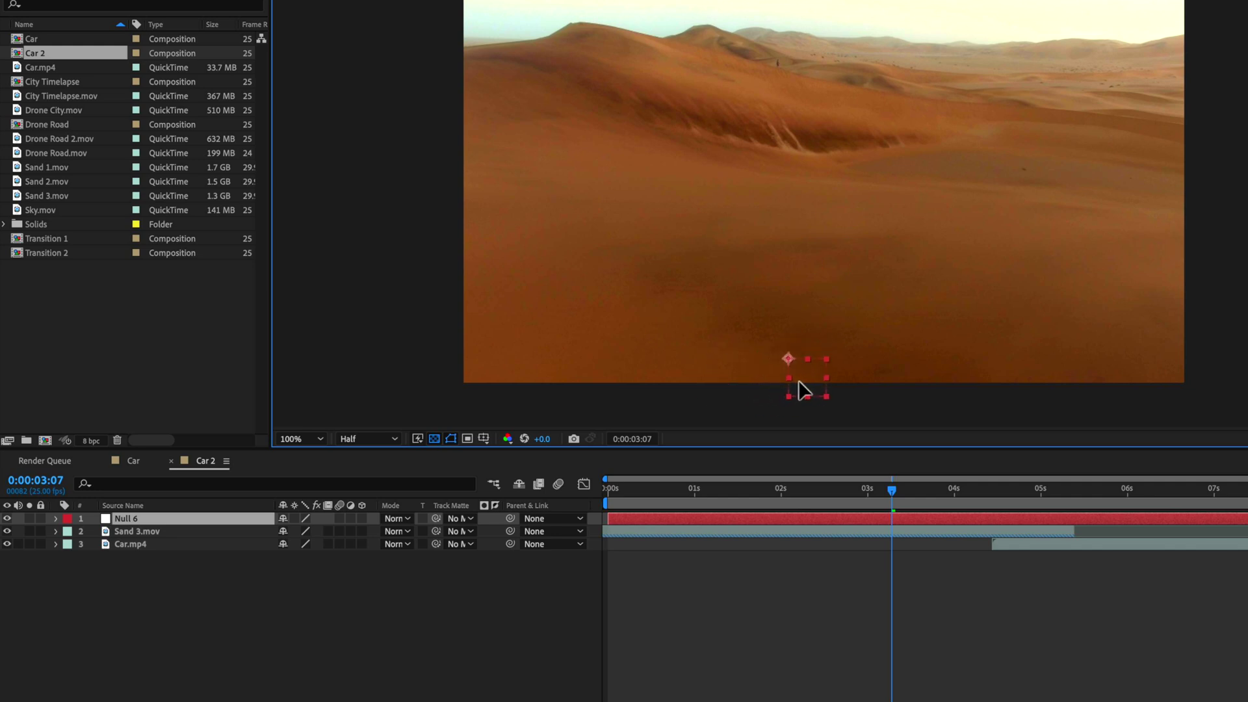
pyautogui.click(177, 531)
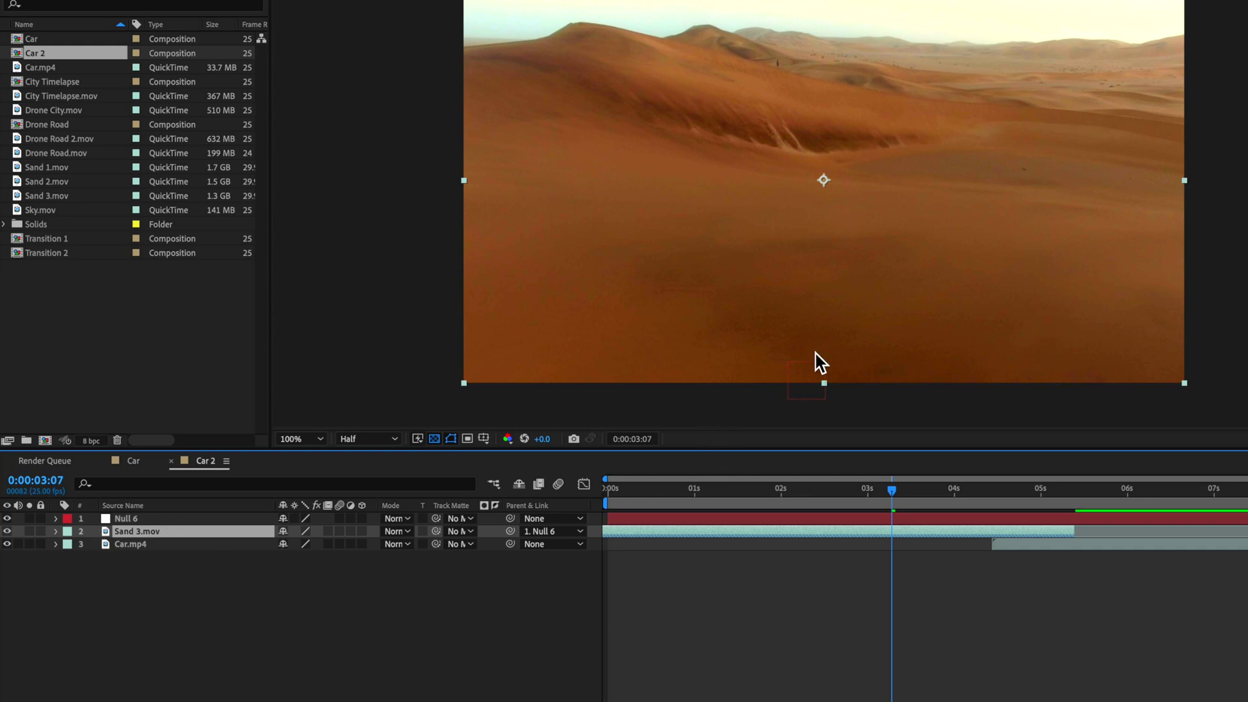
pyautogui.moveTo(793, 392)
pyautogui.mouseDown()
pyautogui.moveTo(822, 370)
pyautogui.moveTo(750, 333)
pyautogui.moveTo(784, 338)
pyautogui.moveTo(806, 390)
pyautogui.mouseUp()
# Keyframe Null 6's Position and Scale at 2:15, then scale it to 212% at 5:08
pyautogui.moveTo(902, 491); pyautogui.dragTo(840, 498)
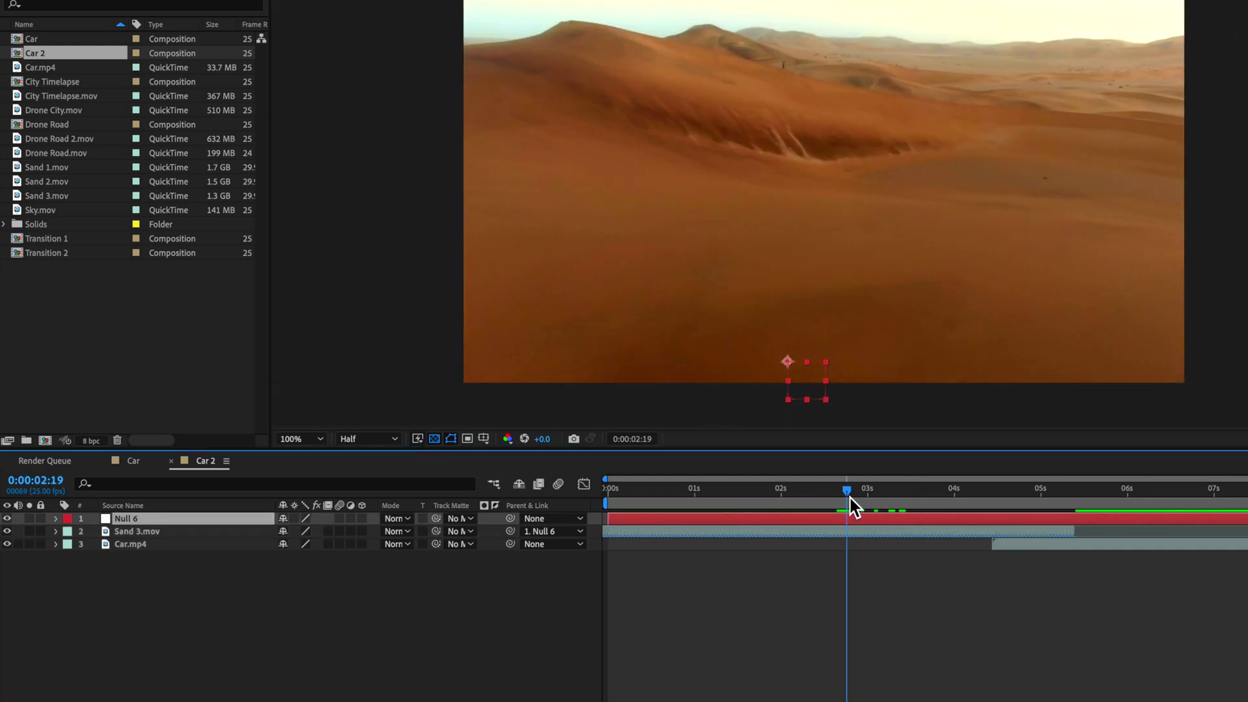
pyautogui.moveTo(850, 498); pyautogui.dragTo(837, 498)
pyautogui.press('p')
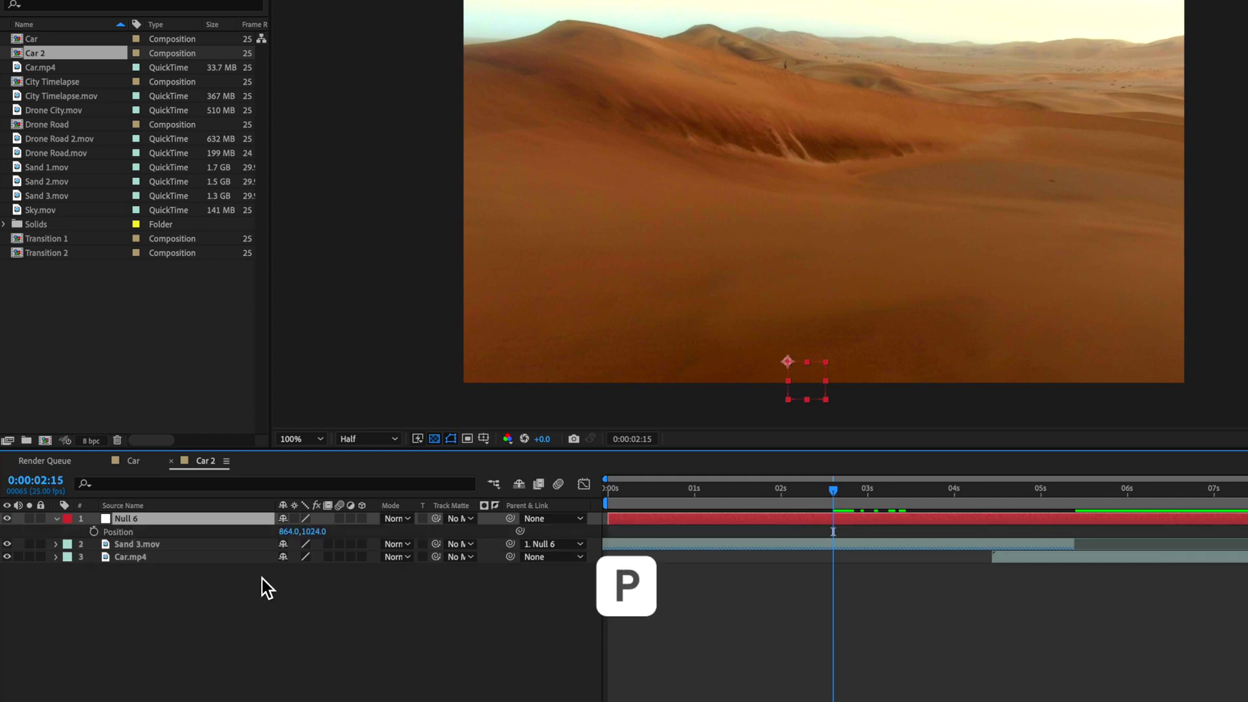
pyautogui.press('s')
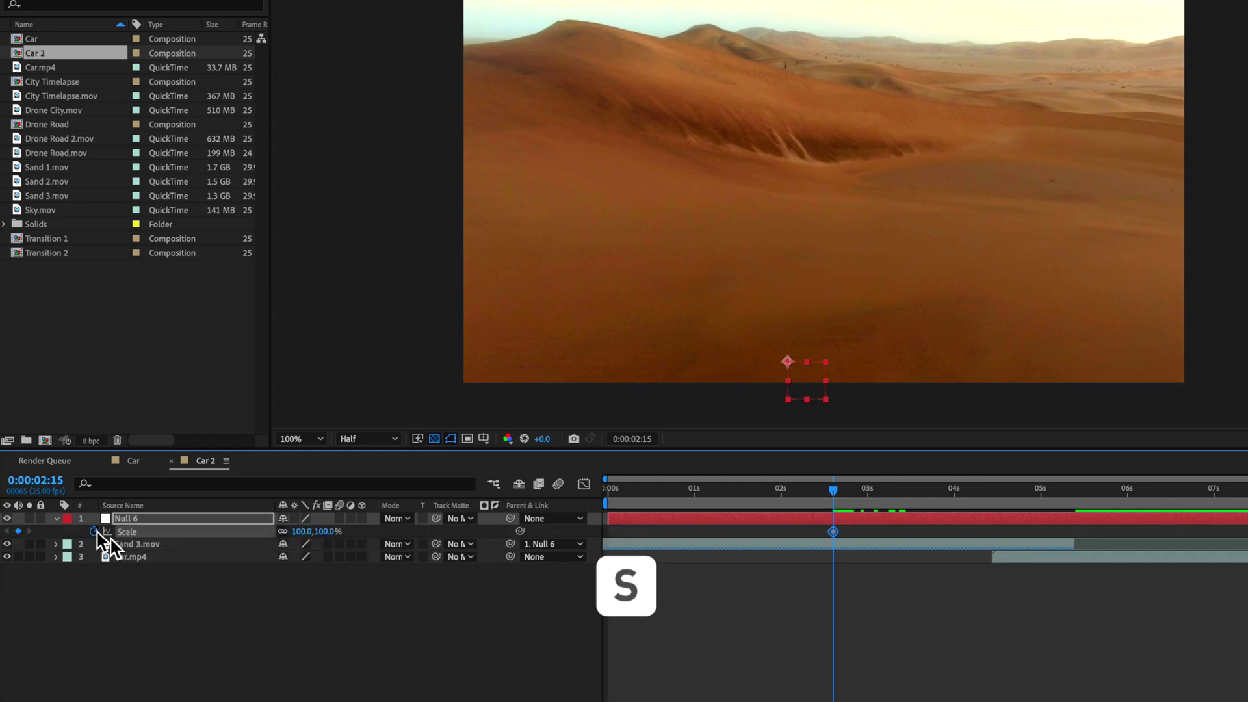
pyautogui.hotkey('shift', 'p')
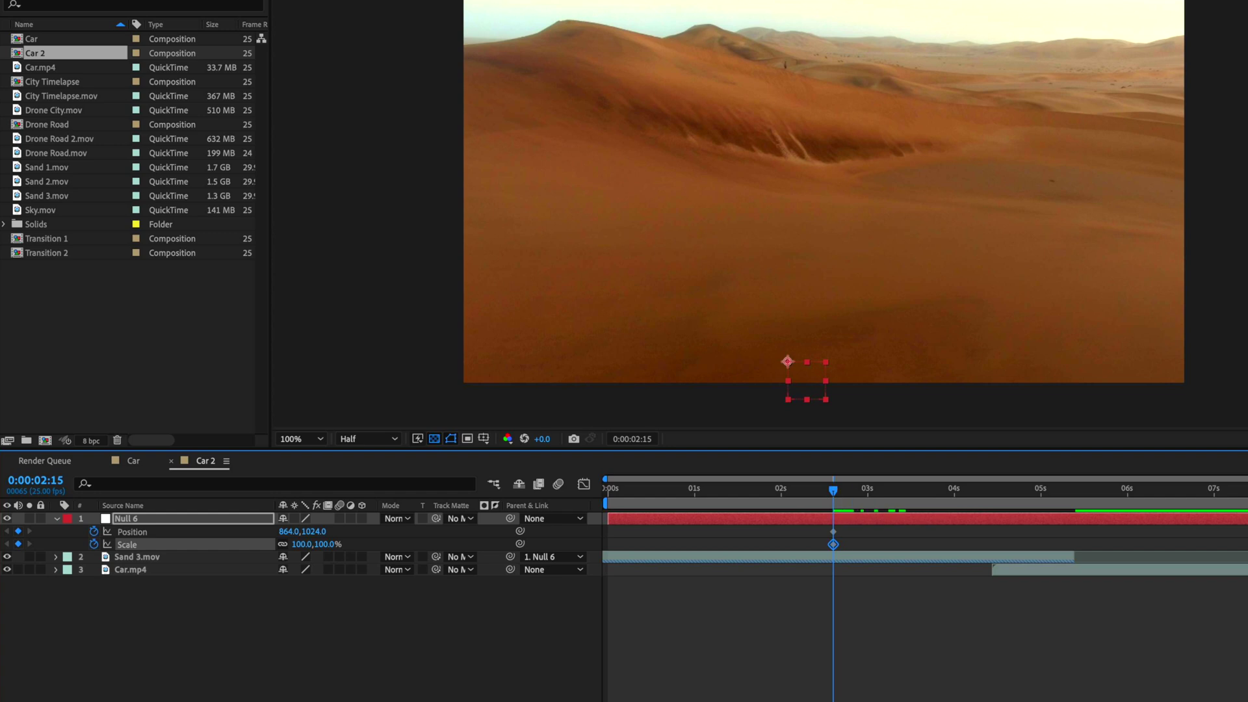
pyautogui.moveTo(839, 493); pyautogui.dragTo(1076, 507)
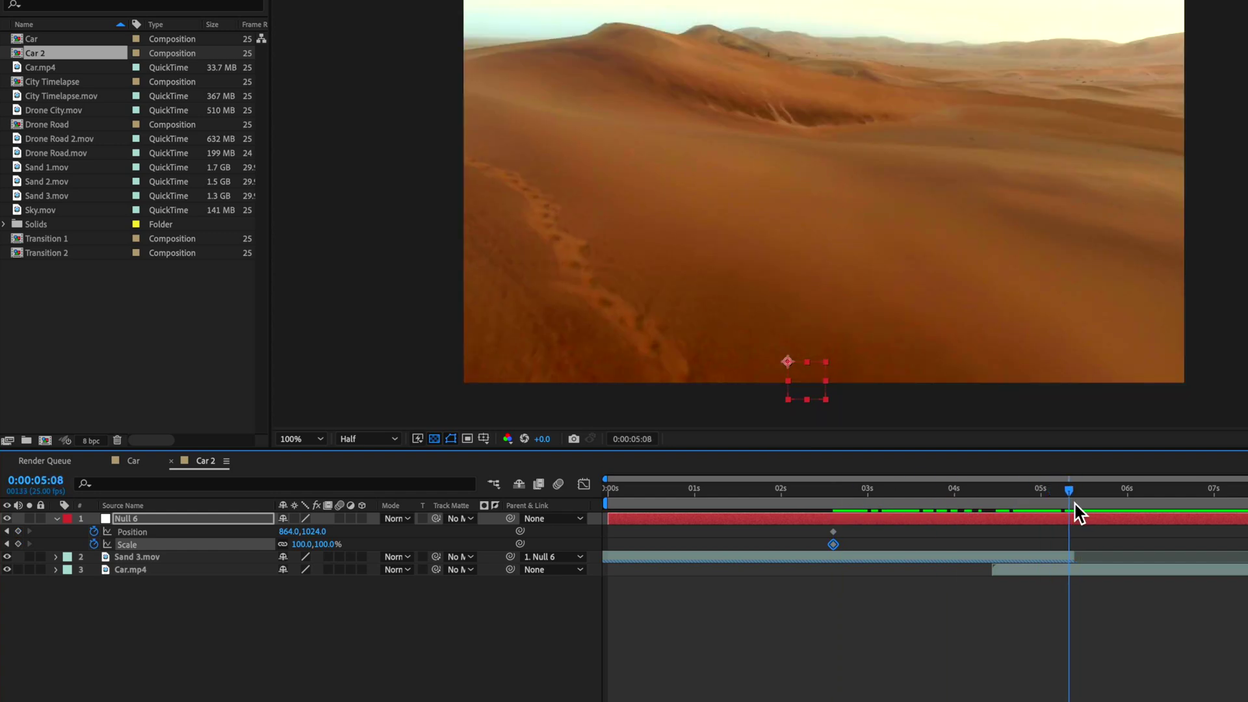
pyautogui.moveTo(832, 401); pyautogui.dragTo(622, 379)
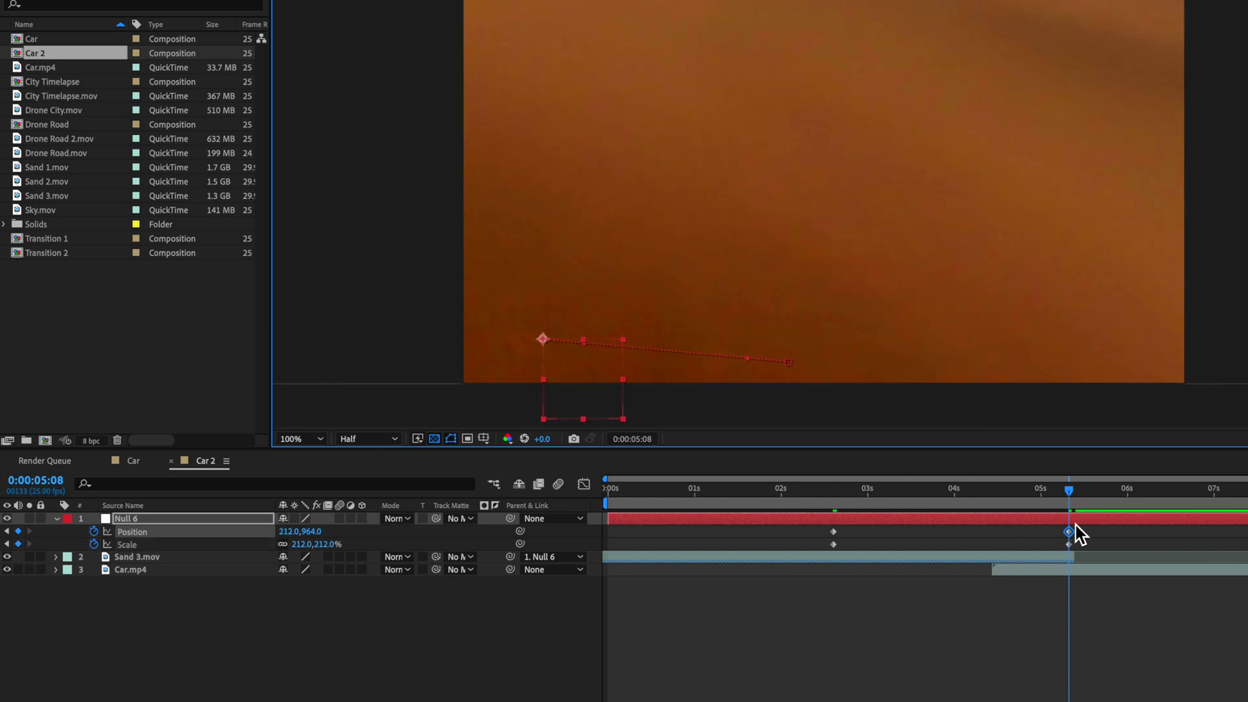
pyautogui.moveTo(1074, 501); pyautogui.dragTo(1041, 542)
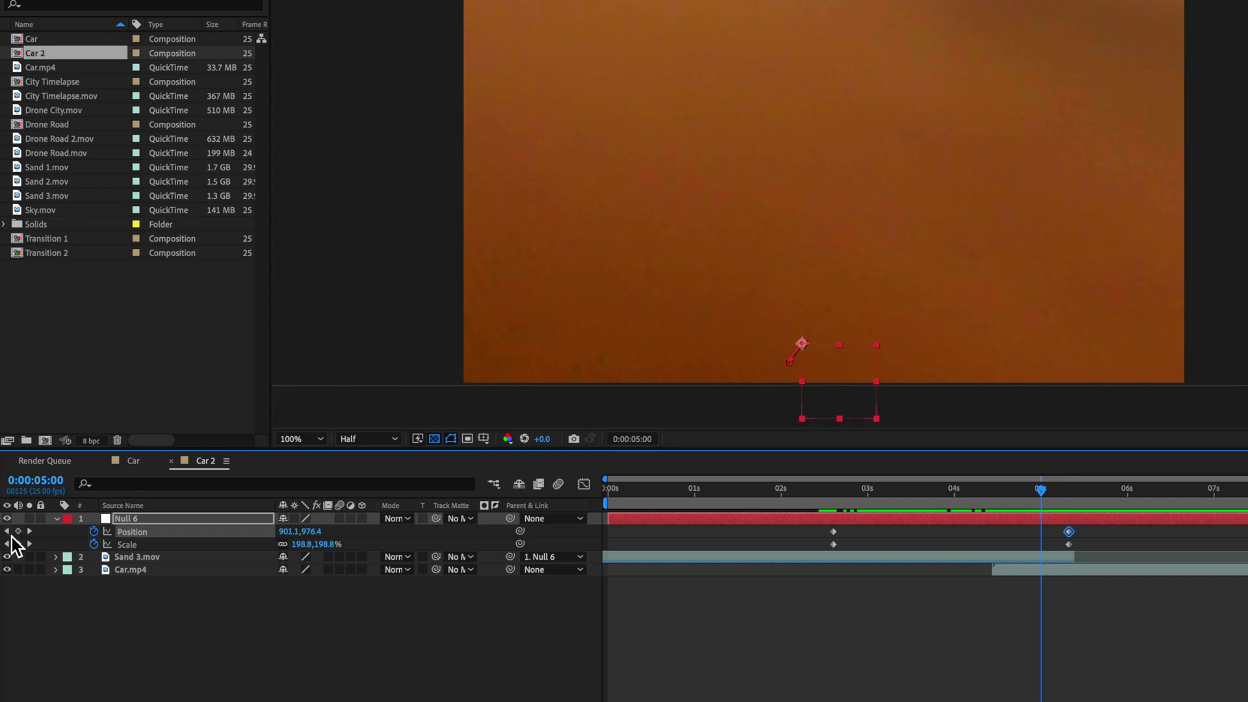
# Hide Sand 3.mov and set Position and Scale keyframes on Car.mp4 at 4:11
pyautogui.click(7, 556)
pyautogui.click(172, 570)
pyautogui.moveTo(1041, 490); pyautogui.dragTo(999, 491)
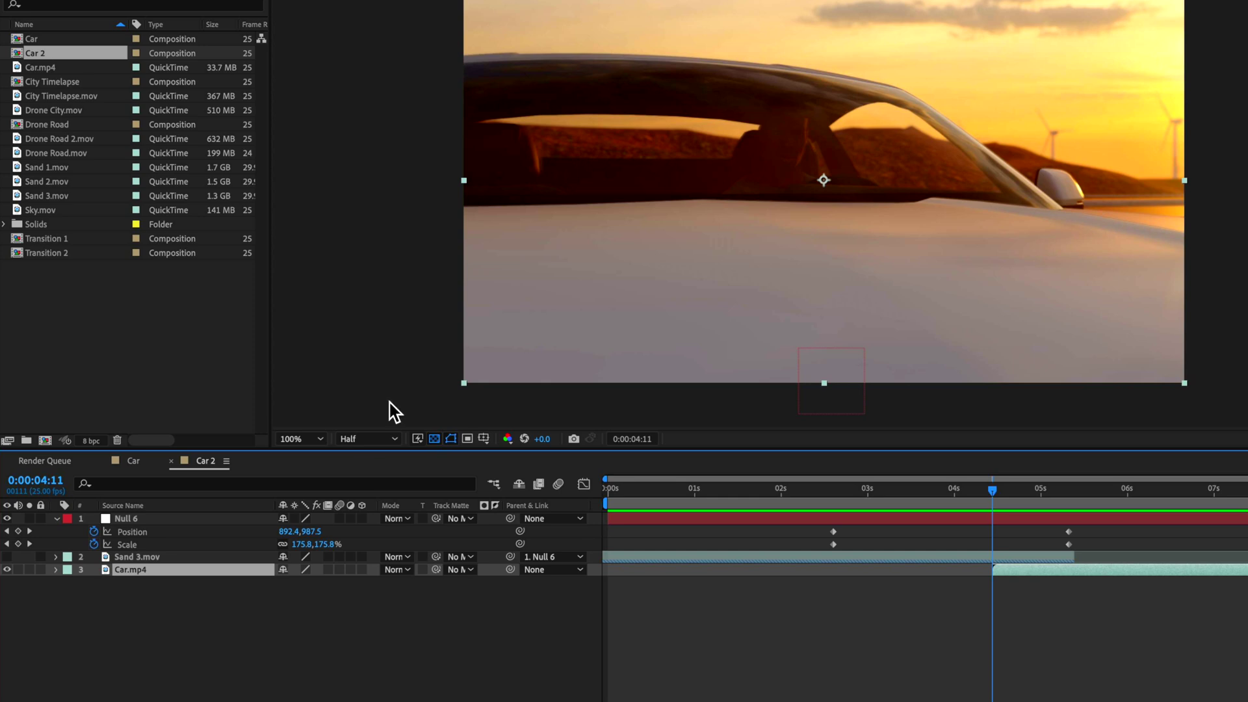
pyautogui.press('p')
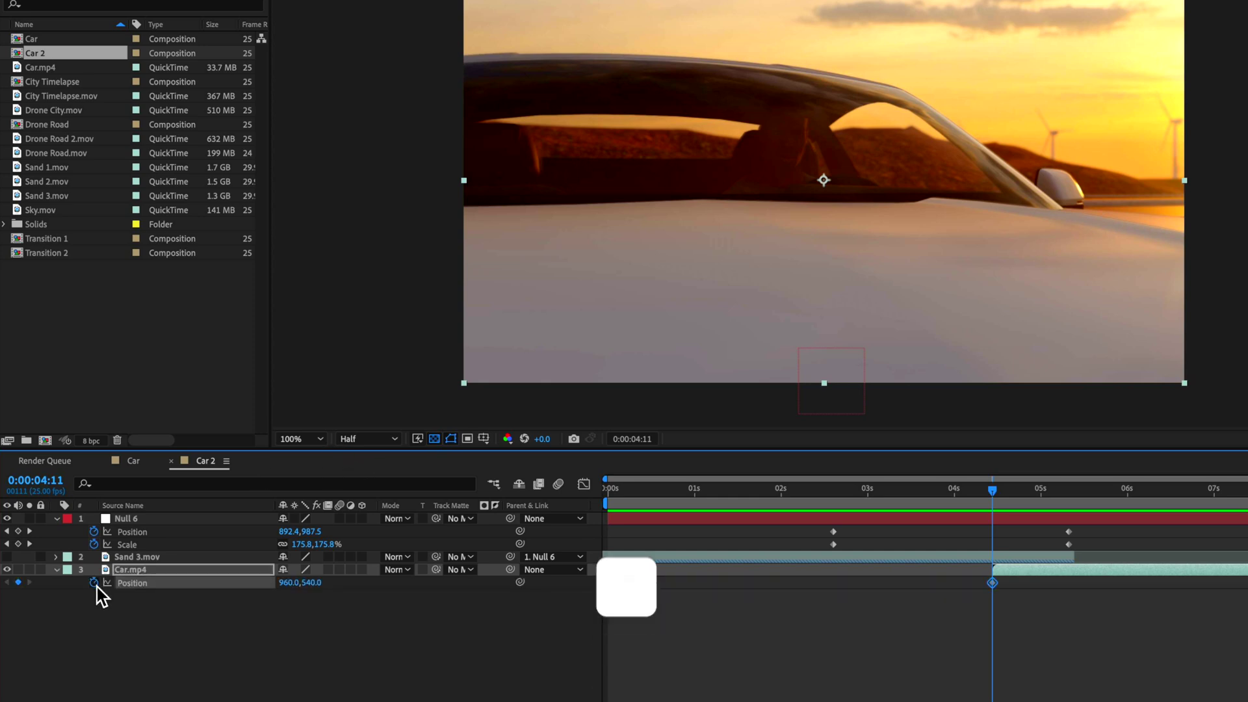
pyautogui.press('s')
pyautogui.click(94, 583)
pyautogui.hotkey('alt', 'shift', 'p')
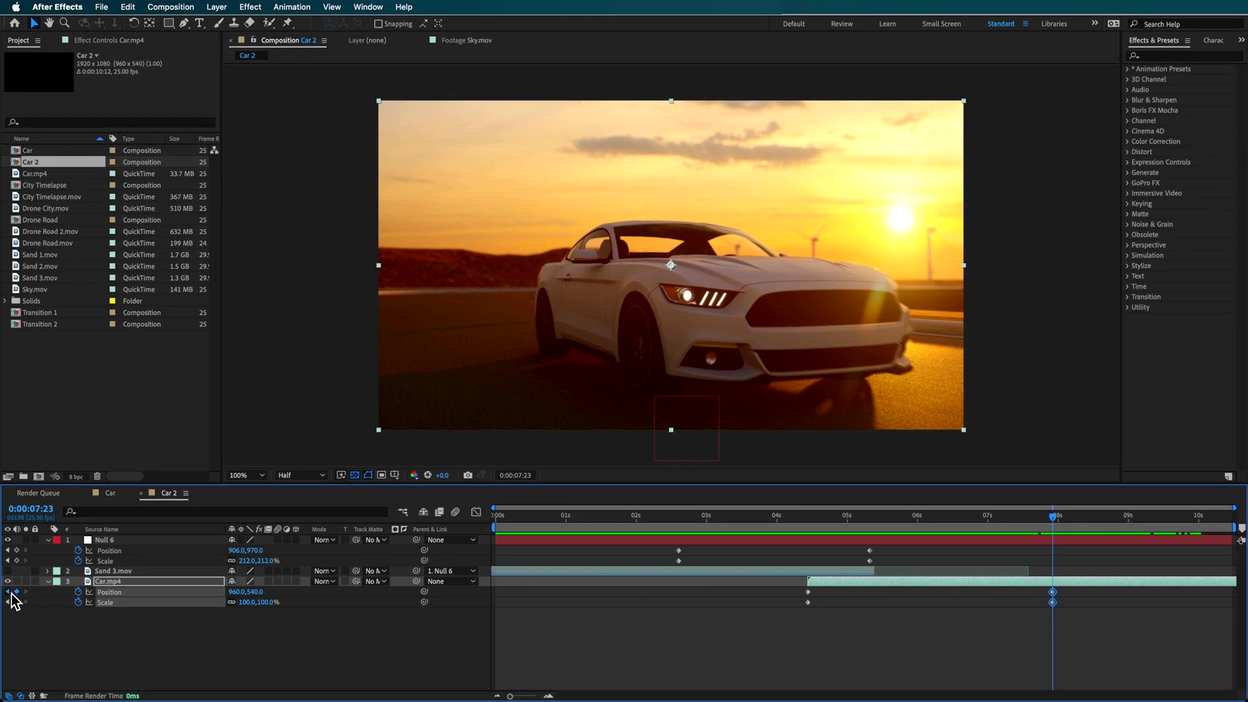
pyautogui.click(9, 593)
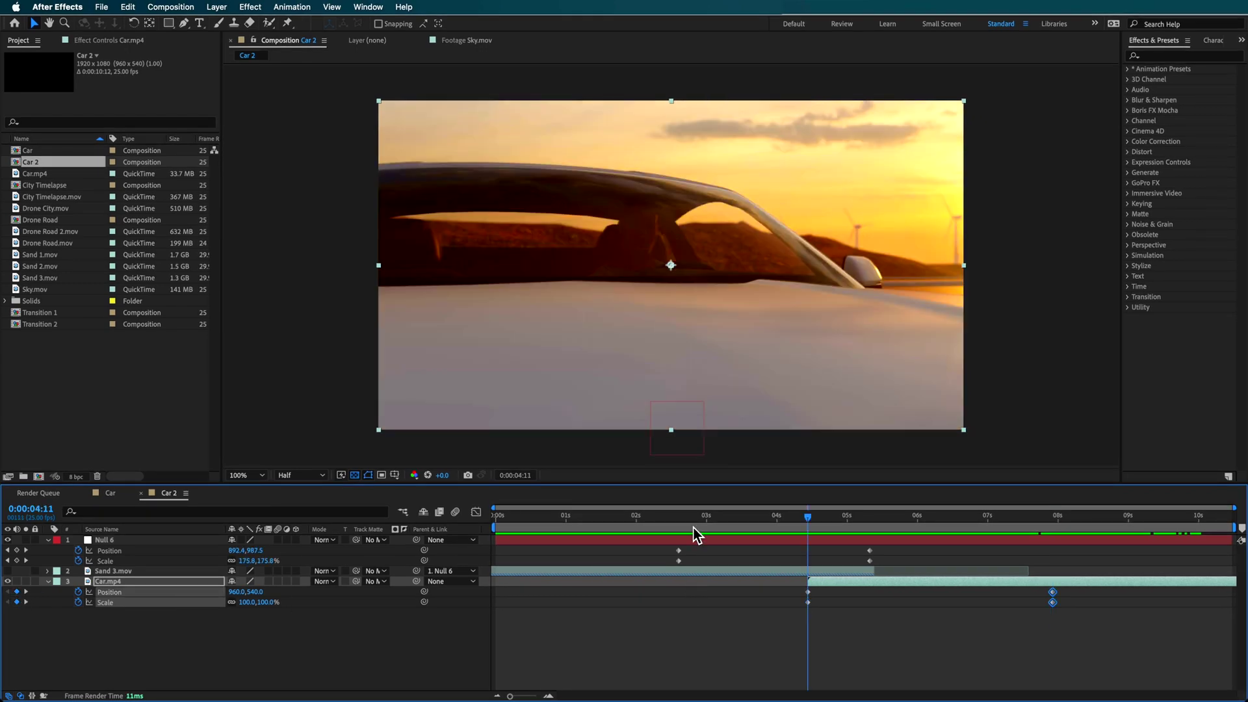
# Enlarge Car.mp4 to about 233% and shift it up-left, then preview its zoom-out
pyautogui.moveTo(967, 268); pyautogui.dragTo(1089, 301)
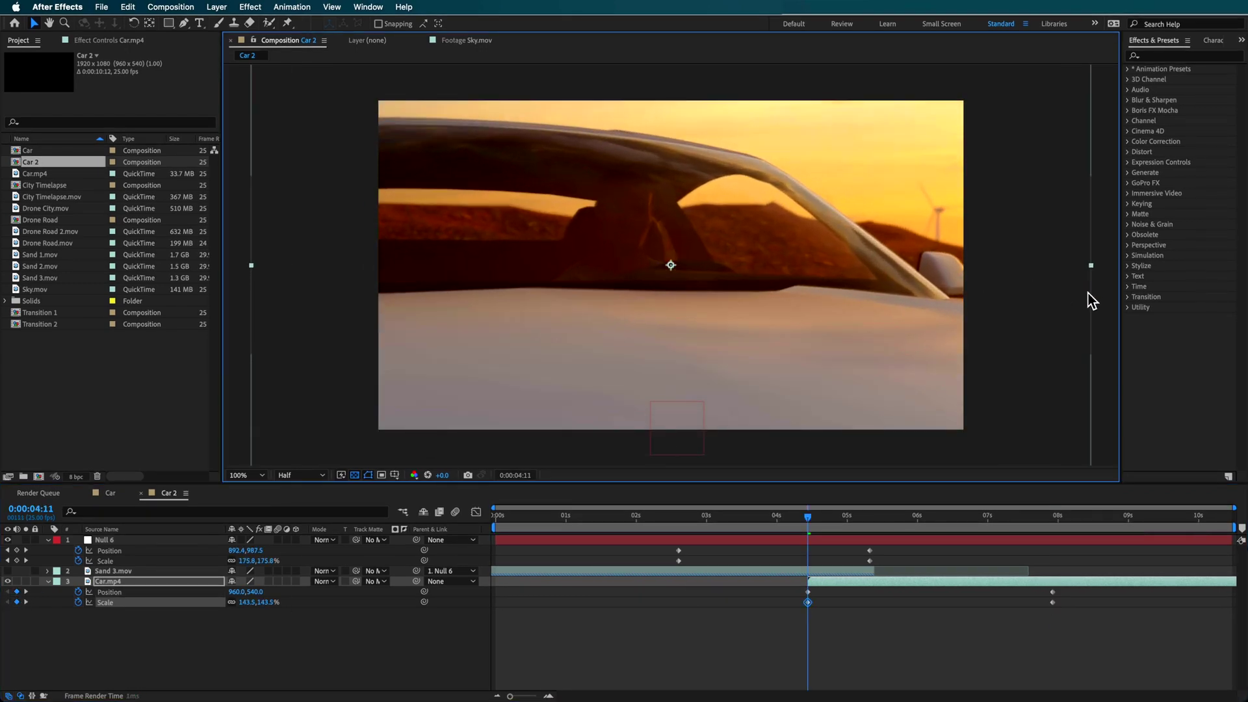
pyautogui.moveTo(962, 442); pyautogui.dragTo(846, 367)
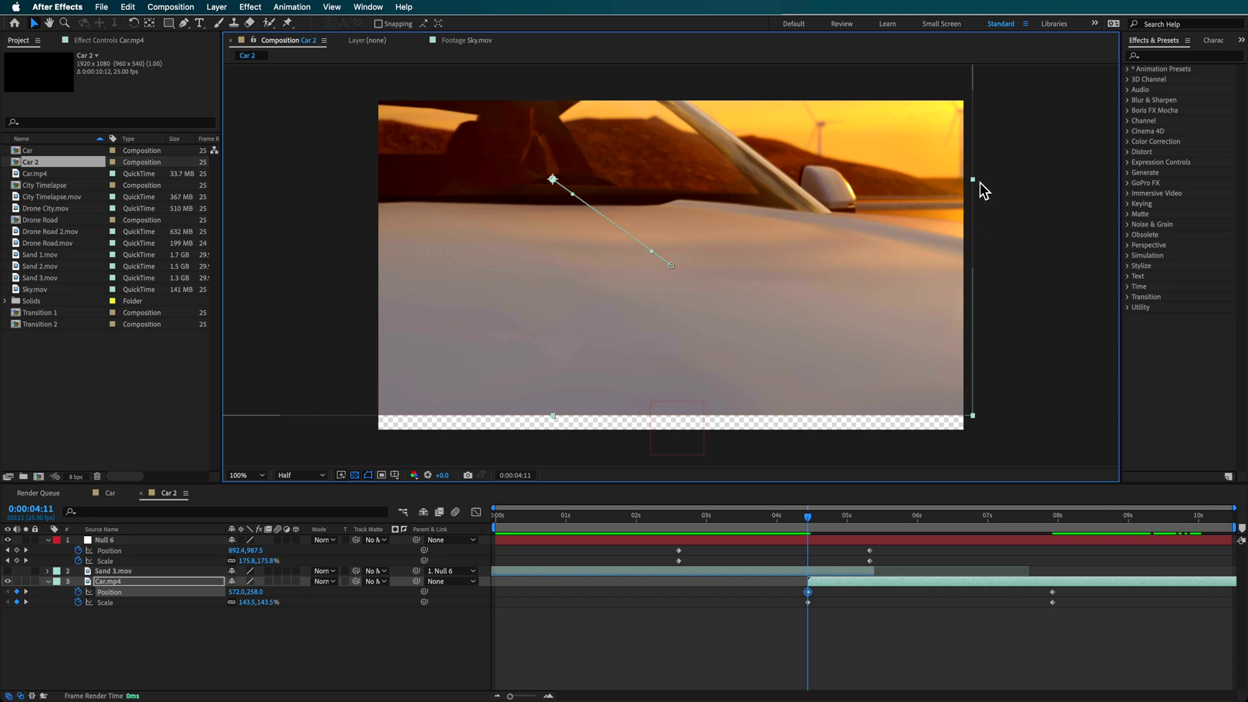
pyautogui.moveTo(980, 183); pyautogui.dragTo(923, 454)
pyautogui.moveTo(805, 521); pyautogui.dragTo(824, 549)
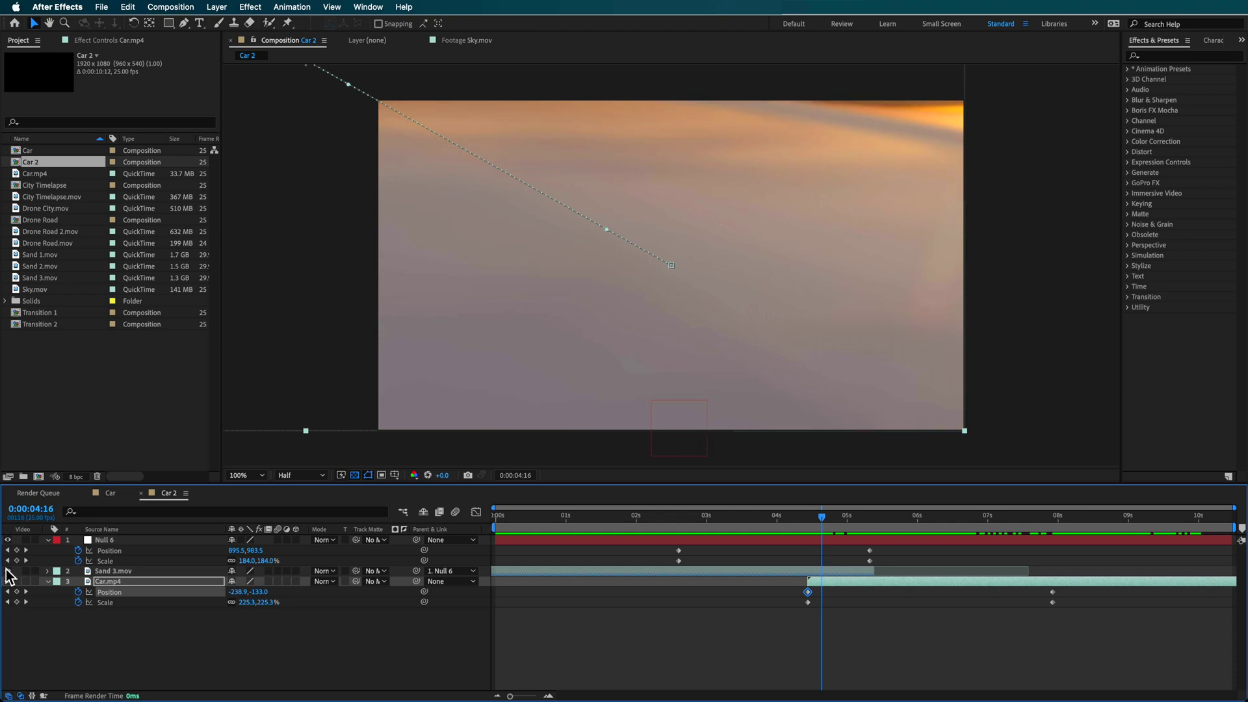
pyautogui.moveTo(833, 515); pyautogui.dragTo(823, 546)
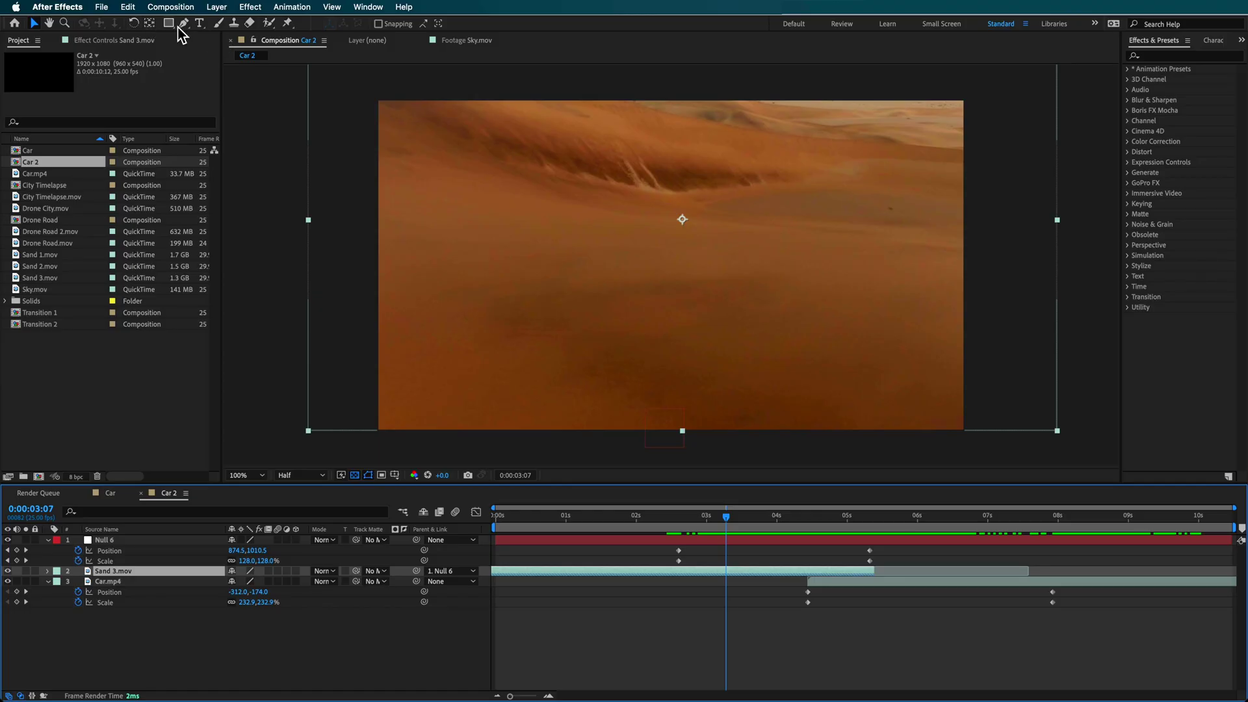
# Place curved mask points on Sand 3.mov running diagonally down the dune slope
pyautogui.click(260, 207)
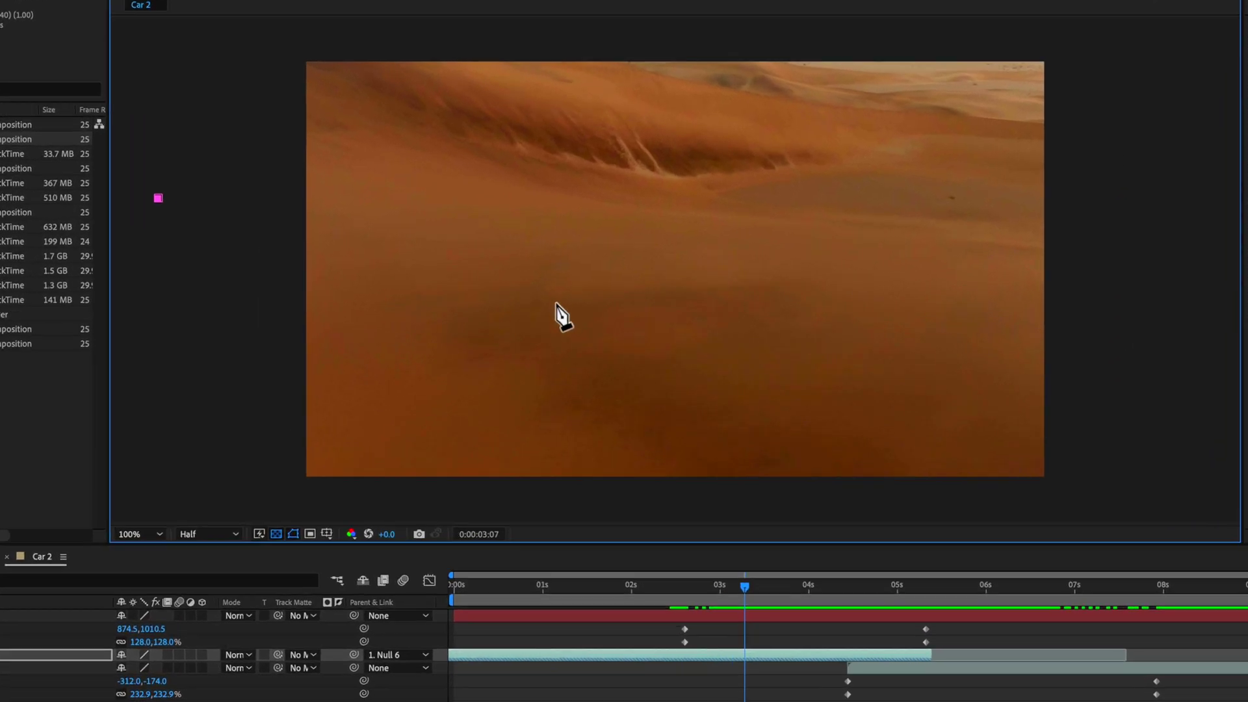
pyautogui.moveTo(625, 368); pyautogui.dragTo(799, 478)
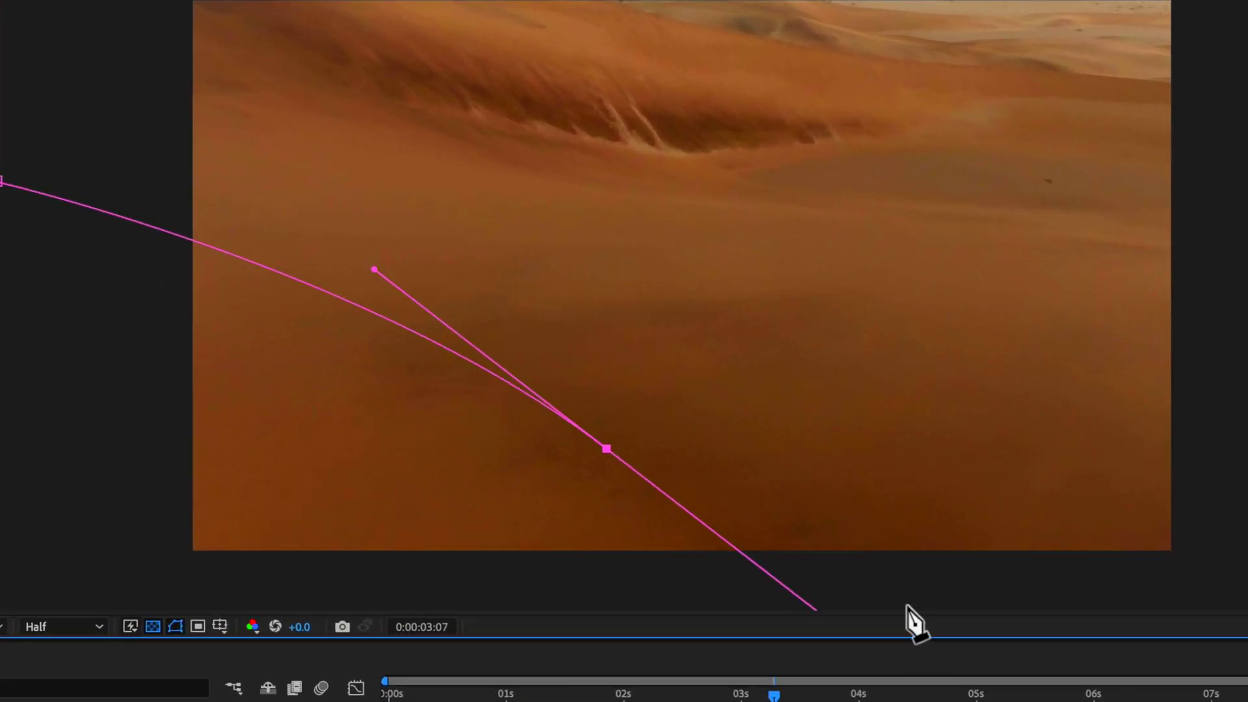
pyautogui.press(',')
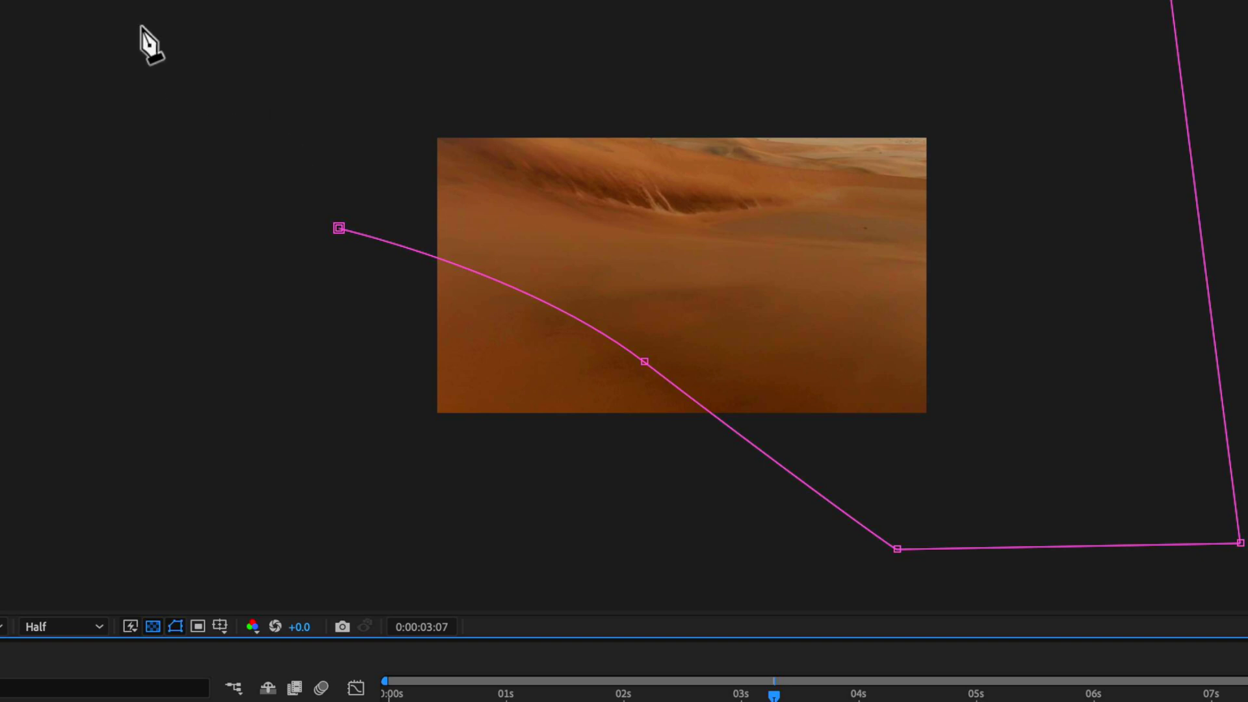
# Close the Sand 3.mov mask and feather it to about 796 pixels
pyautogui.click(340, 228)
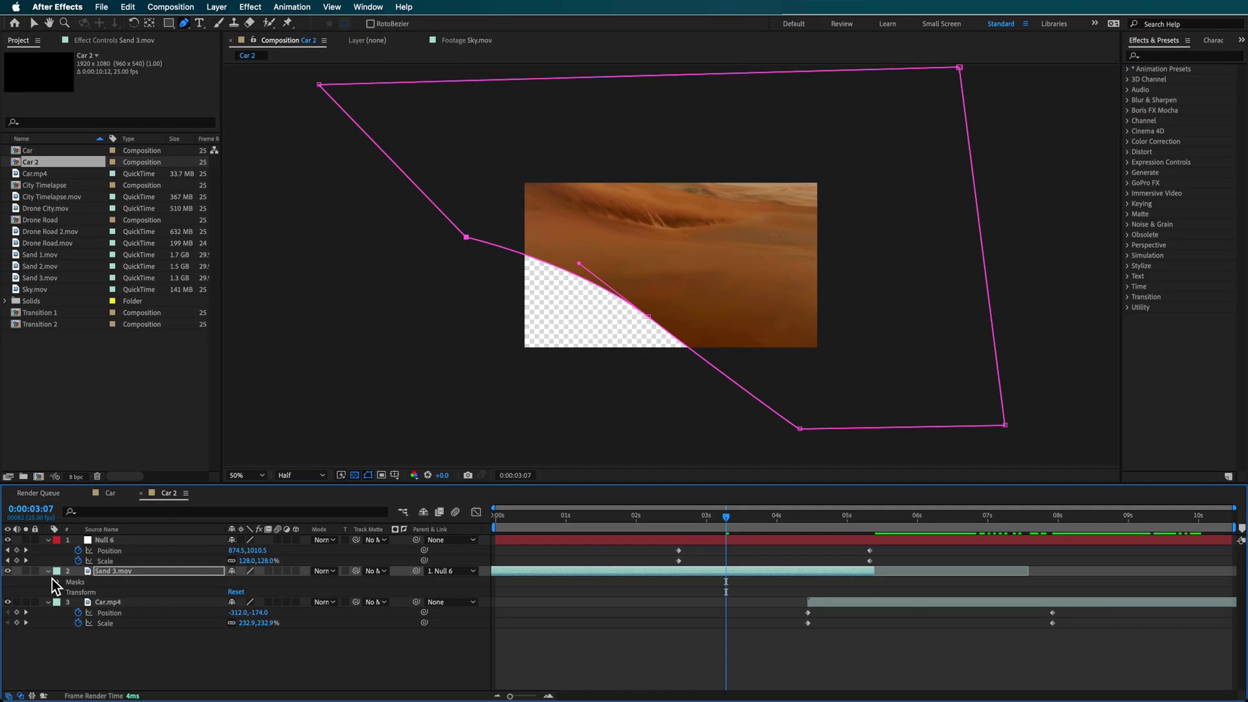
pyautogui.click(58, 582)
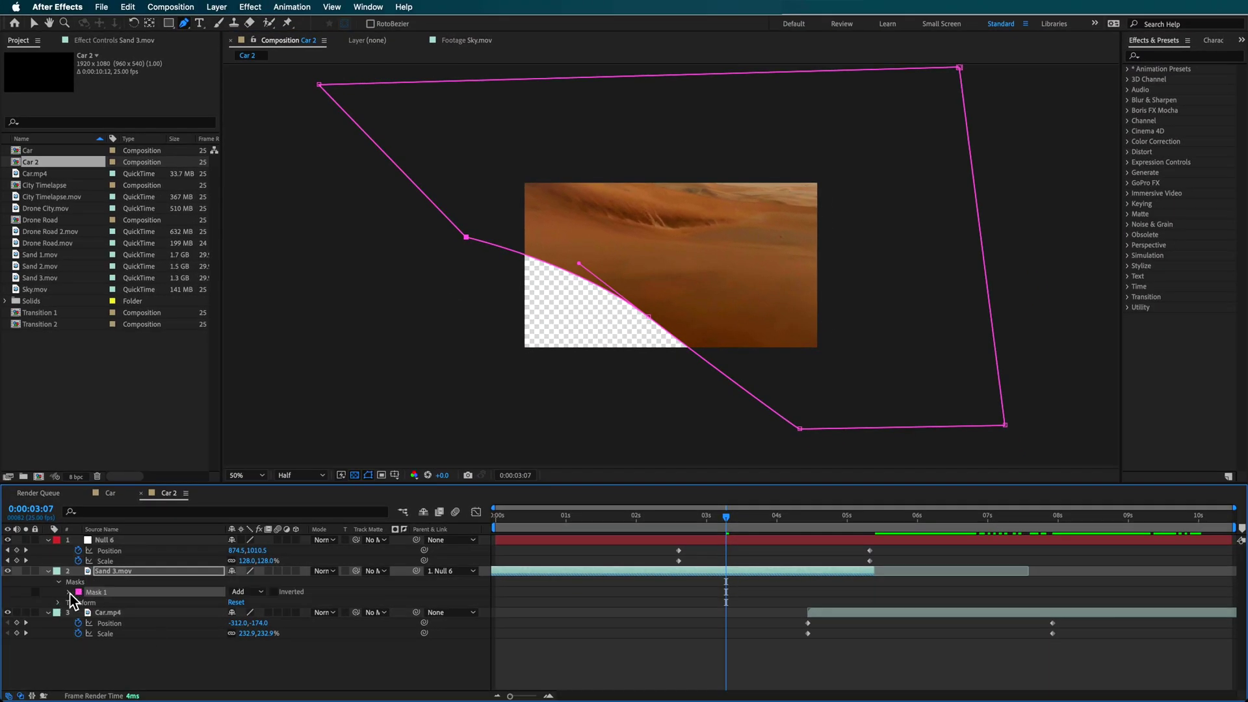
pyautogui.click(69, 591)
pyautogui.press('.')
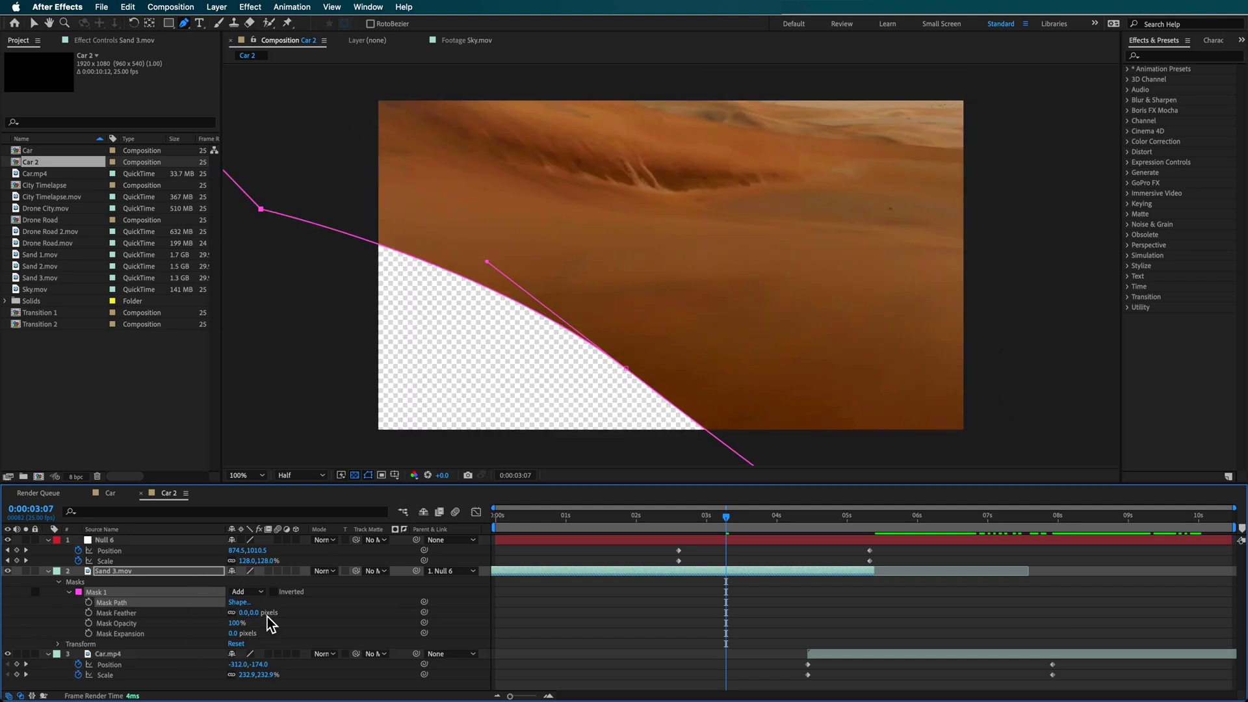
pyautogui.moveTo(306, 617); pyautogui.dragTo(673, 626)
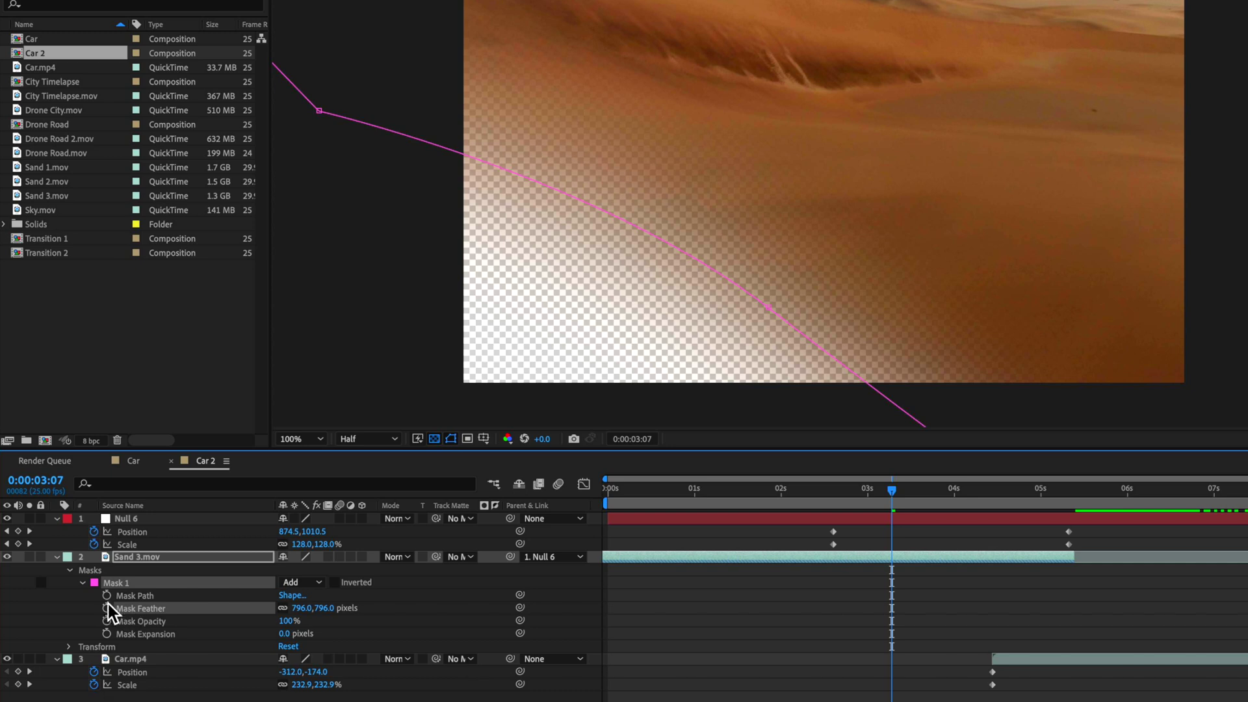
# Reshape the mask at 04:05 and 04:24 so the sand cuts away up to the layer's top
pyautogui.moveTo(904, 500); pyautogui.dragTo(940, 501)
pyautogui.moveTo(891, 595); pyautogui.dragTo(1038, 595)
pyautogui.moveTo(965, 489); pyautogui.dragTo(975, 500)
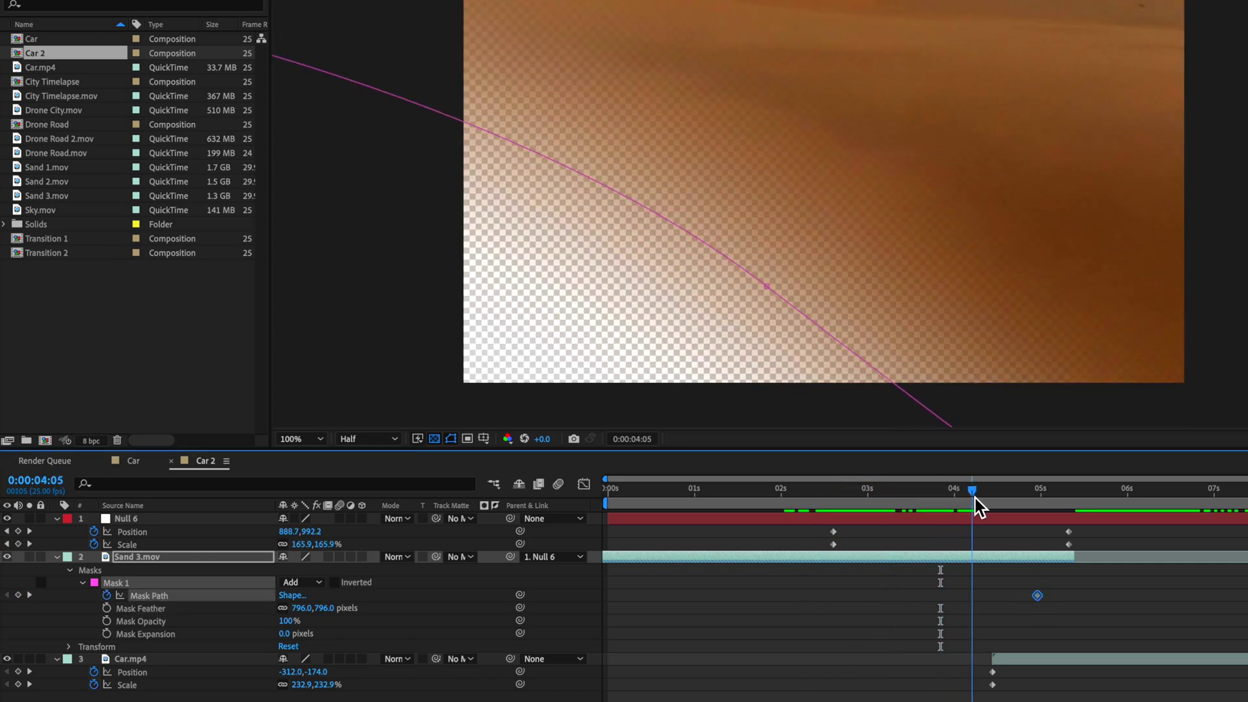
pyautogui.click(767, 285)
pyautogui.scroll(-2, 767, 285)
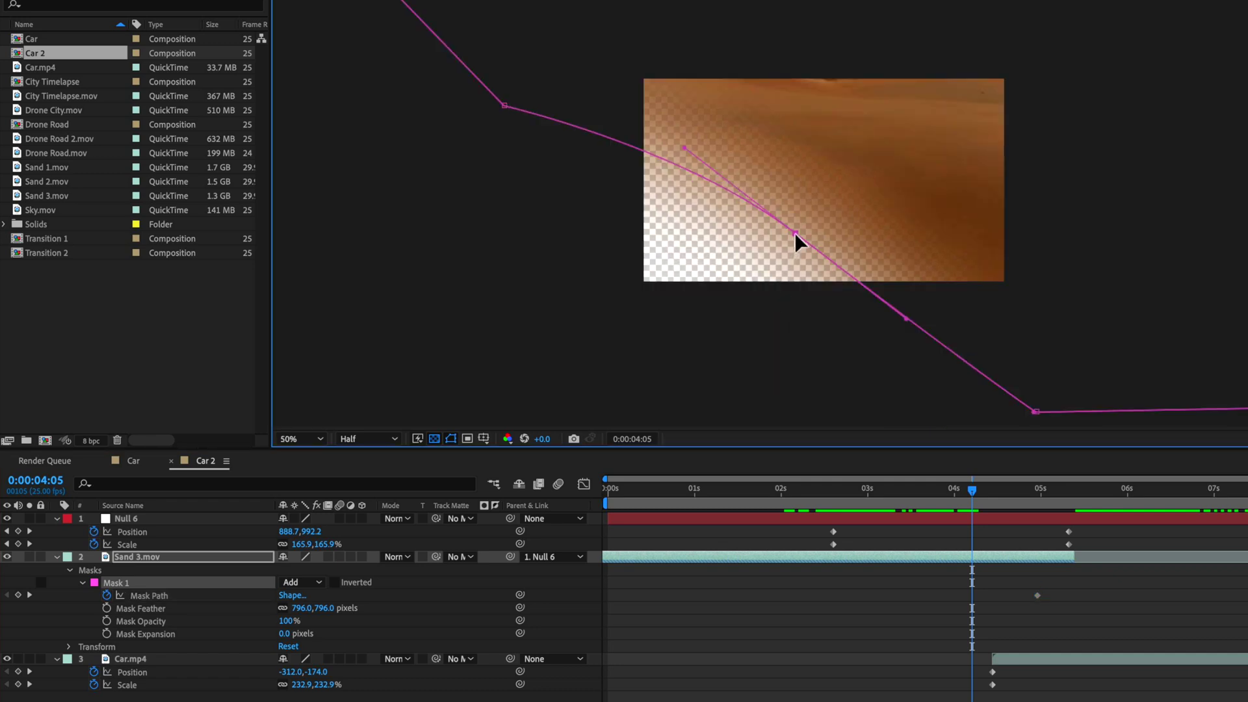
pyautogui.moveTo(795, 232); pyautogui.dragTo(653, 353)
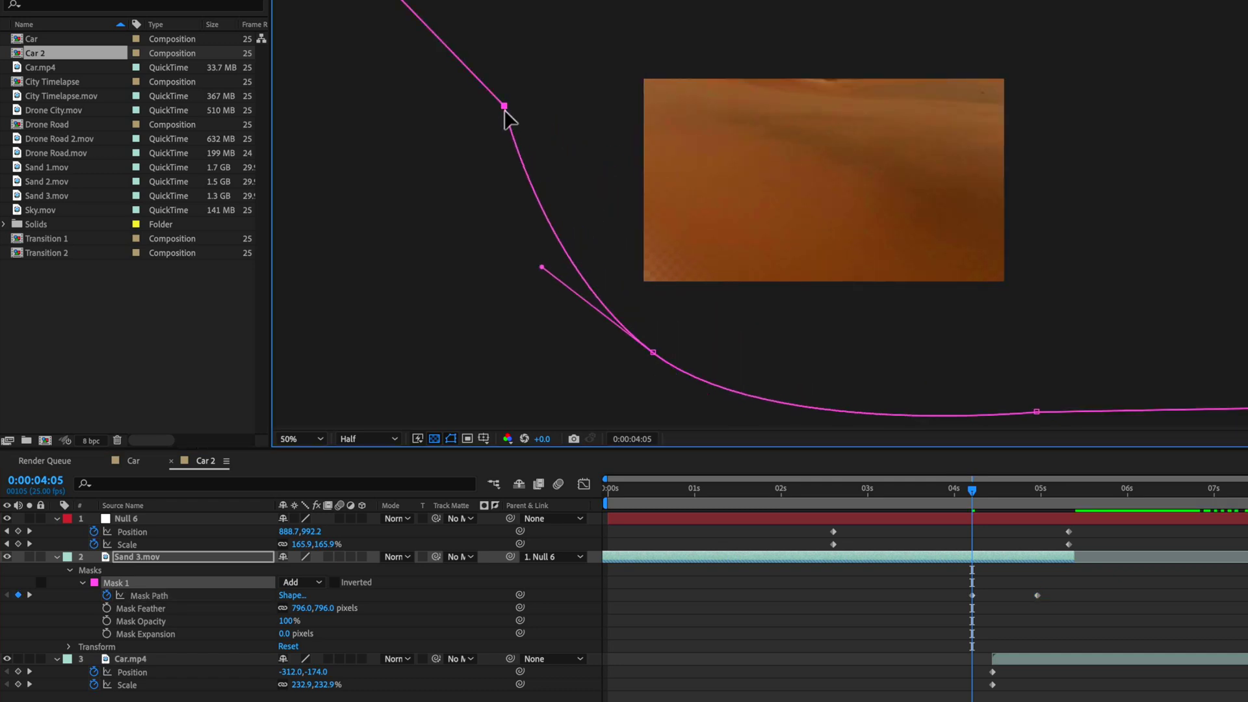
pyautogui.moveTo(977, 492); pyautogui.dragTo(1072, 510)
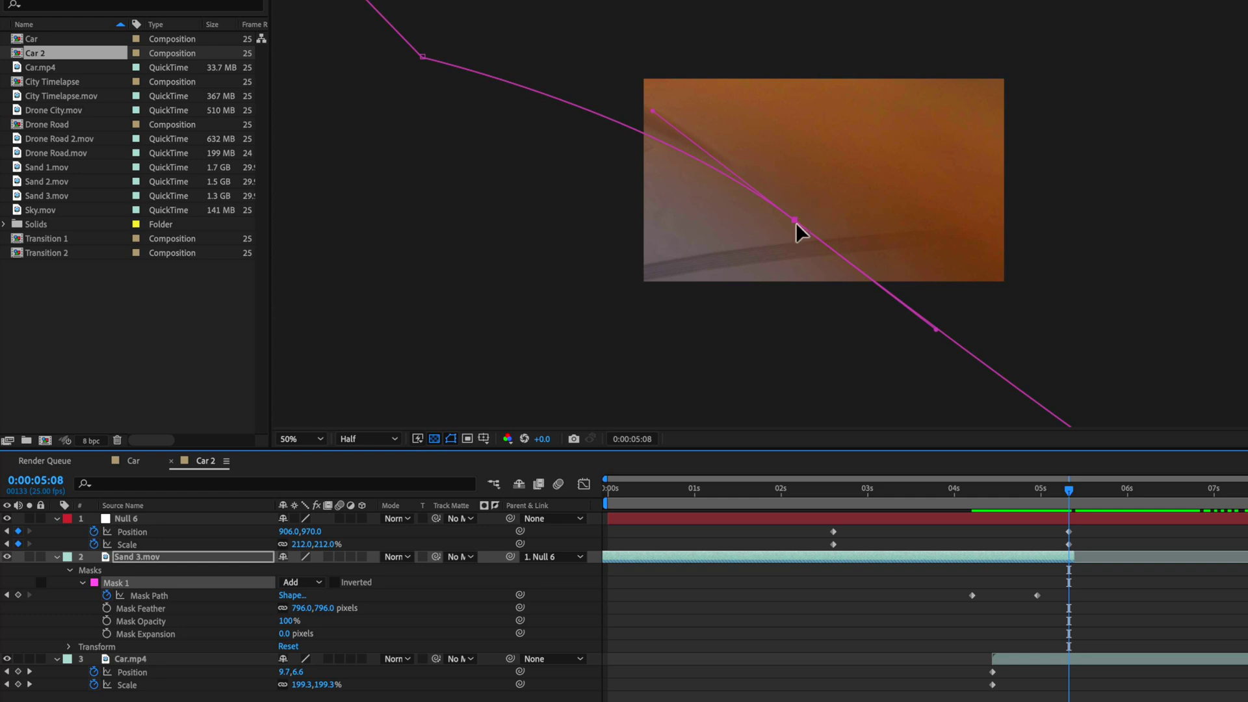
pyautogui.moveTo(795, 221); pyautogui.dragTo(1010, 64)
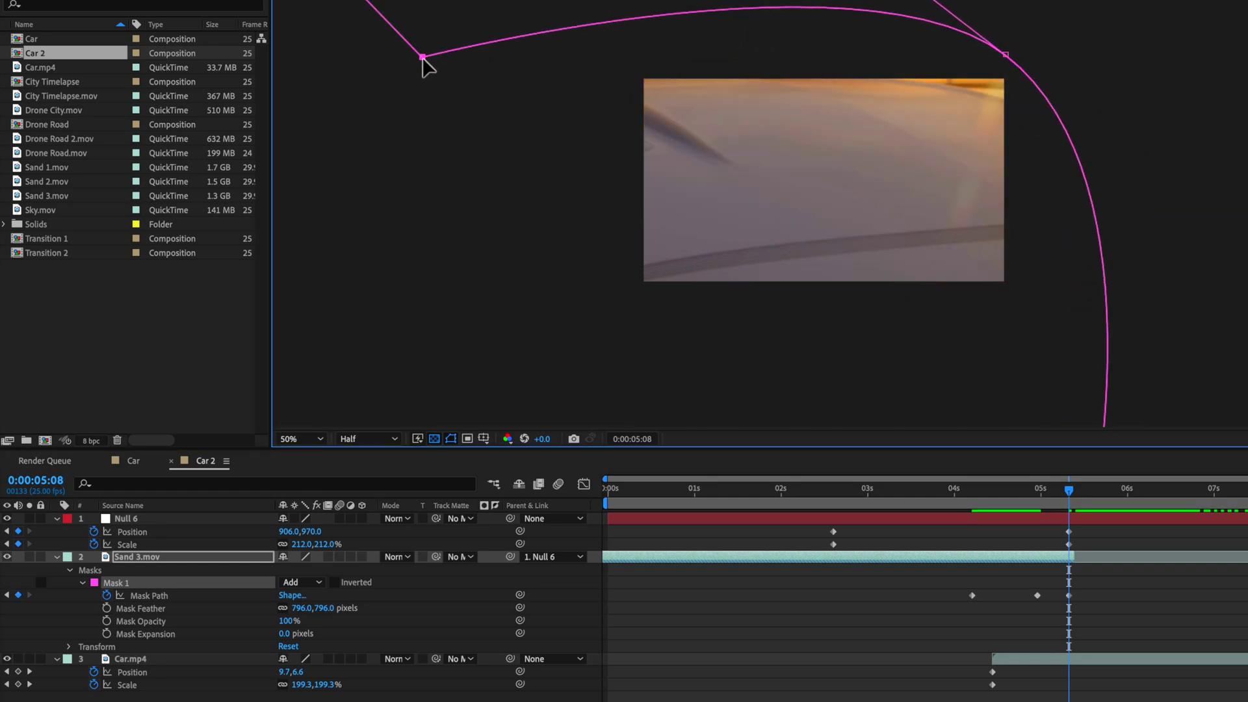
# Delete the middle Mask Path keyframe and review the mask animation up to 05:10
pyautogui.moveTo(1196, 403); pyautogui.dragTo(946, 282)
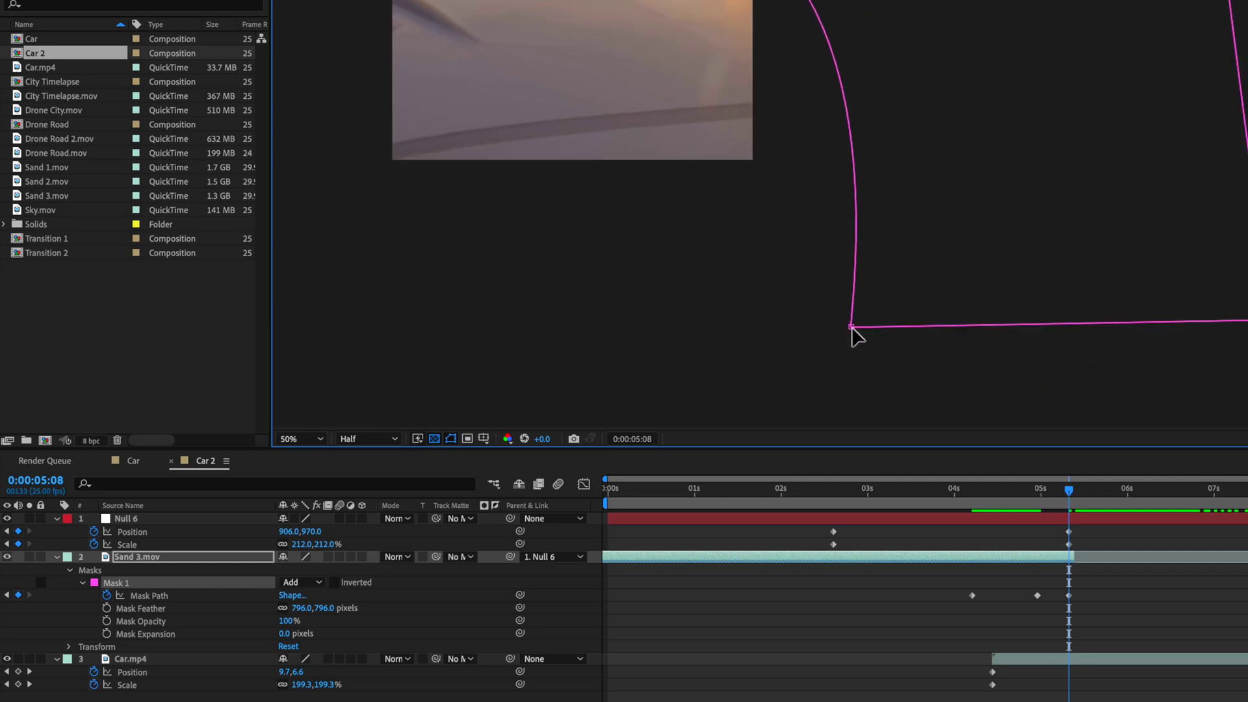
pyautogui.moveTo(979, 195); pyautogui.dragTo(886, 248)
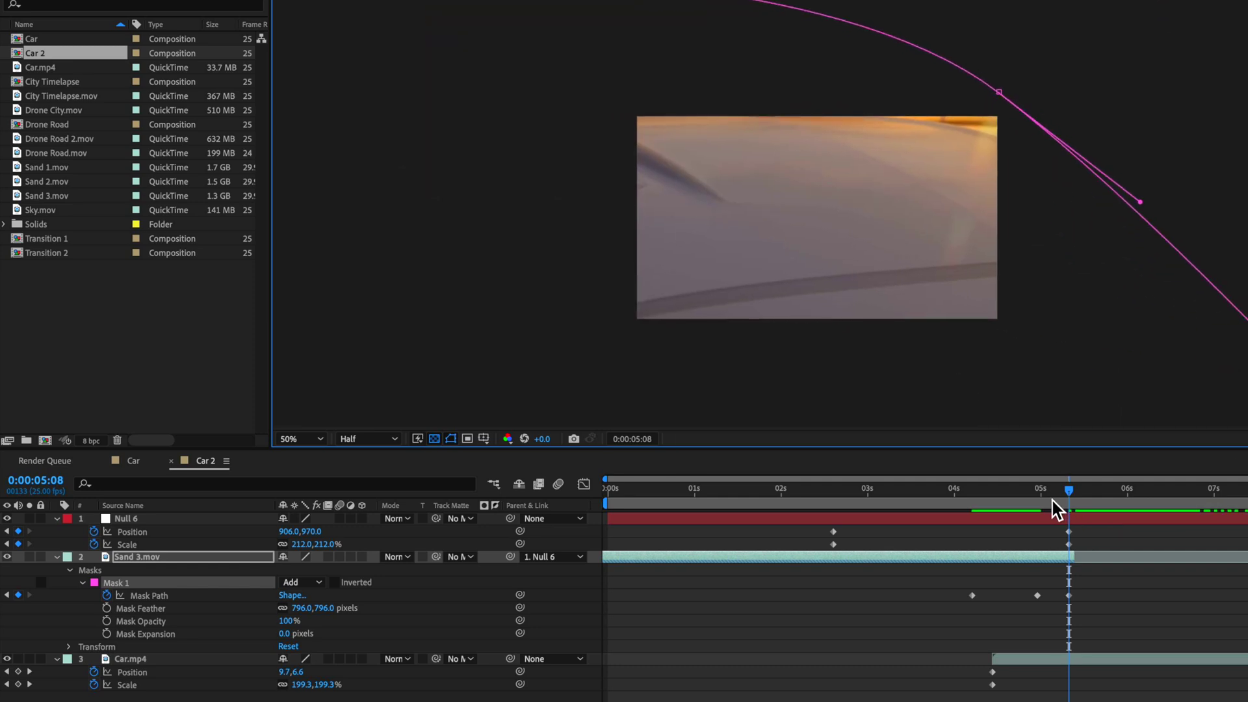
pyautogui.moveTo(1057, 510)
pyautogui.mouseDown()
pyautogui.moveTo(969, 507)
pyautogui.moveTo(1044, 516)
pyautogui.moveTo(1067, 532)
pyautogui.mouseUp()
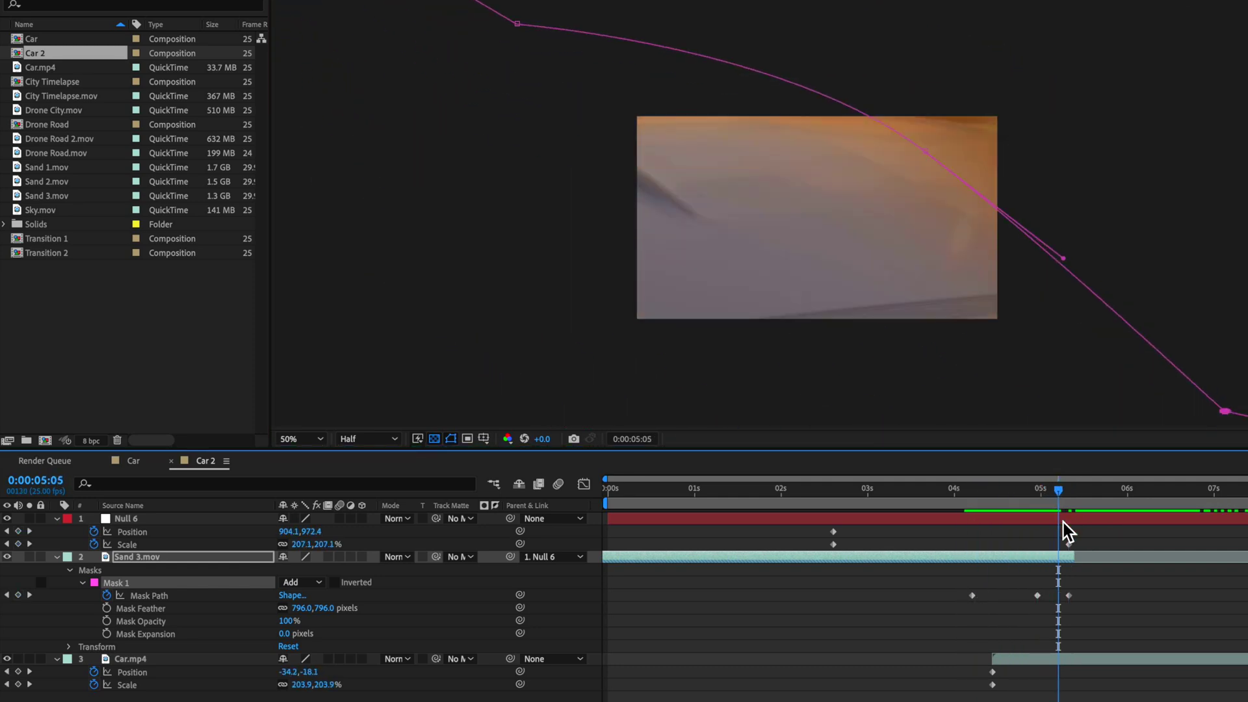
pyautogui.click(1037, 596)
pyautogui.press('Delete')
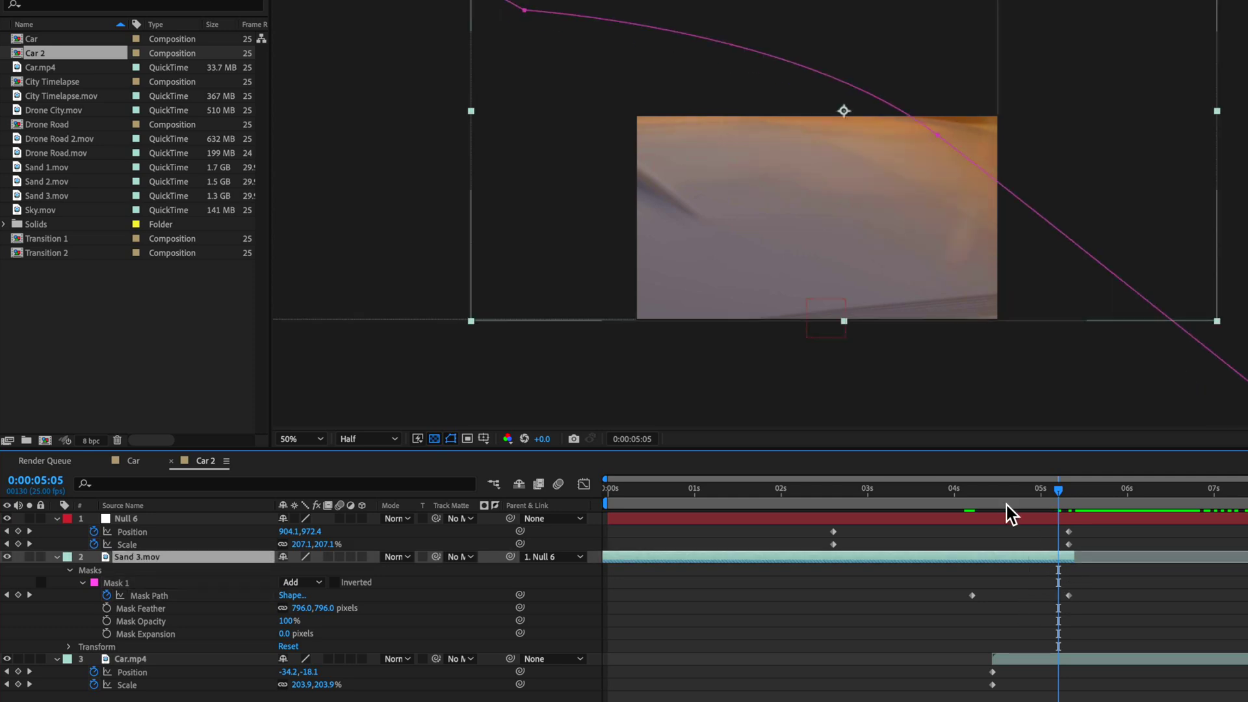
pyautogui.moveTo(1012, 513); pyautogui.dragTo(905, 540)
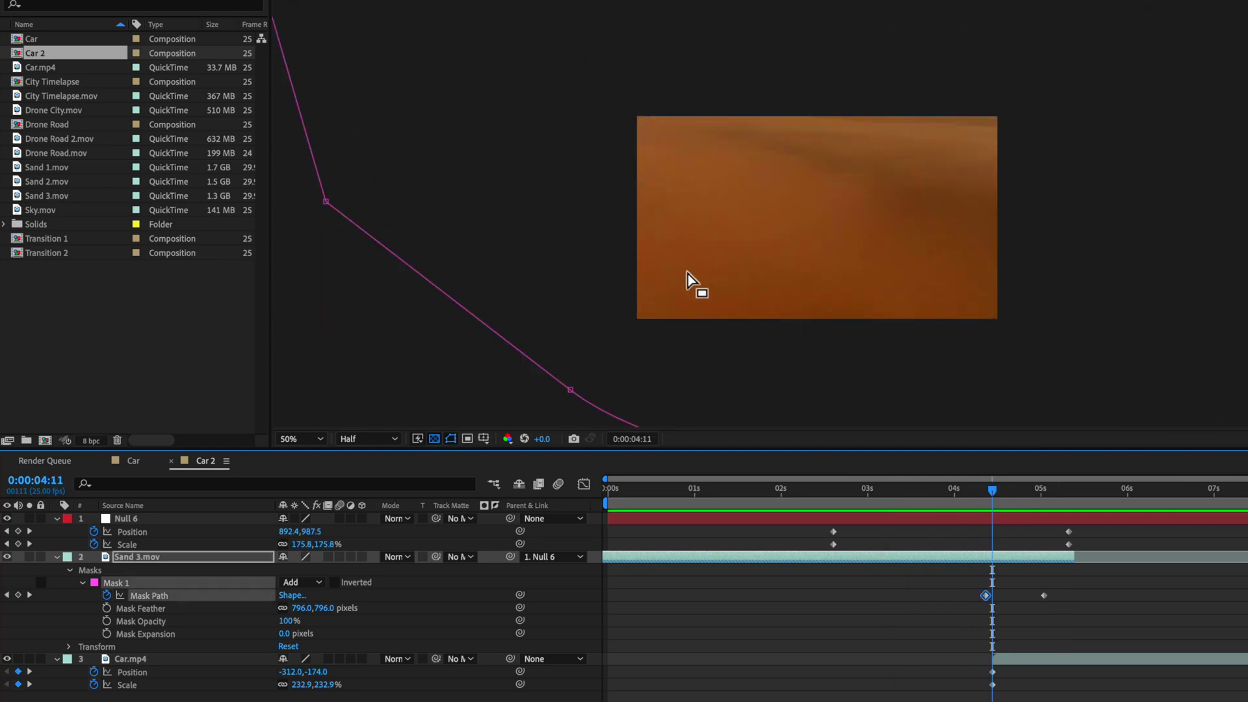
pyautogui.press(',')
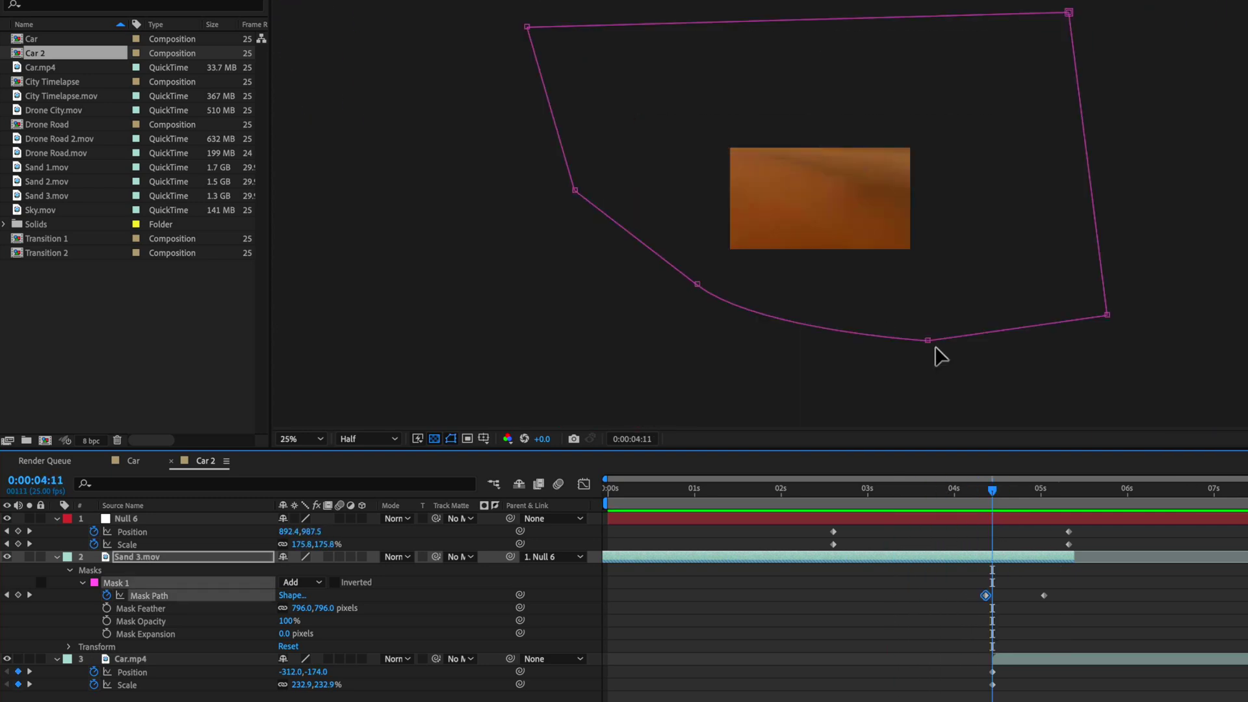
pyautogui.moveTo(1038, 673); pyautogui.dragTo(985, 690)
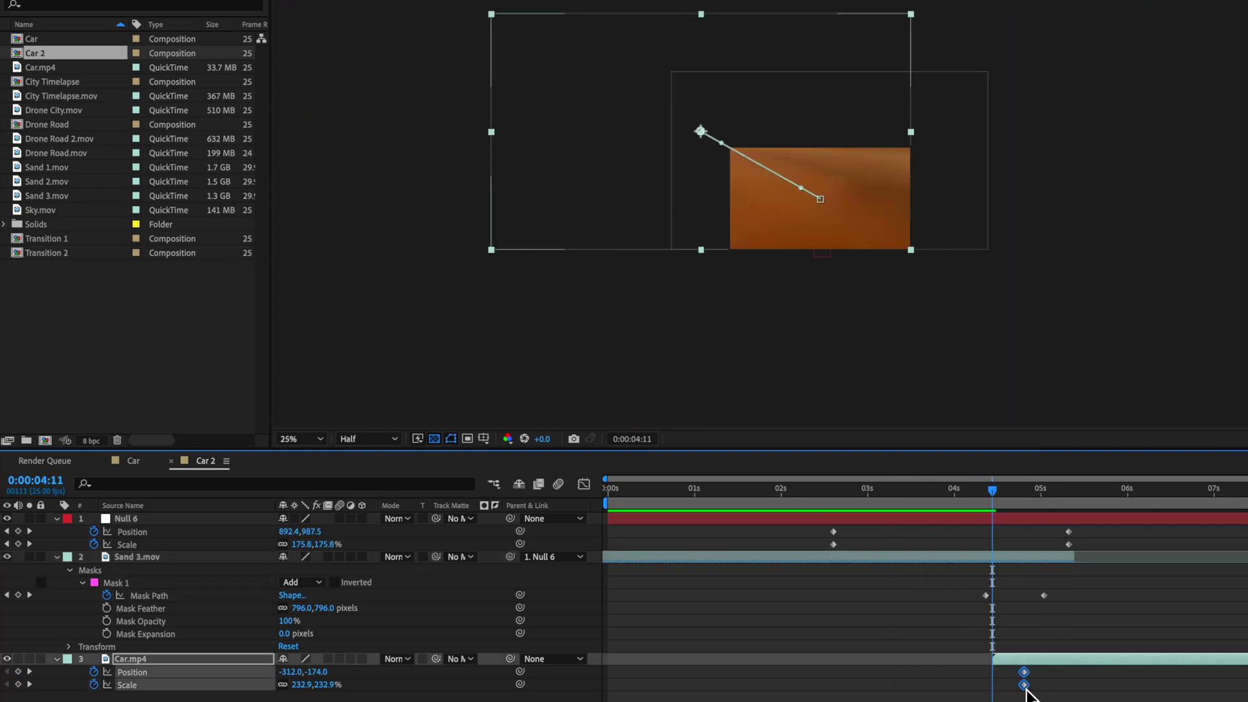
pyautogui.scroll(2, 895, 231)
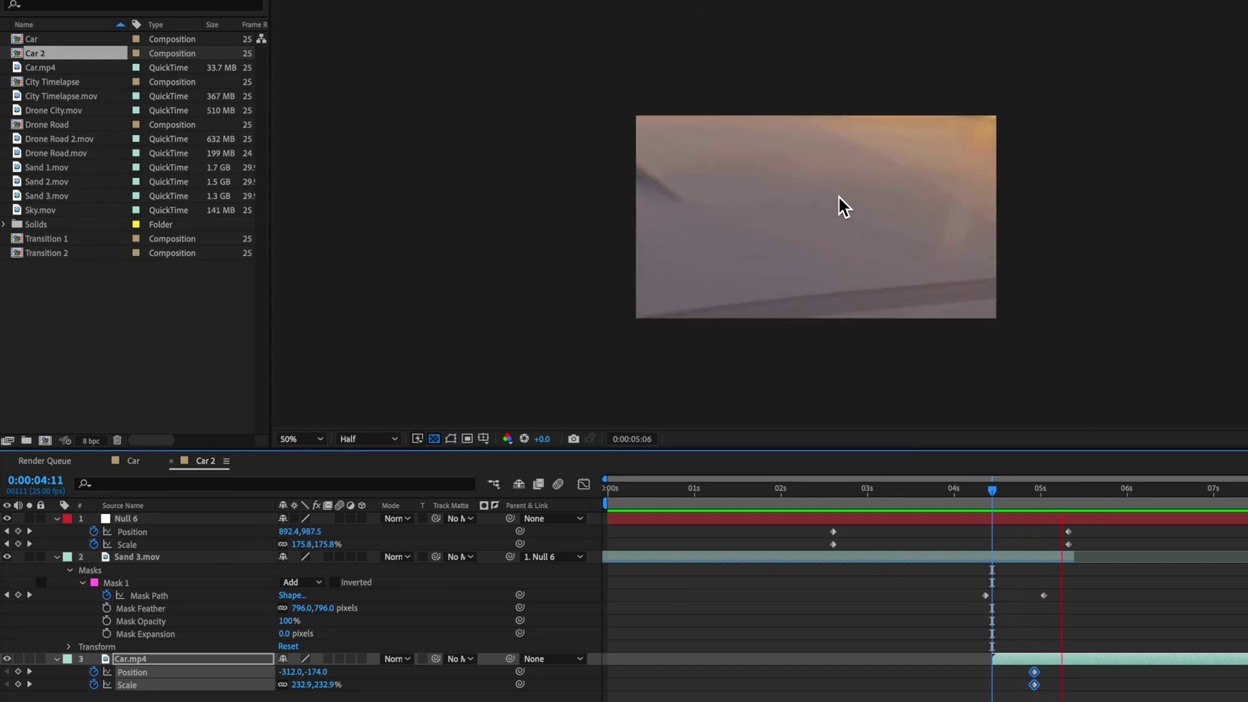
pyautogui.click(815, 514)
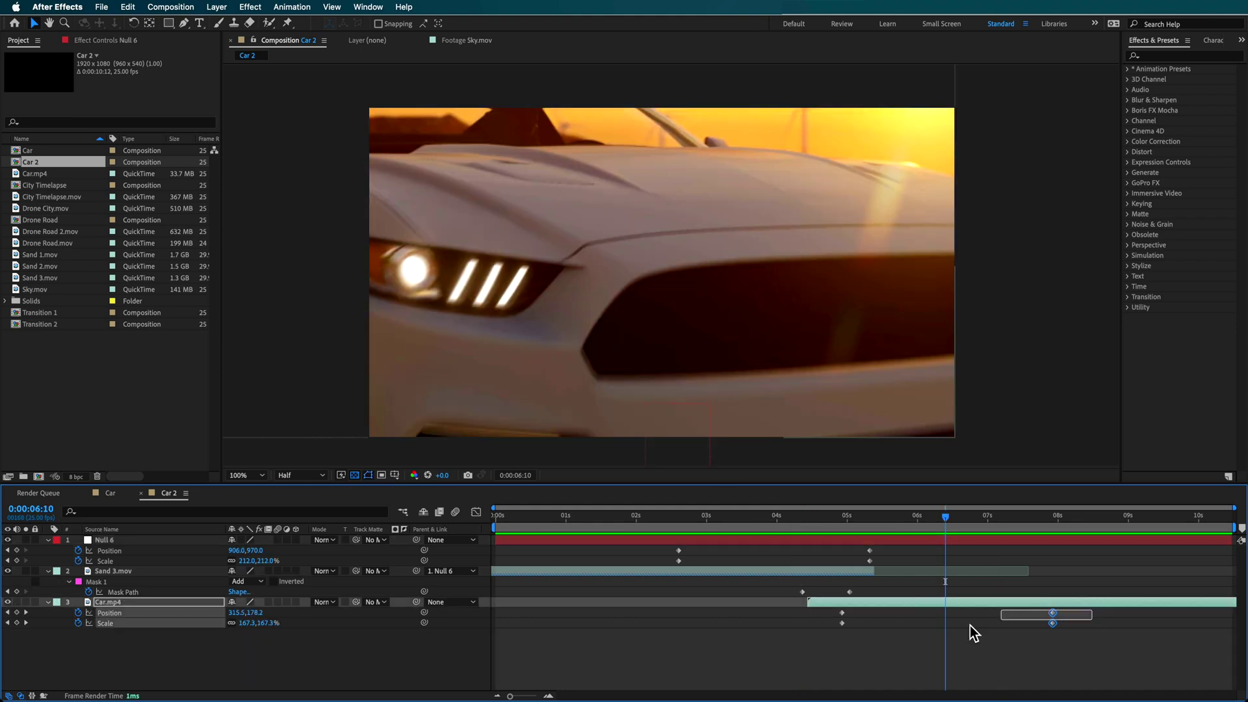
# Apply Easy Ease to the Car.mp4 and Null 6 Position and Scale keyframes
pyautogui.moveTo(974, 634); pyautogui.dragTo(837, 617)
pyautogui.rightClick(842, 614)
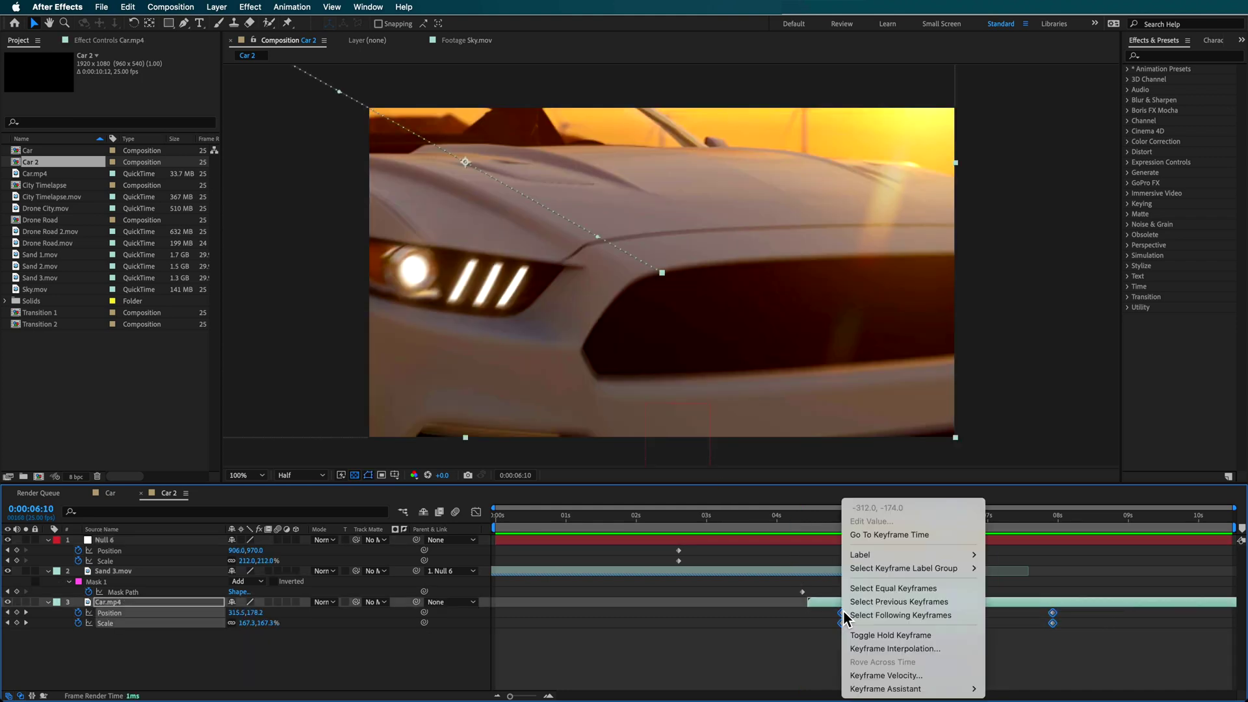
pyautogui.moveTo(939, 691)
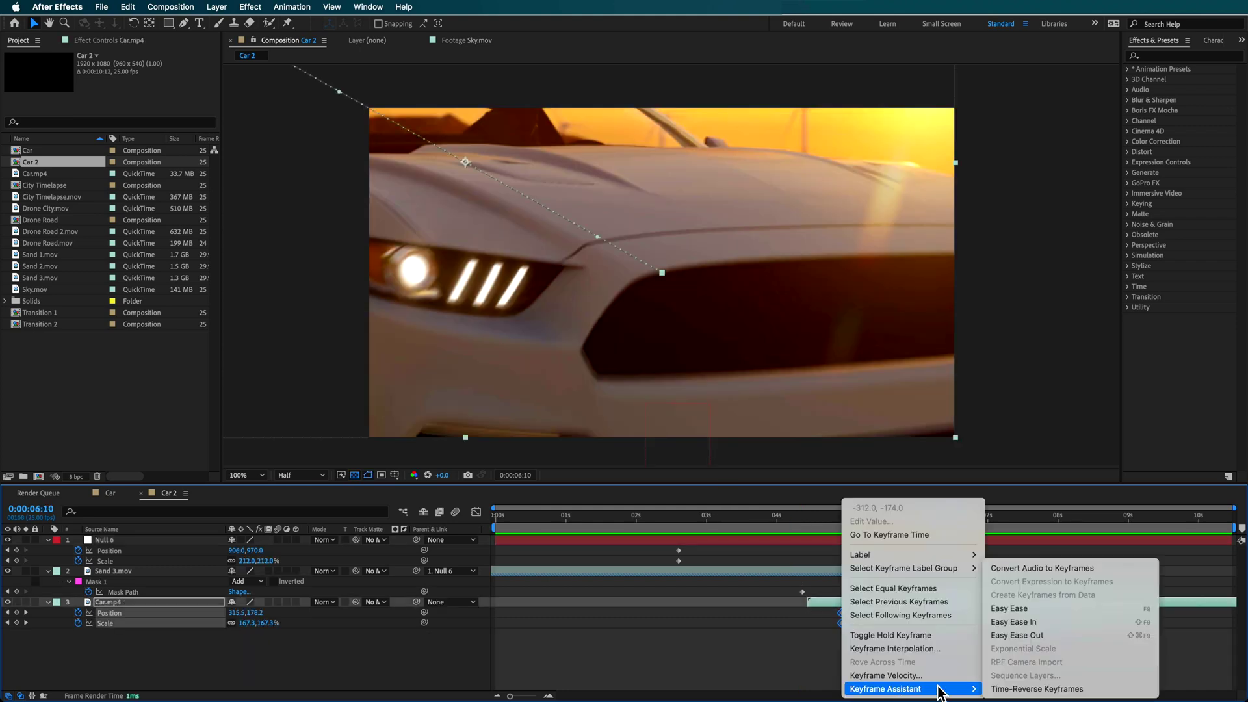
pyautogui.click(1023, 615)
pyautogui.moveTo(904, 553); pyautogui.dragTo(659, 573)
pyautogui.rightClick(684, 568)
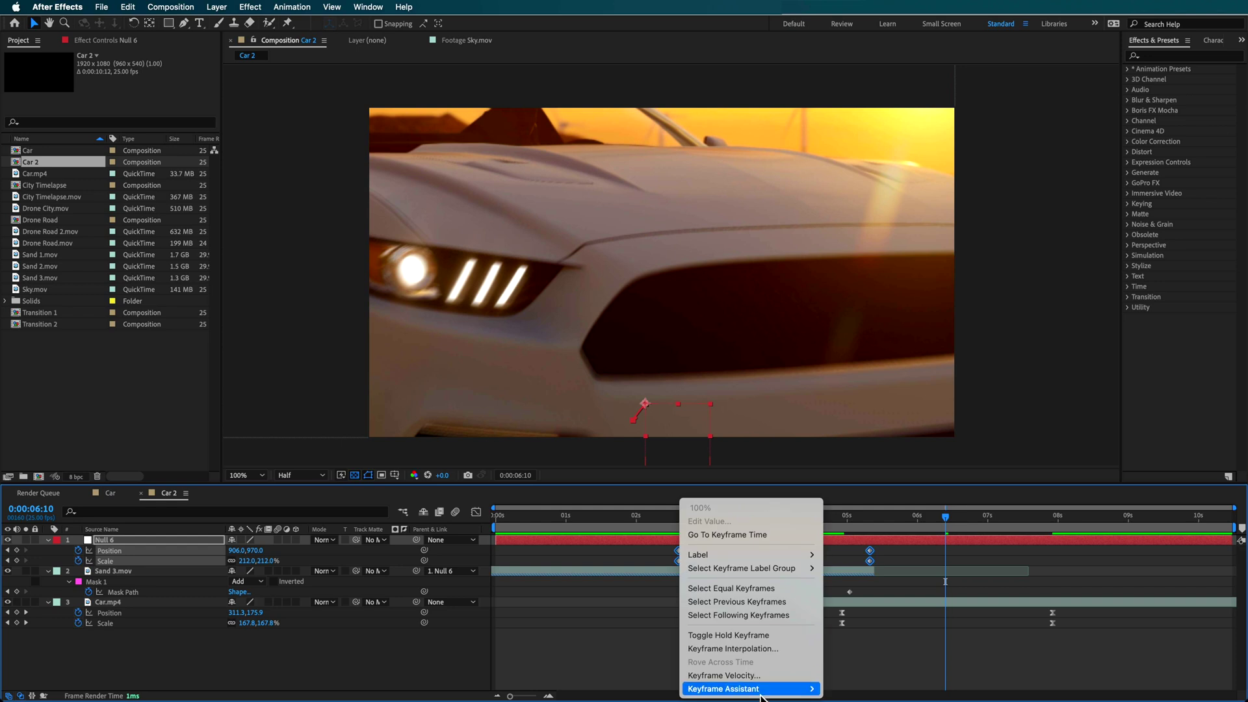
pyautogui.moveTo(806, 688)
pyautogui.click(860, 610)
# Preview the transition from 01:06, showing the sand layer's changed properties
pyautogui.click(583, 515)
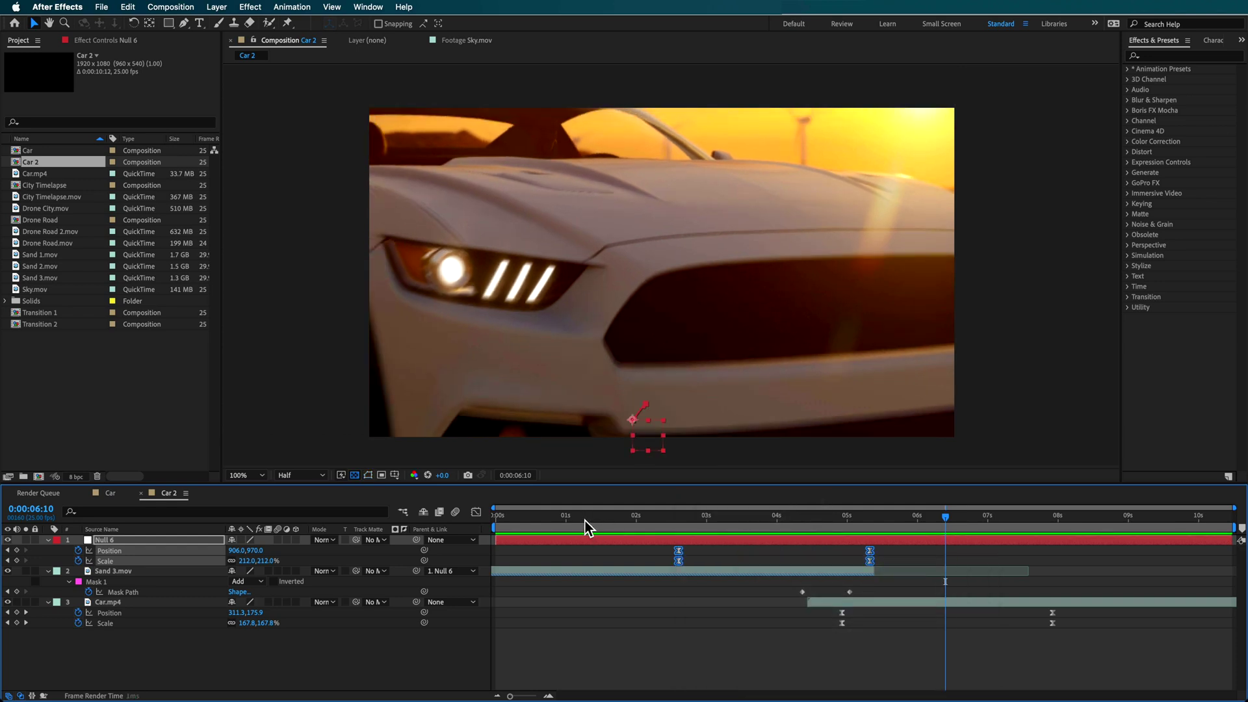
pyautogui.press('space')
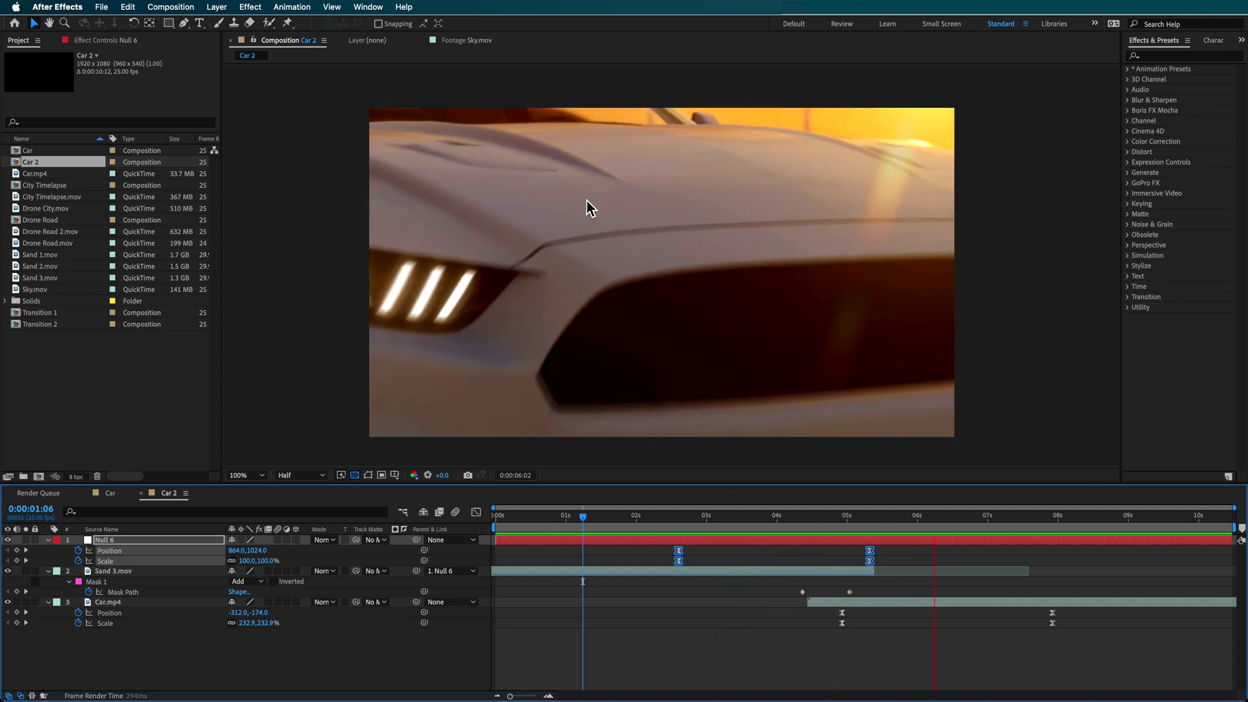
pyautogui.click(748, 570)
pyautogui.press('u')
pyautogui.press('u')
pyautogui.press('space')
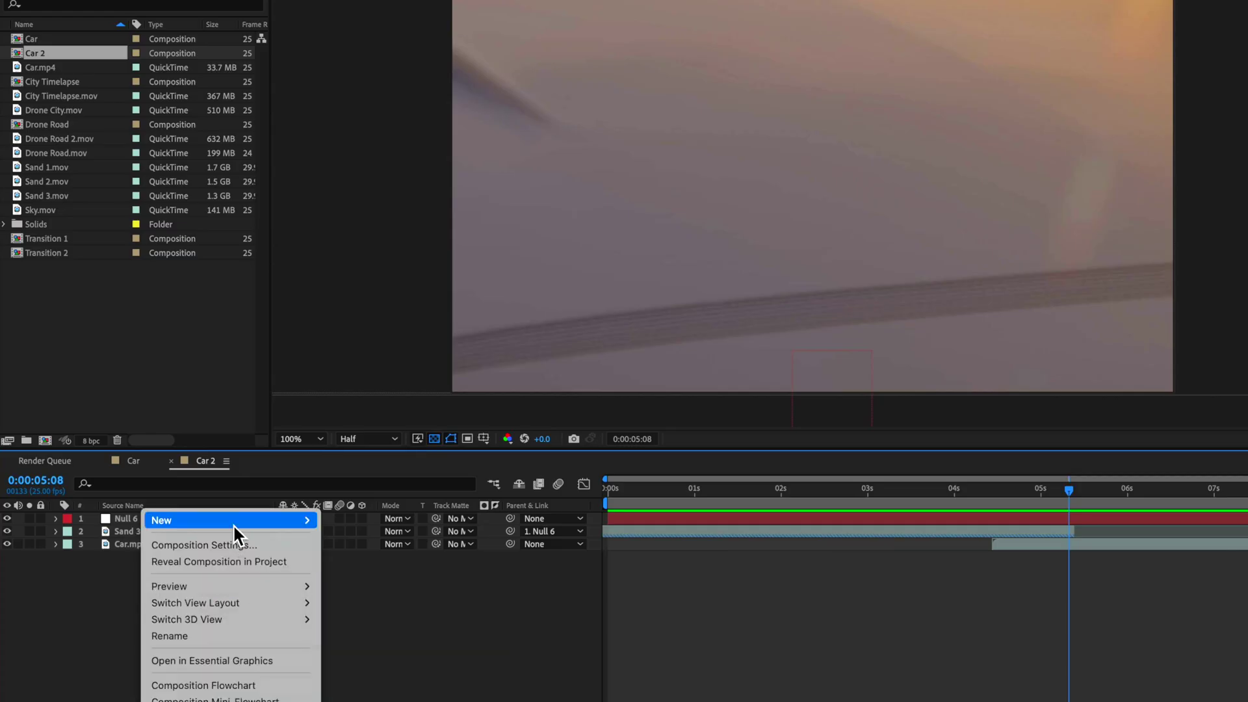
# Add an adjustment layer just above Car.mp4 and apply Lumetri Color to it
pyautogui.moveTo(233, 524)
pyautogui.click(361, 647)
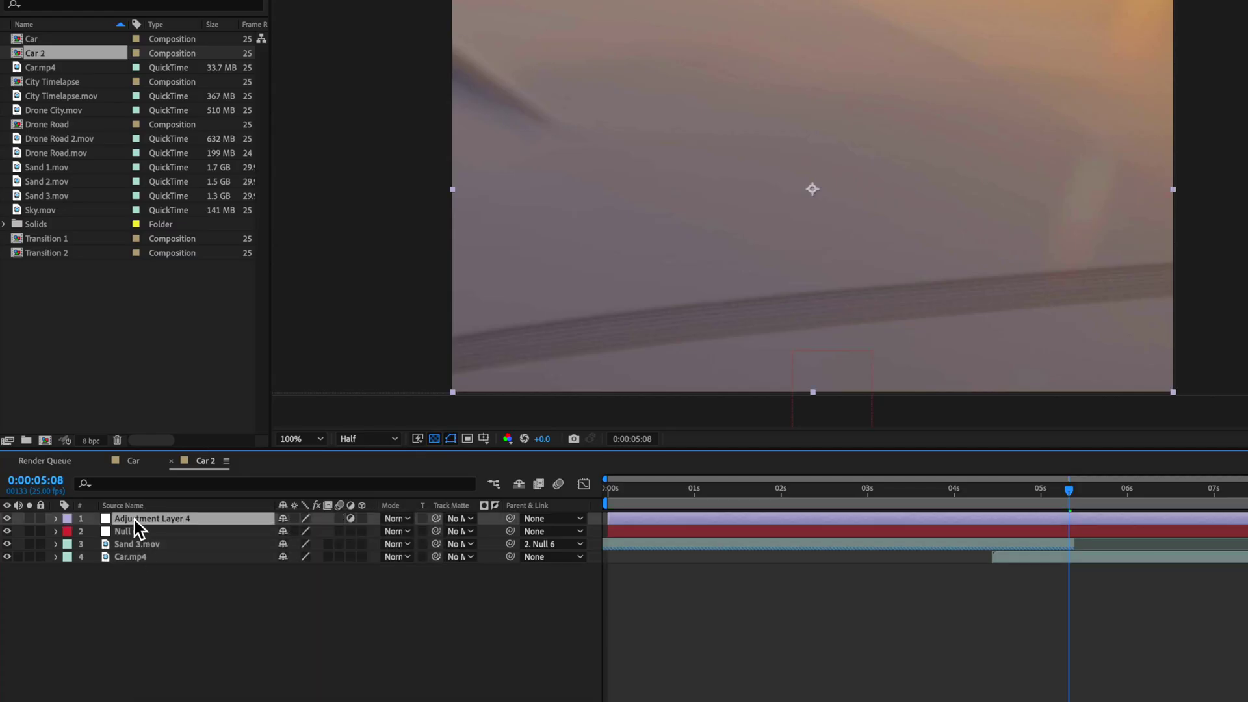
pyautogui.moveTo(135, 520); pyautogui.dragTo(134, 553)
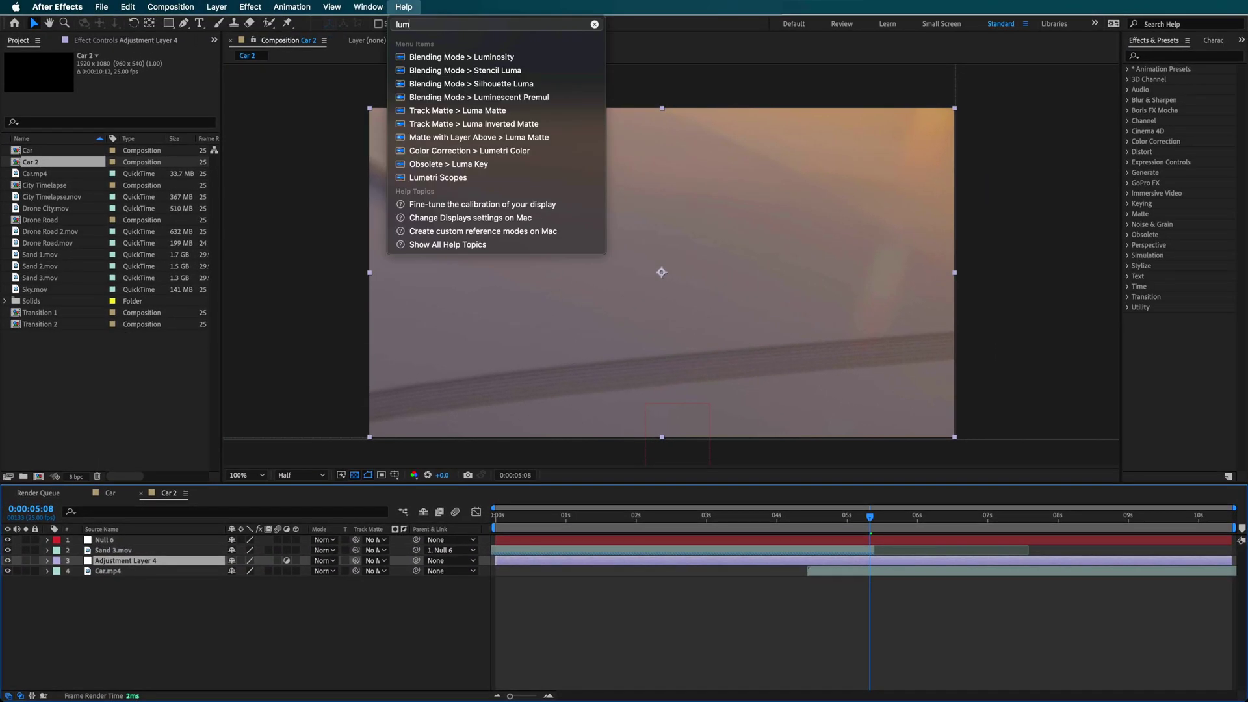
pyautogui.write('etri')
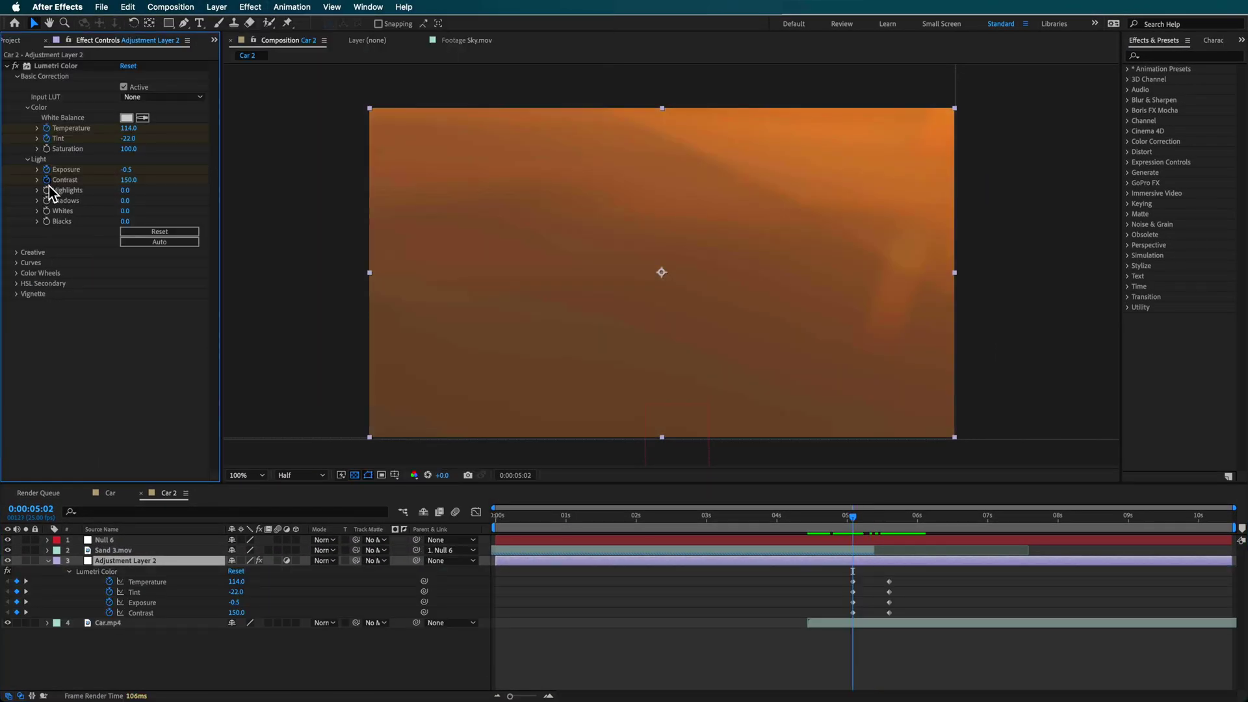
# Review the colour grade keyframes through 05:15, toggling Lumetri off and on to compare
pyautogui.moveTo(854, 517); pyautogui.dragTo(891, 520)
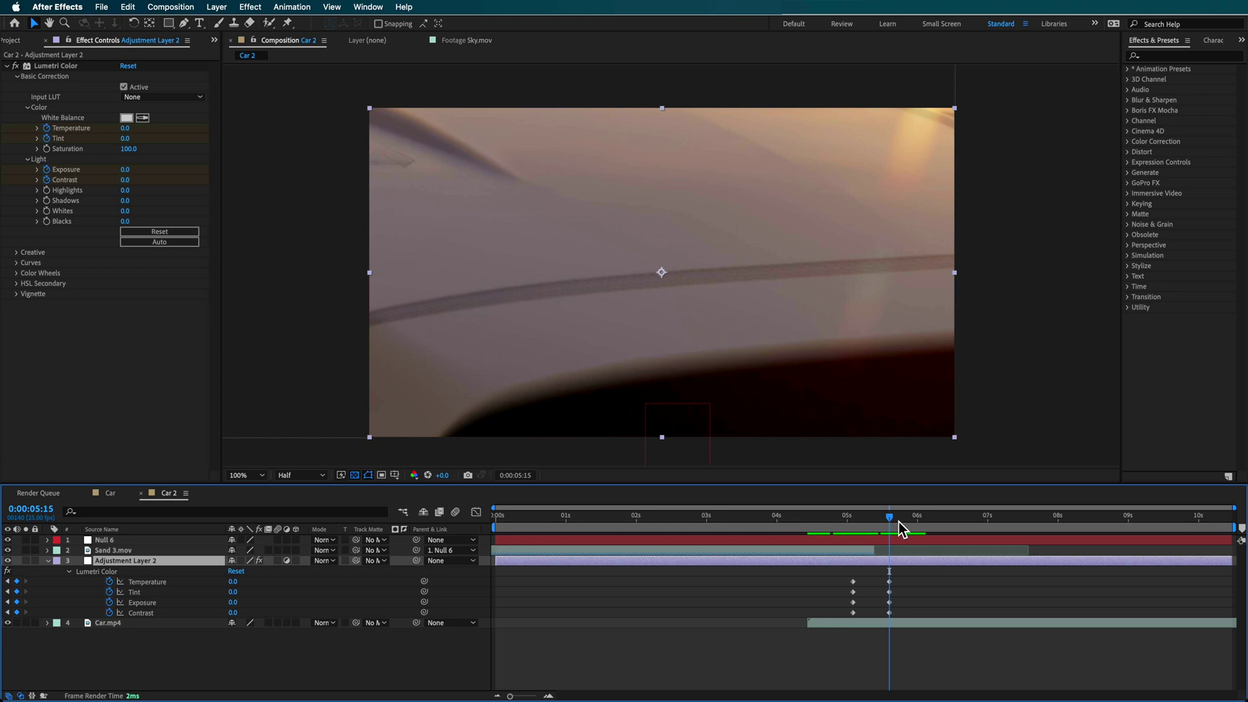
pyautogui.moveTo(902, 528); pyautogui.dragTo(859, 569)
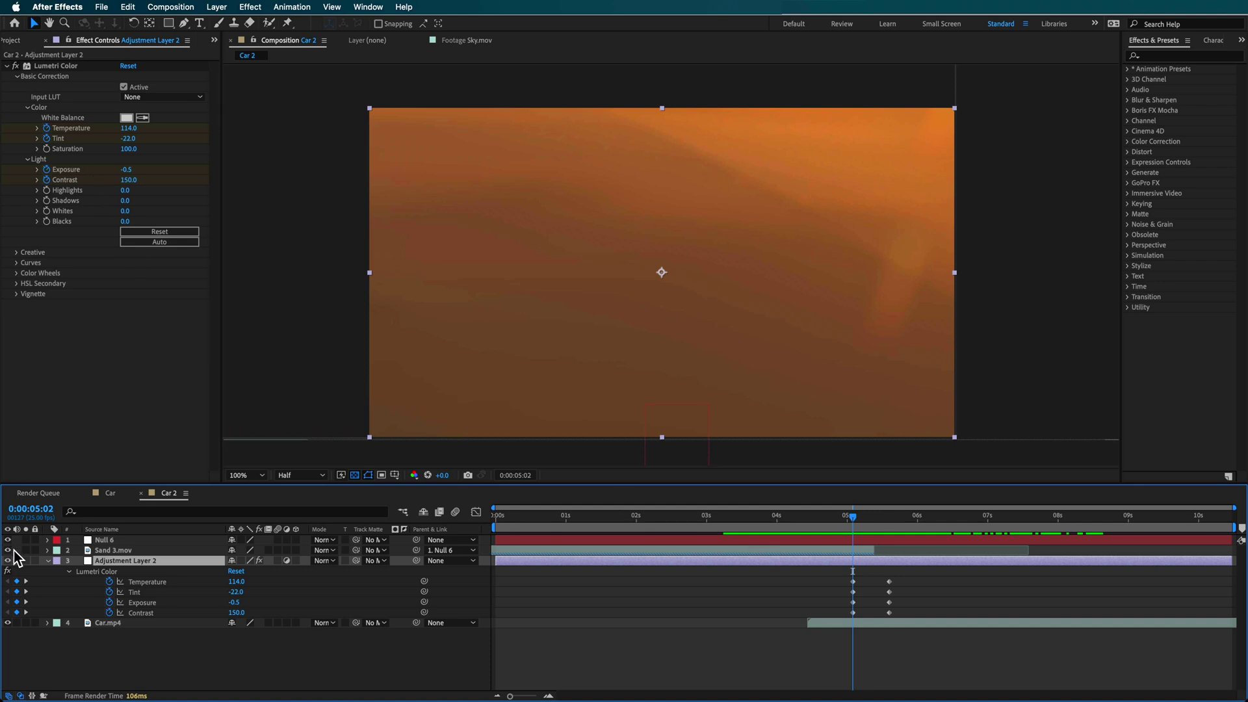
pyautogui.click(7, 571)
pyautogui.click(7, 571)
pyautogui.moveTo(863, 520); pyautogui.dragTo(822, 598)
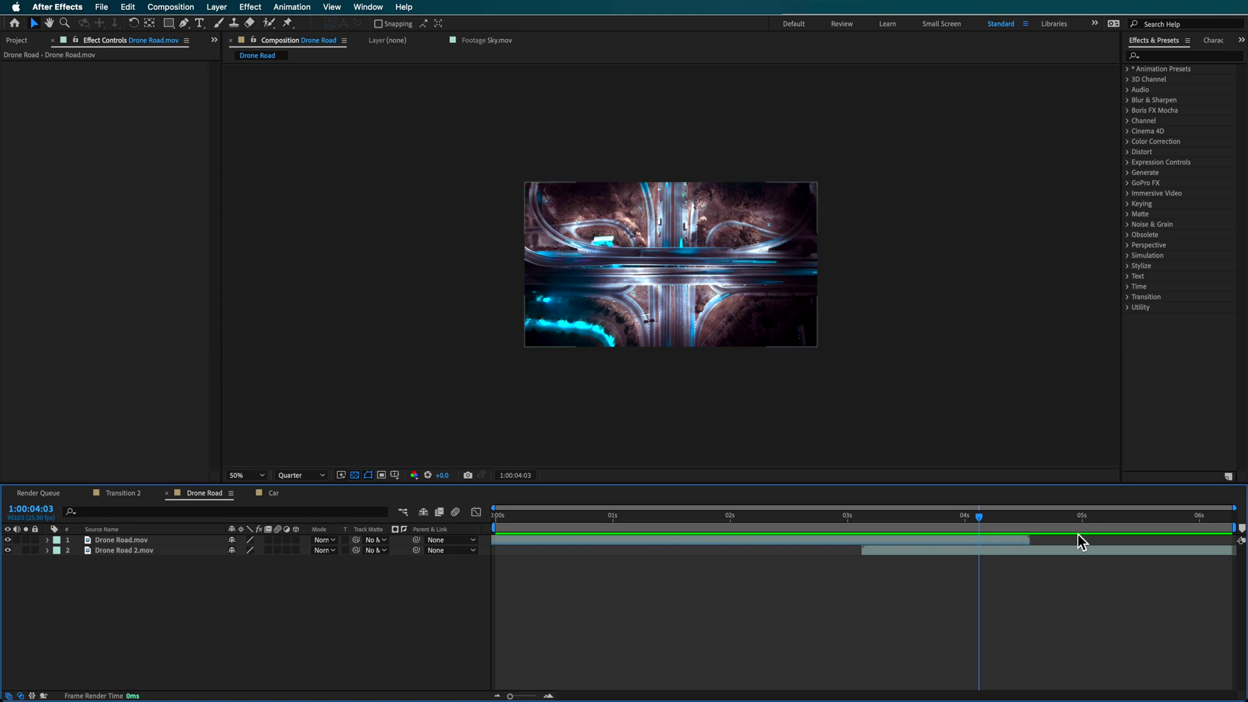
pyautogui.moveTo(1077, 534); pyautogui.dragTo(1027, 598)
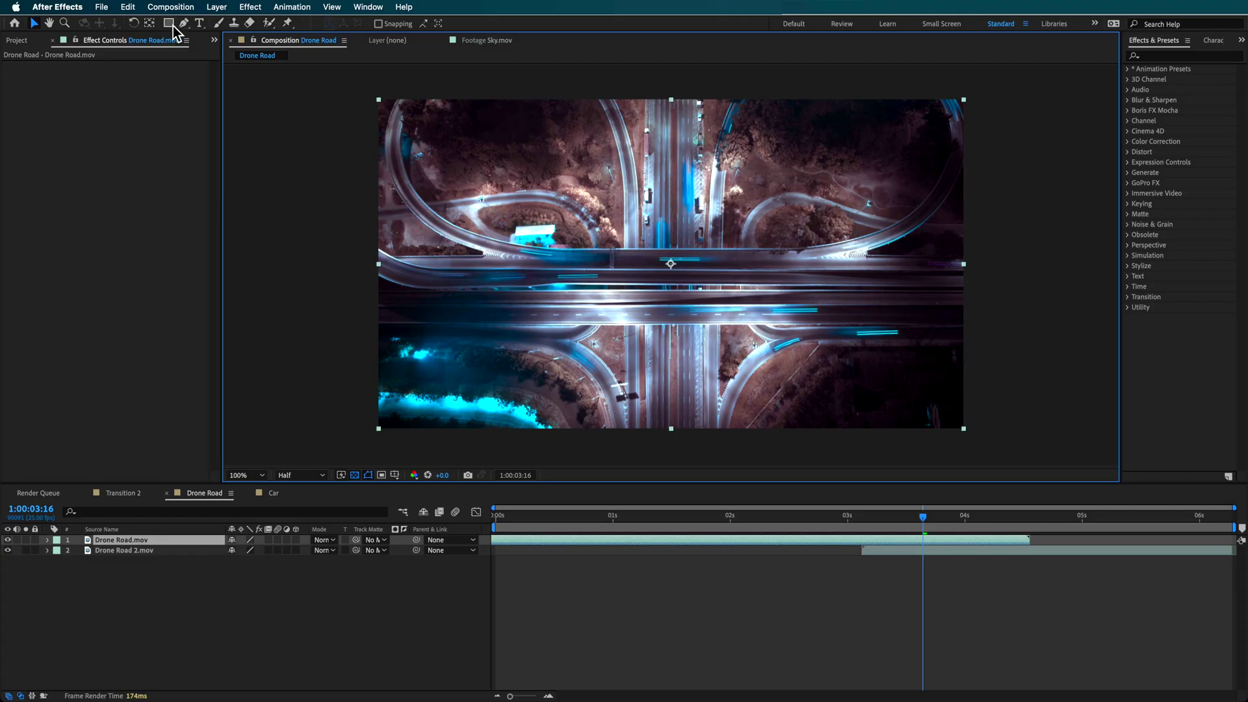
# Draw a closed four-point mask around the lower half of Drone Road.mov
pyautogui.click(184, 22)
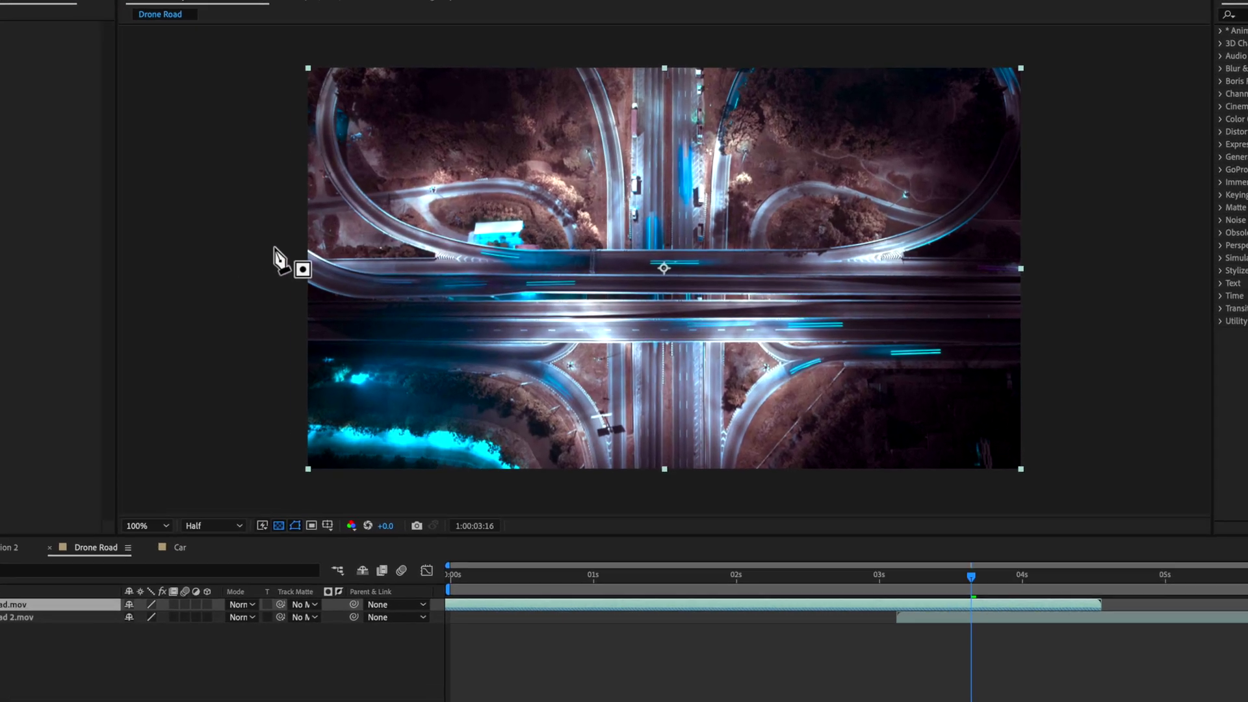
pyautogui.click(356, 277)
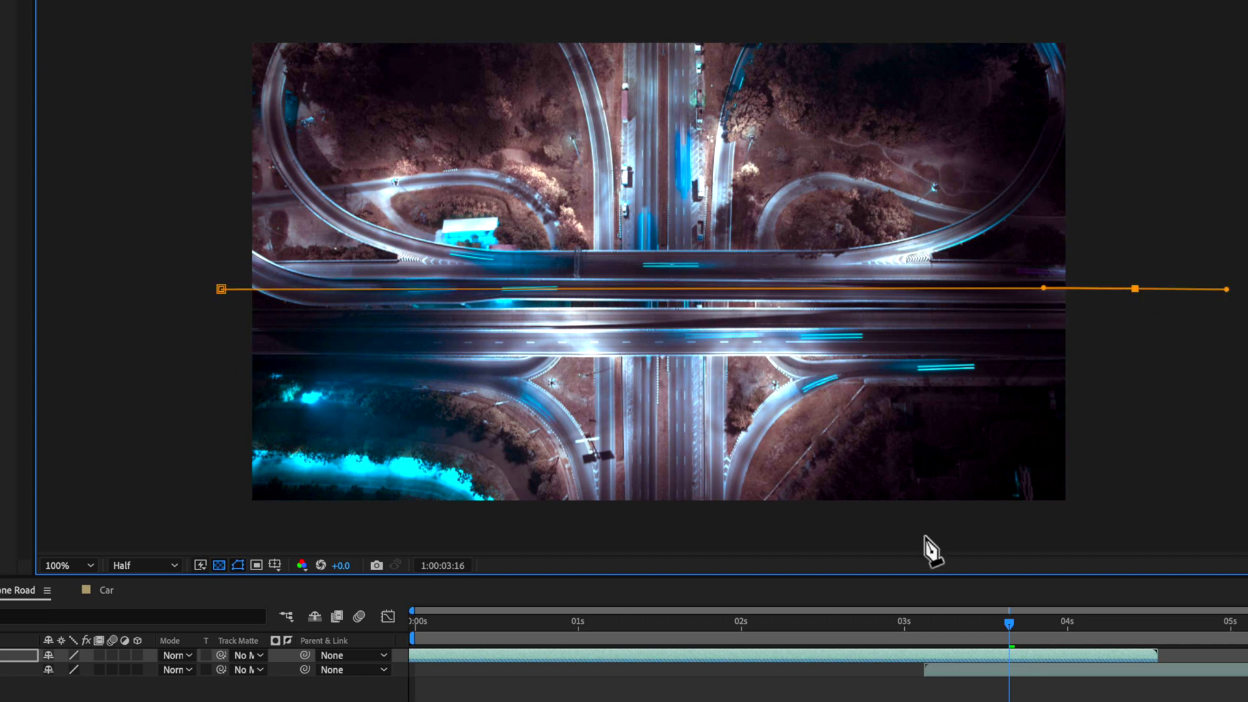
pyautogui.click(1133, 535)
pyautogui.click(199, 536)
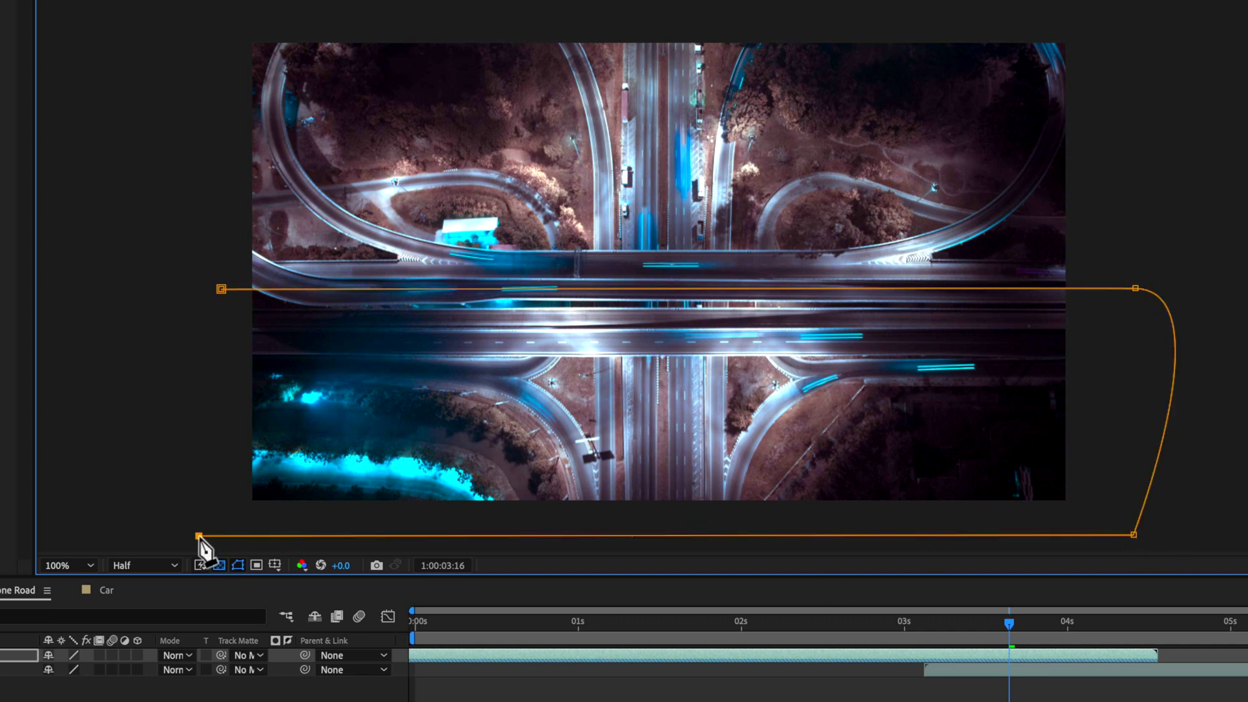
pyautogui.click(221, 290)
pyautogui.click(78, 537)
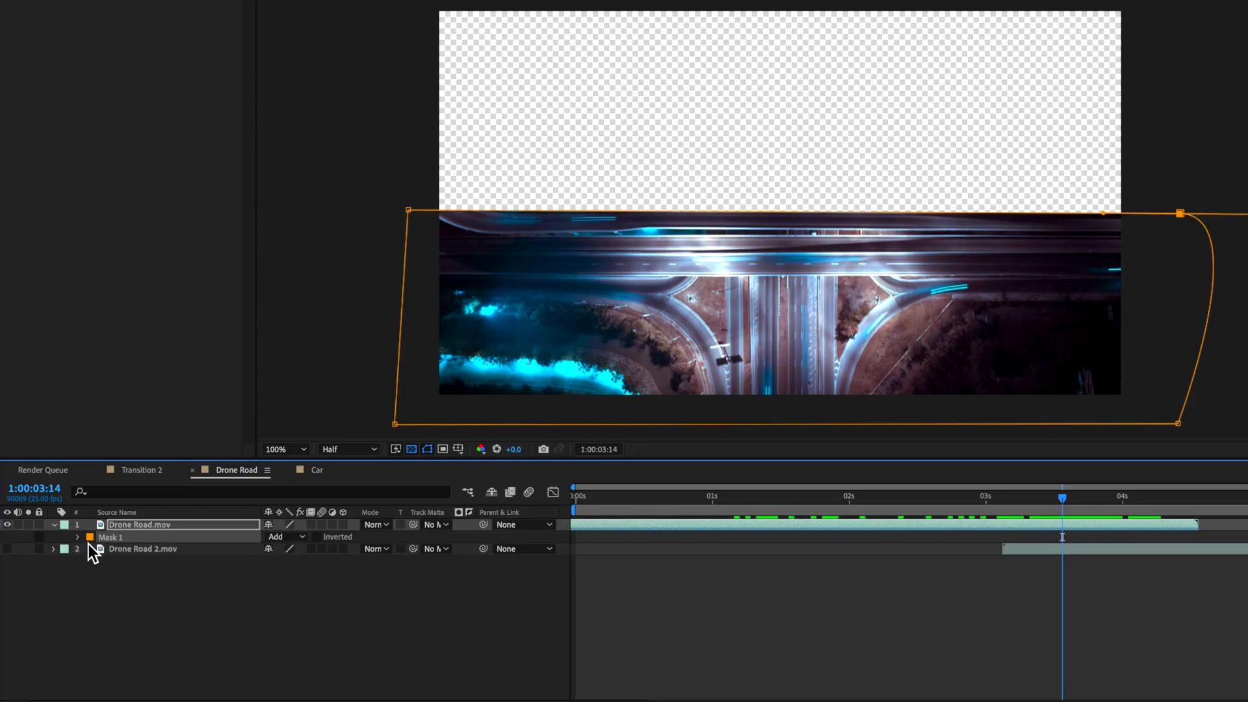
pyautogui.click(77, 537)
# Keyframe the Mask Path, lowering its edge at 2:14 and raising it about 65 px later
pyautogui.click(102, 550)
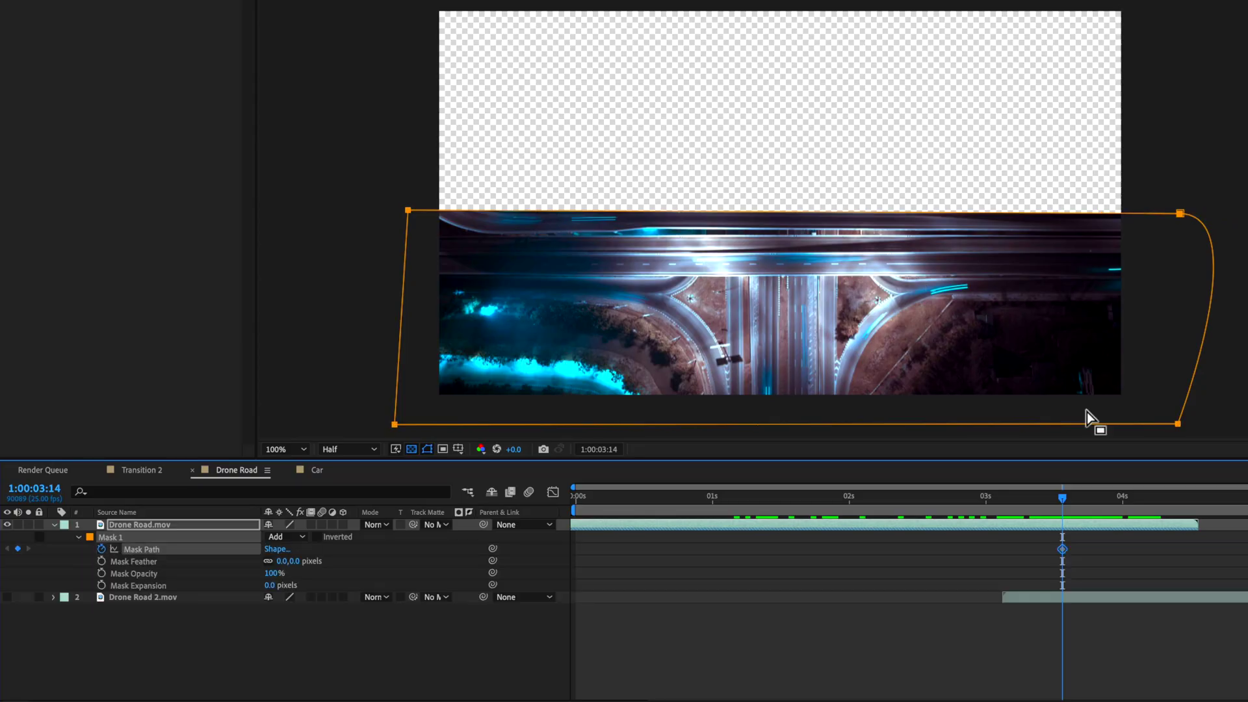
pyautogui.moveTo(1064, 499); pyautogui.dragTo(929, 504)
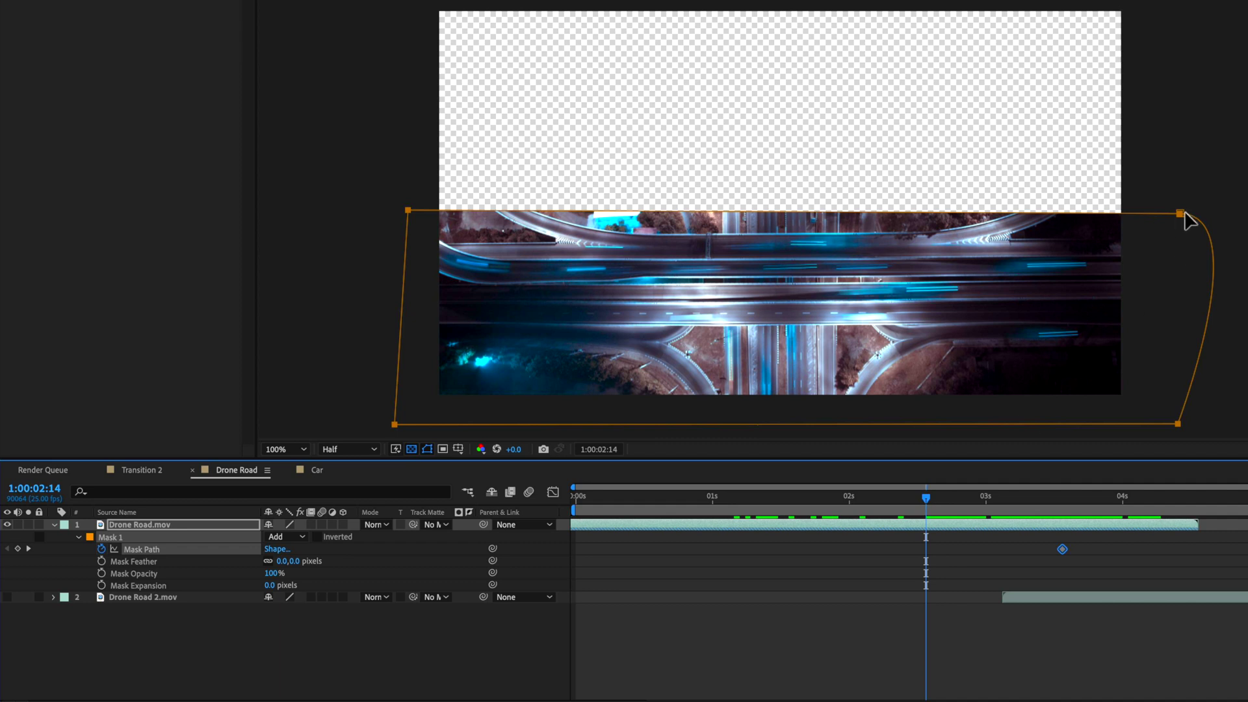
pyautogui.moveTo(1185, 213); pyautogui.dragTo(1185, 260)
pyautogui.moveTo(927, 499); pyautogui.dragTo(1183, 513)
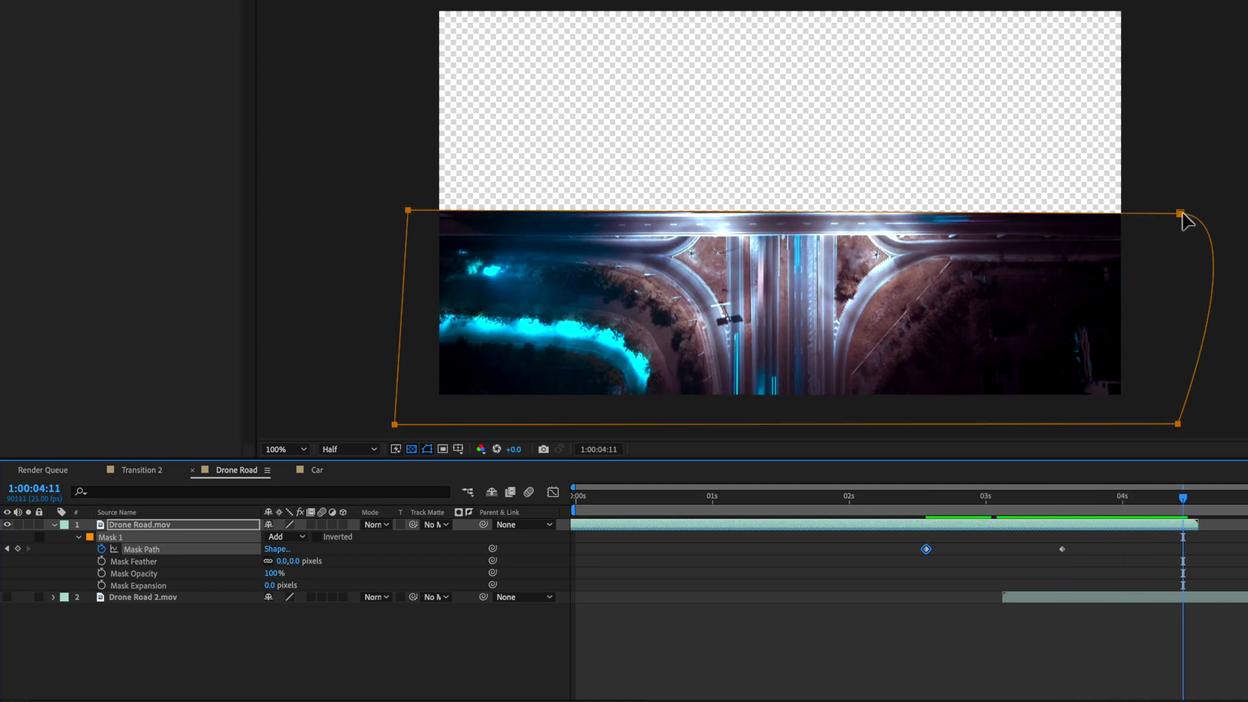
pyautogui.moveTo(1183, 215); pyautogui.dragTo(1180, 175)
pyautogui.moveTo(993, 505); pyautogui.dragTo(1096, 505)
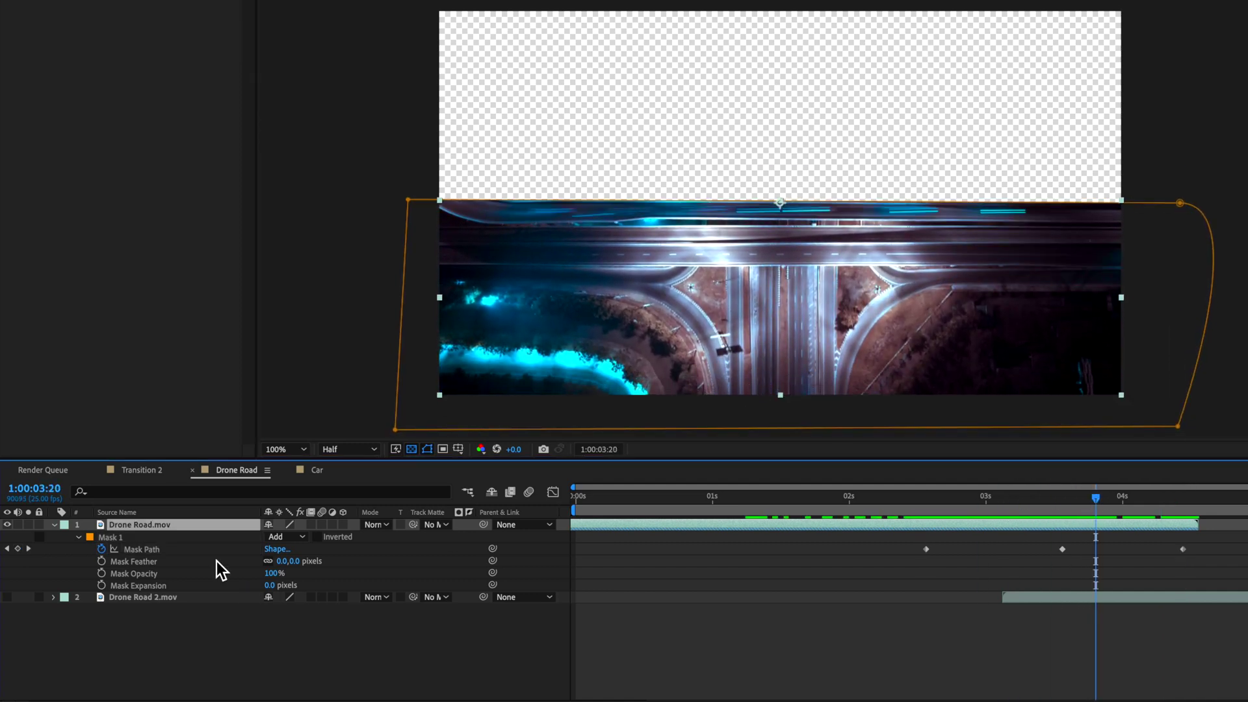
# Keyframe Position from 960,540 to 960,1162 so the lower half slides down, with Easy Ease
pyautogui.press('p')
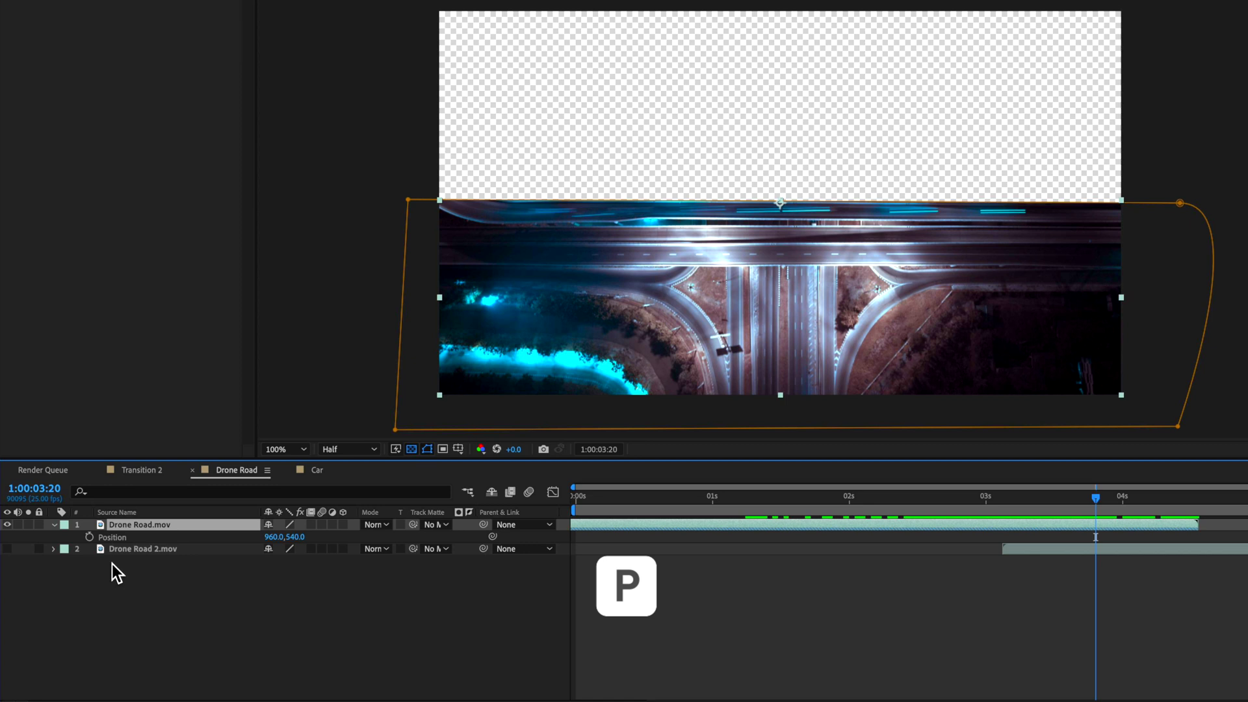
pyautogui.click(89, 537)
pyautogui.moveTo(1085, 505); pyautogui.dragTo(1168, 502)
pyautogui.moveTo(886, 266); pyautogui.dragTo(882, 486)
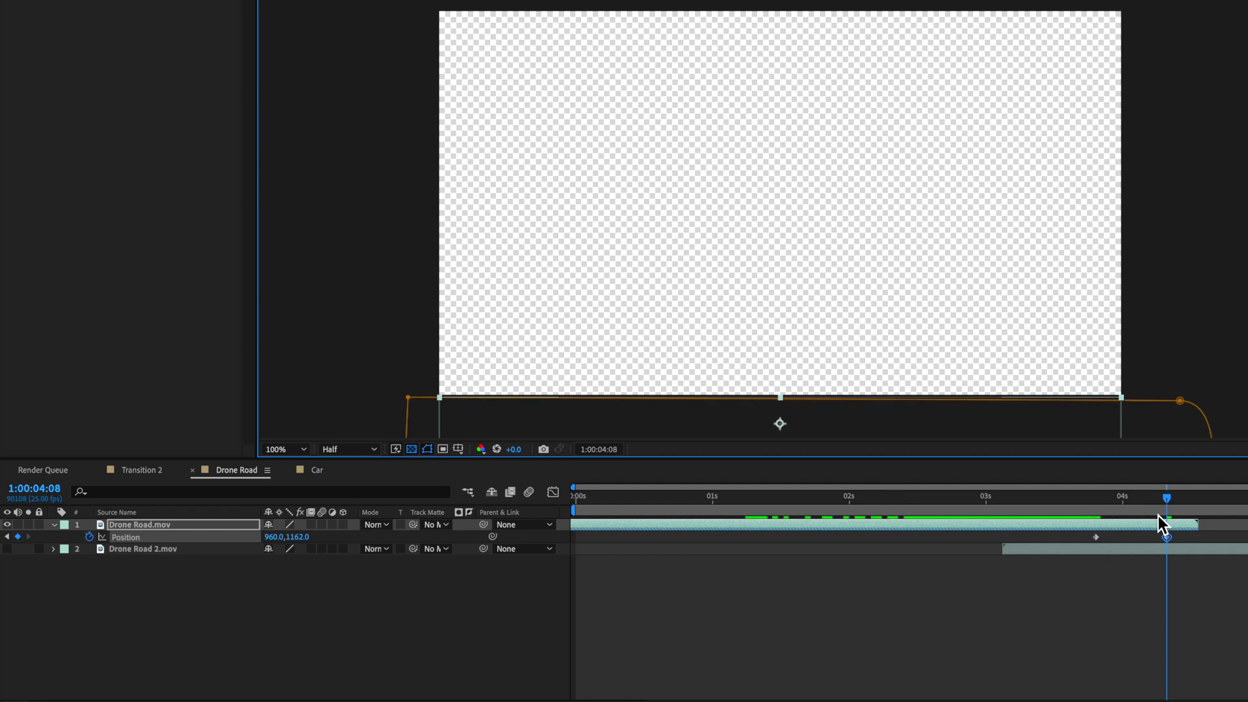
pyautogui.moveTo(1158, 513); pyautogui.dragTo(1213, 527)
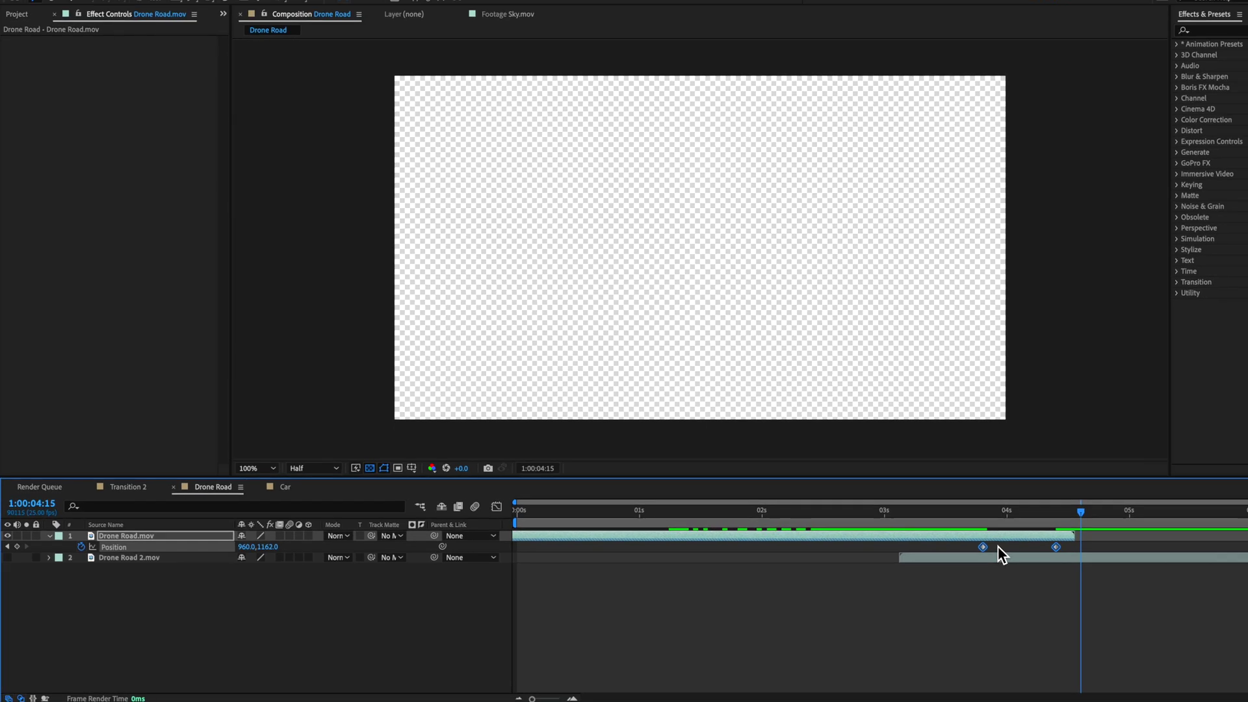
pyautogui.rightClick(1167, 537)
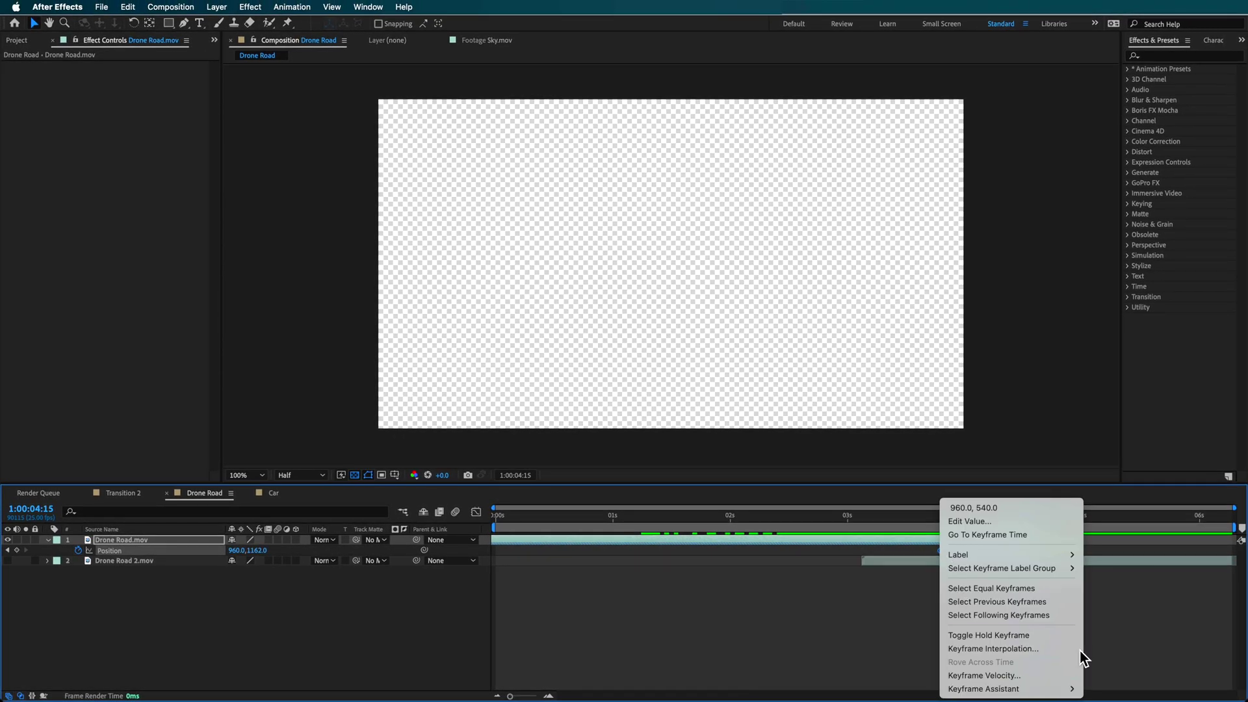
pyautogui.moveTo(981, 689)
pyautogui.click(836, 609)
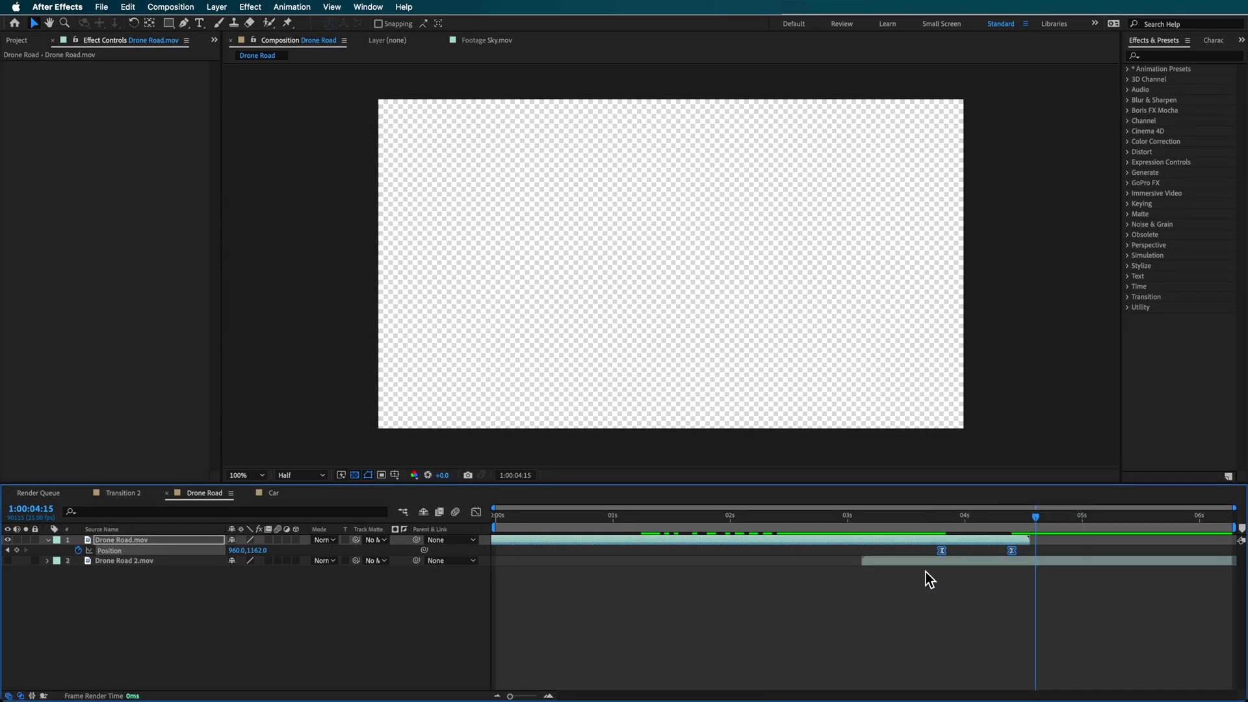
pyautogui.moveTo(916, 519); pyautogui.dragTo(875, 536)
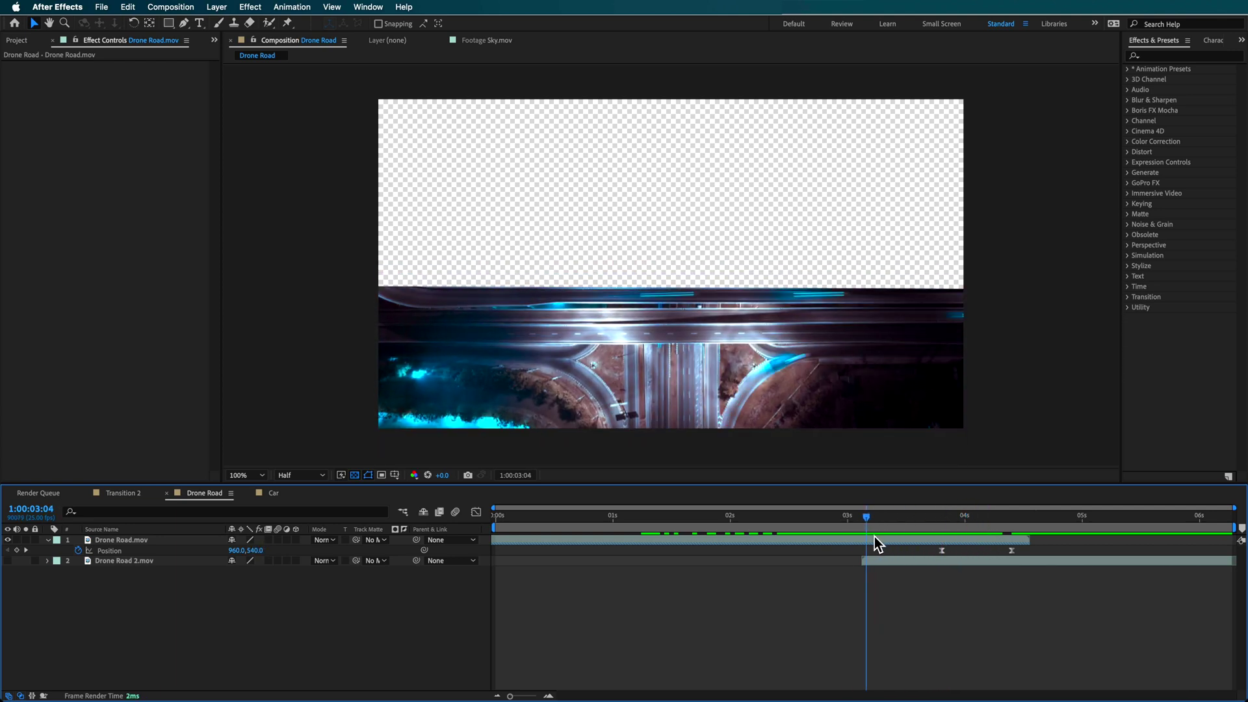
# Duplicate the masked Drone Road.mov layer at 03:12
pyautogui.click(875, 540)
pyautogui.press('pagedown')
pyautogui.press('pagedown')
pyautogui.press('pagedown')
pyautogui.press('pagedown')
pyautogui.press('pagedown')
pyautogui.press('pagedown')
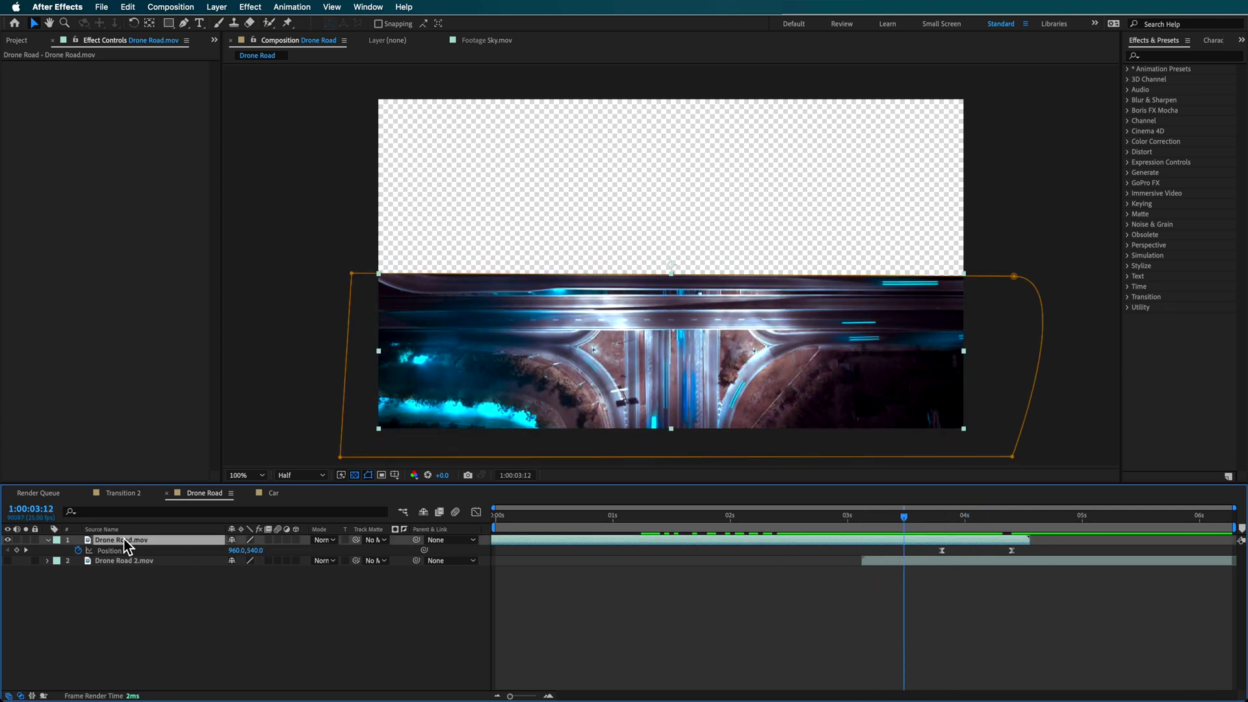
pyautogui.press('super+d')
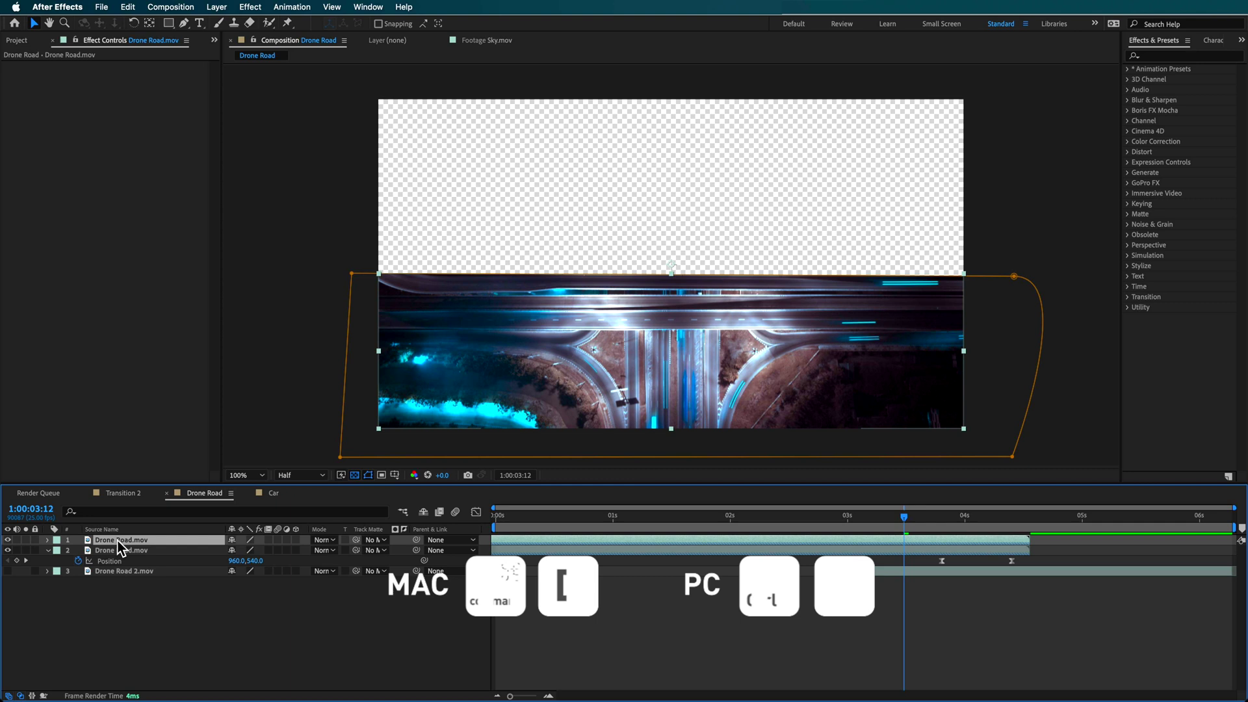
pyautogui.click(47, 540)
# Invert the duplicate's mask and move it to Position 960,62 at its second keyframe
pyautogui.click(58, 552)
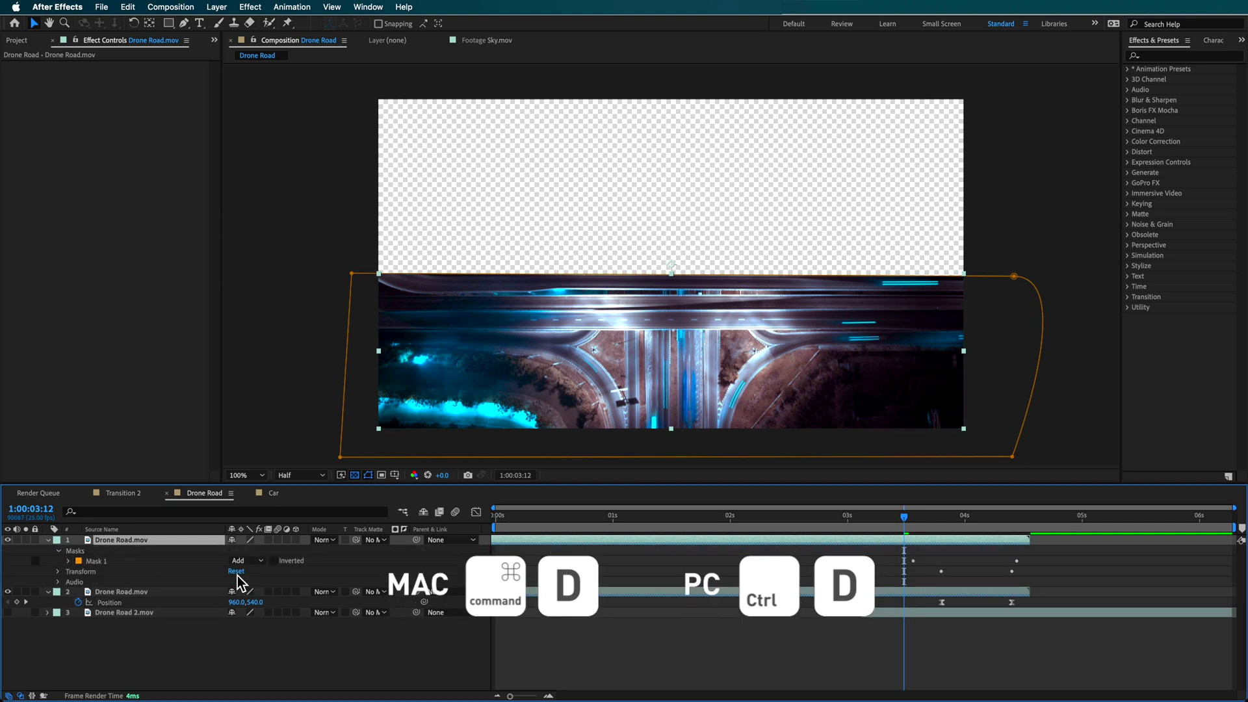
pyautogui.click(274, 561)
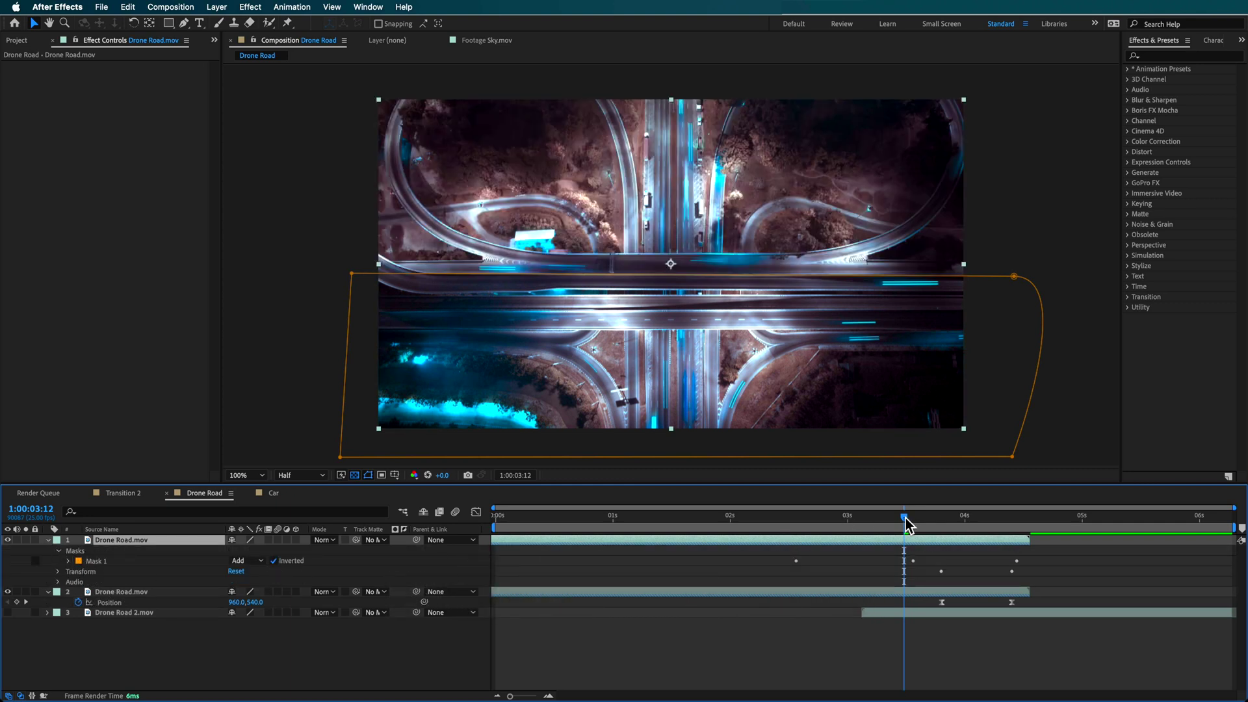
pyautogui.moveTo(906, 517); pyautogui.dragTo(949, 522)
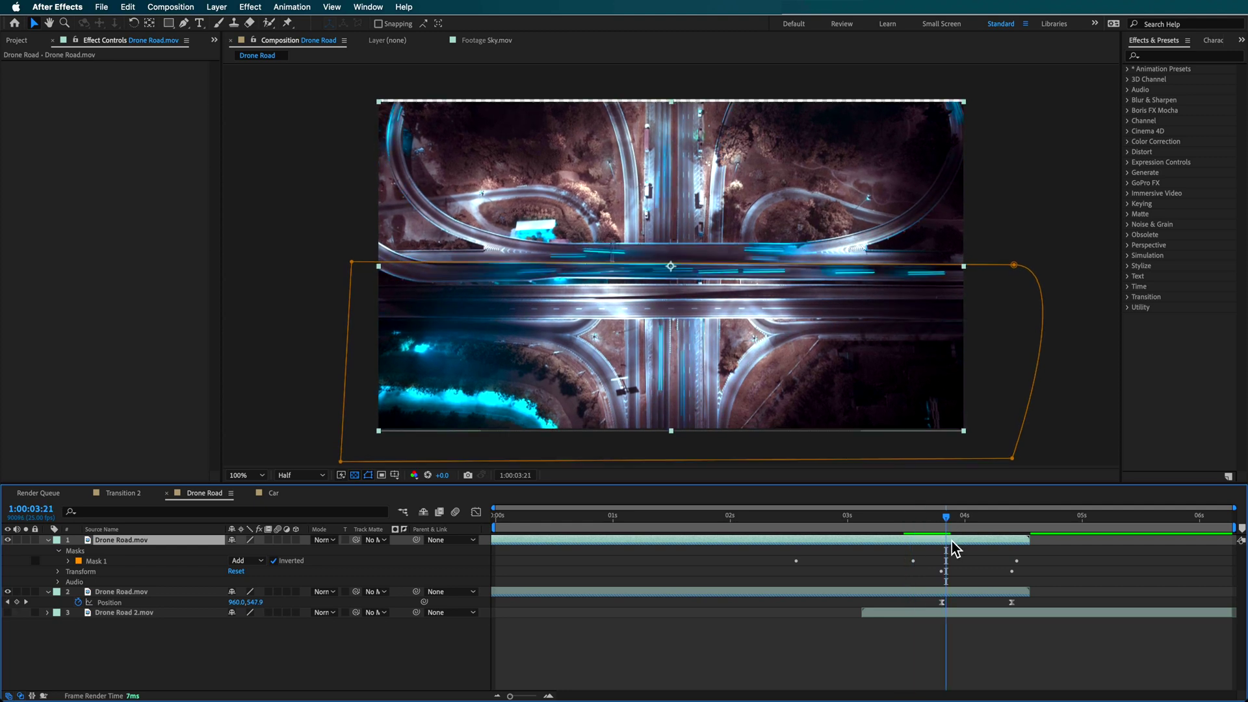
pyautogui.press('p')
pyautogui.click(941, 518)
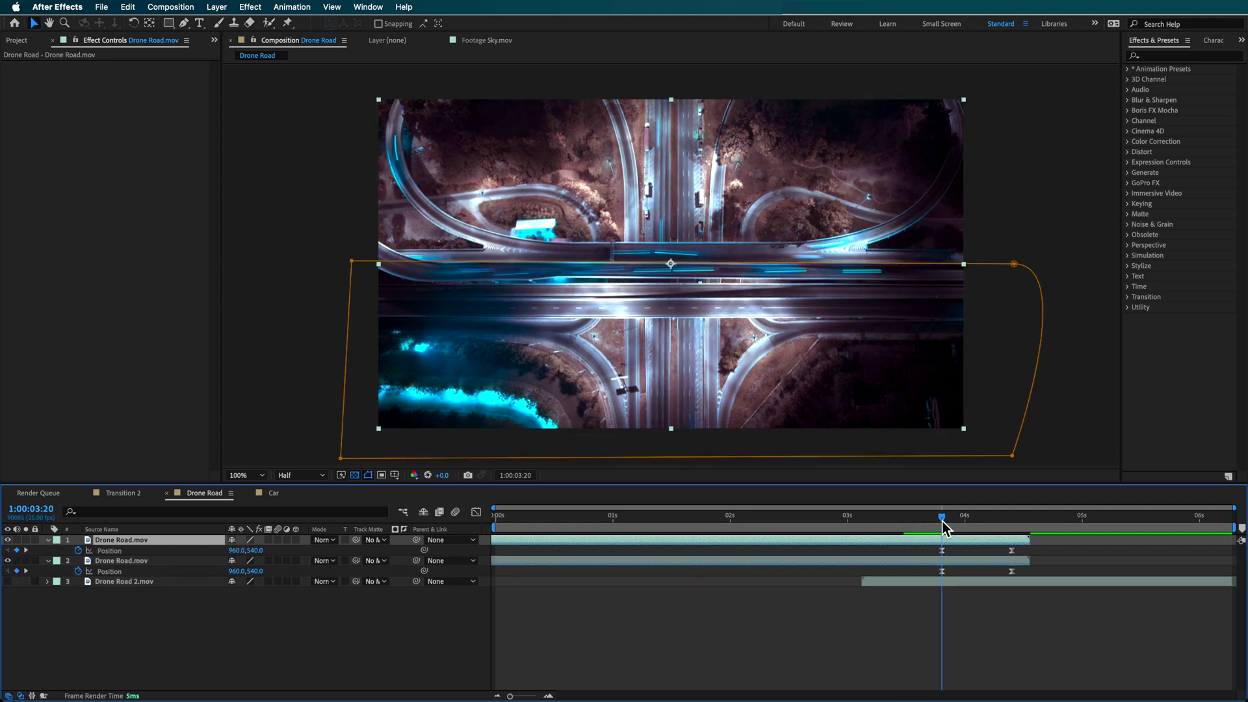
pyautogui.moveTo(942, 520); pyautogui.dragTo(1009, 528)
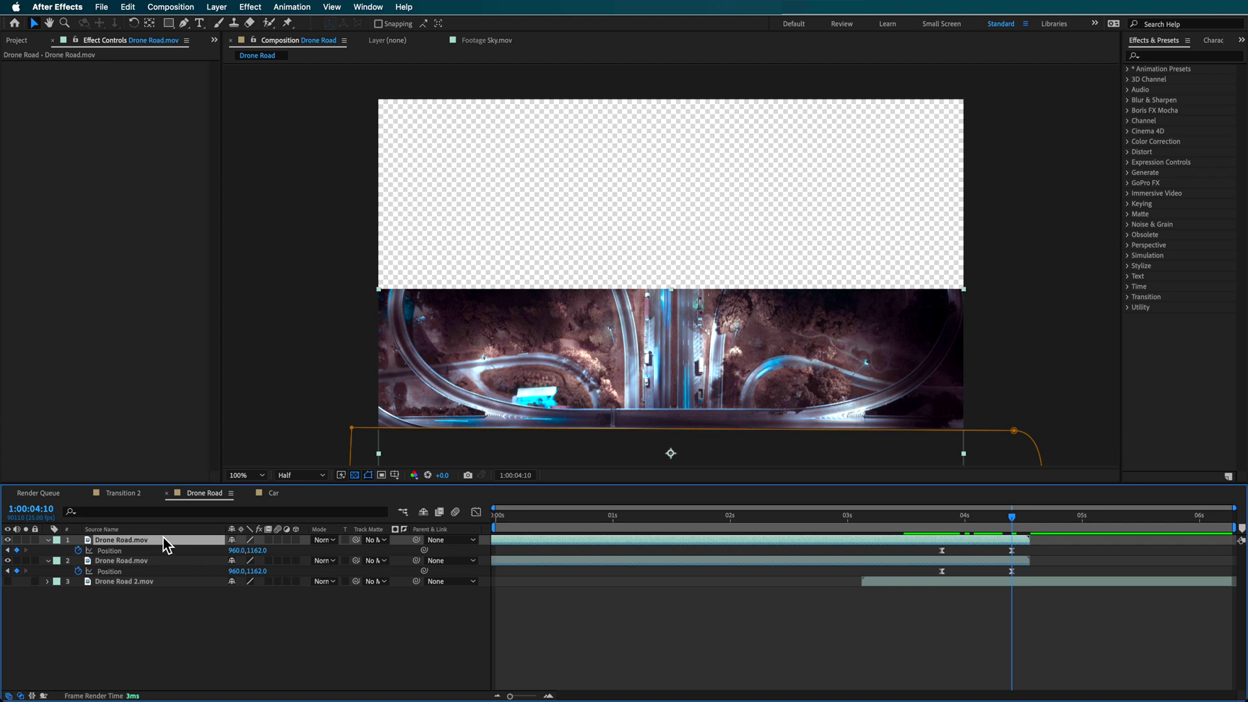
pyautogui.moveTo(649, 450); pyautogui.dragTo(637, 117)
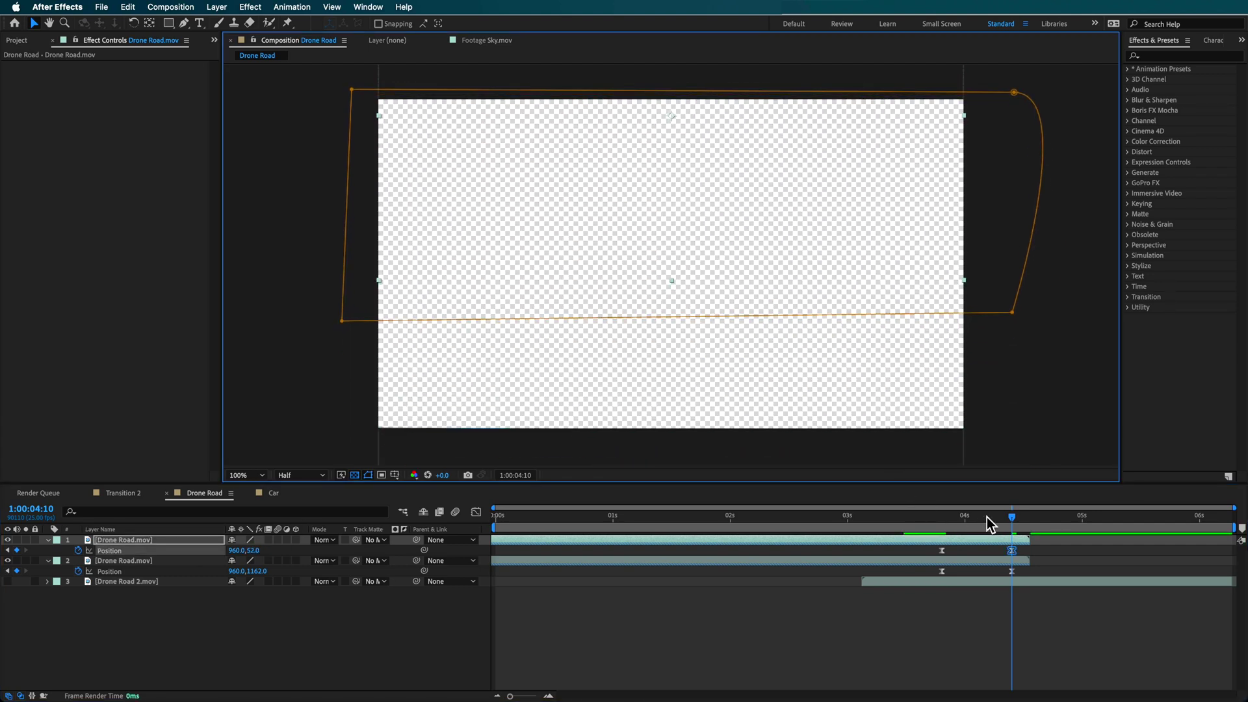
pyautogui.moveTo(987, 517); pyautogui.dragTo(913, 544)
pyautogui.click(678, 596)
# Duplicate the second Drone Road.mov layer and move the copy to the bottom of the stack
pyautogui.click(551, 525)
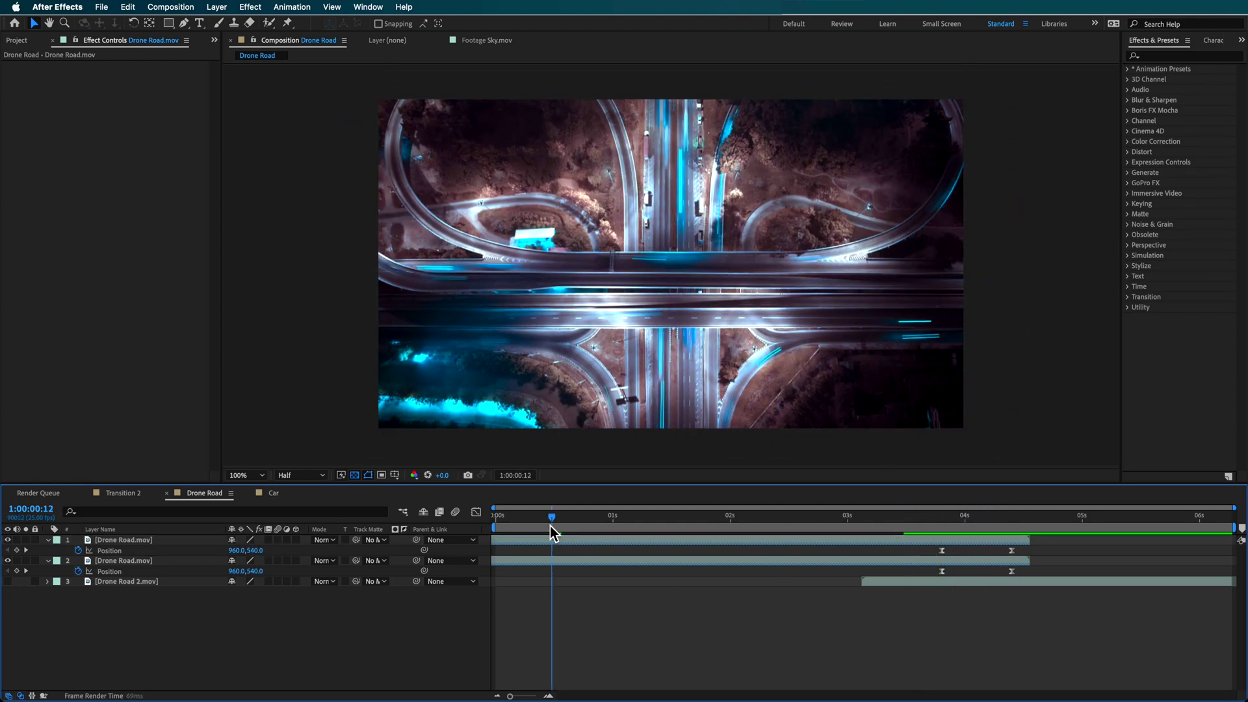
pyautogui.moveTo(550, 525); pyautogui.dragTo(576, 532)
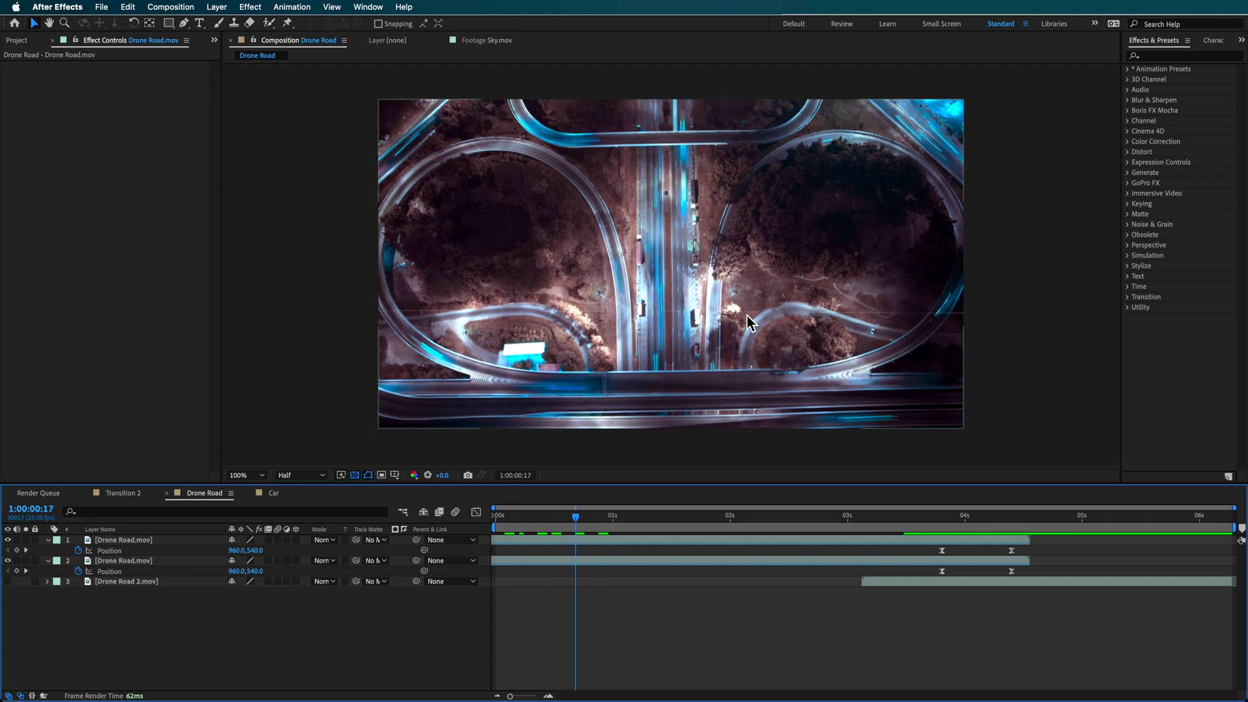
pyautogui.click(133, 560)
pyautogui.hotkey('ctrl', 'd')
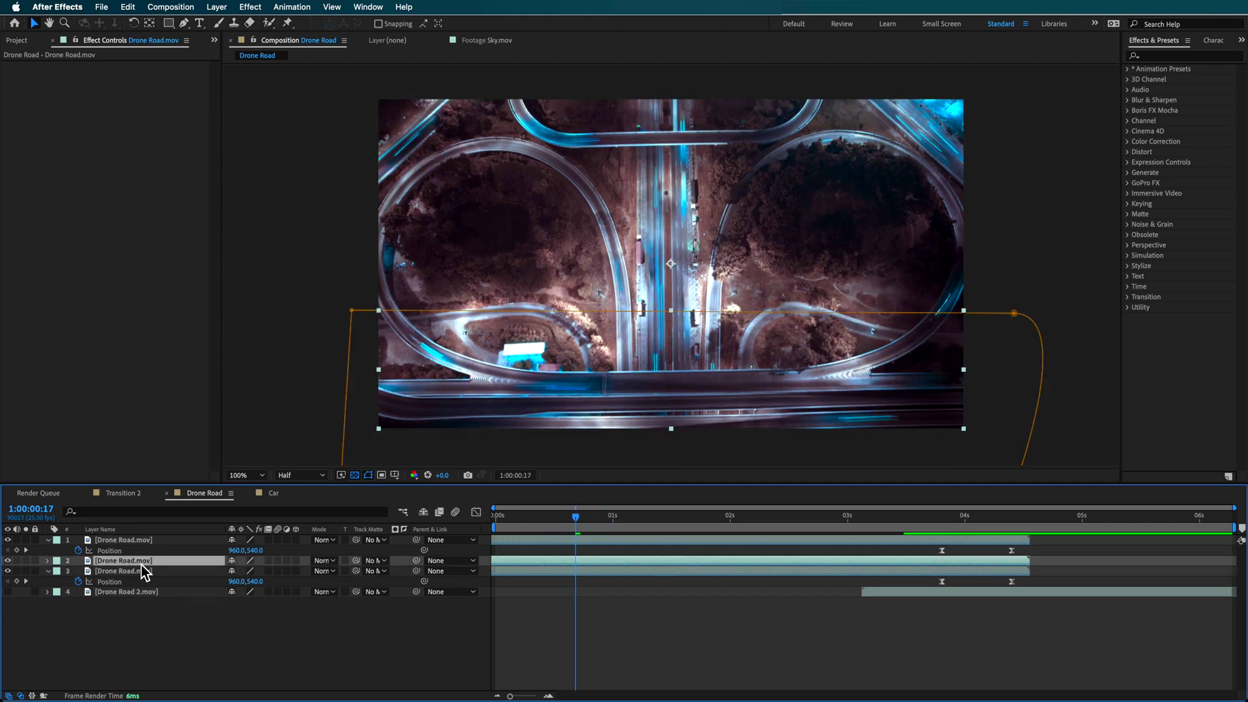
pyautogui.moveTo(121, 563); pyautogui.dragTo(115, 642)
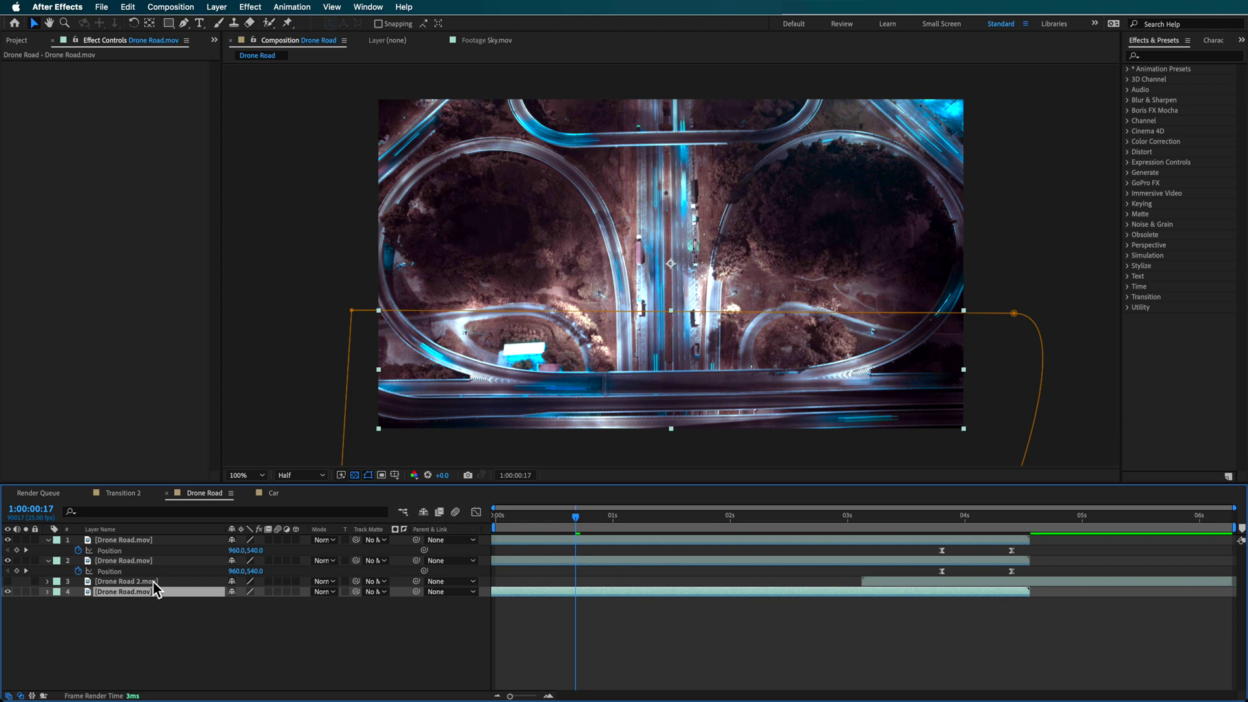
# Delete Mask 1 from the bottom copy so it shows the full frame
pyautogui.press('m')
pyautogui.click(109, 603)
pyautogui.press('Delete')
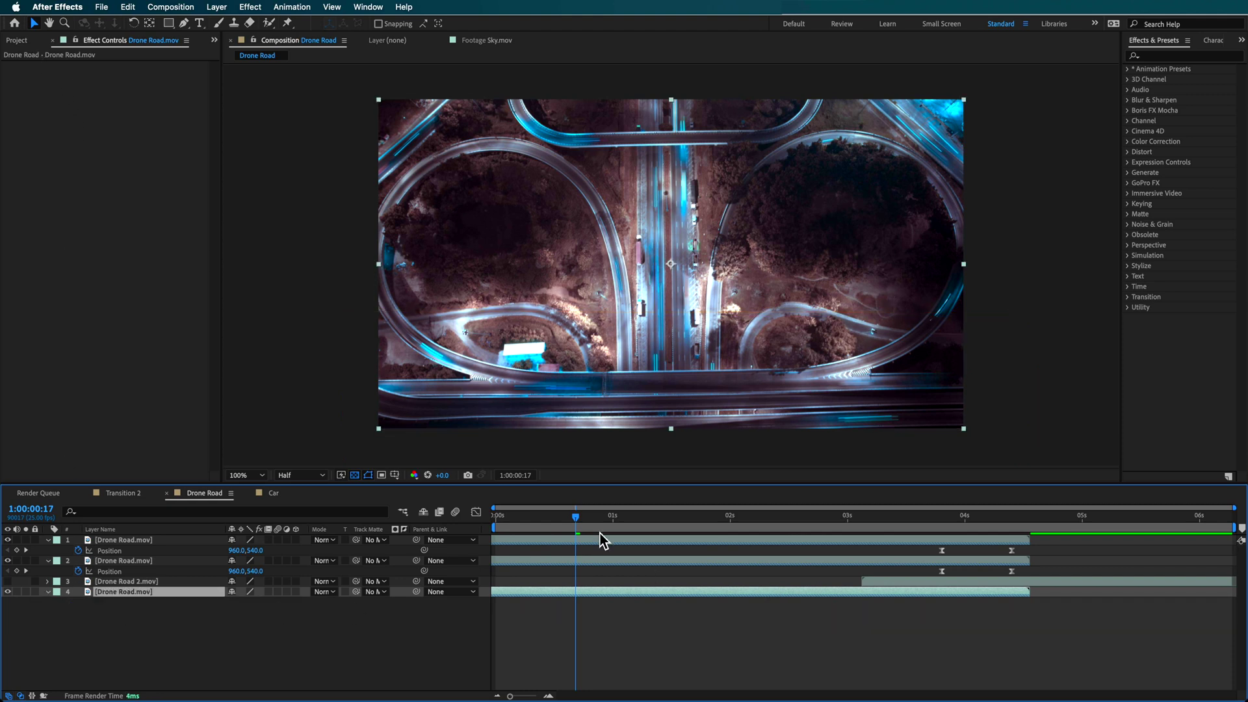
pyautogui.moveTo(651, 520); pyautogui.dragTo(923, 534)
pyautogui.click(799, 659)
pyautogui.press('u')
# Make Drone Road 2.mov visible and preview the transition into the next shot
pyautogui.click(933, 562)
pyautogui.click(8, 561)
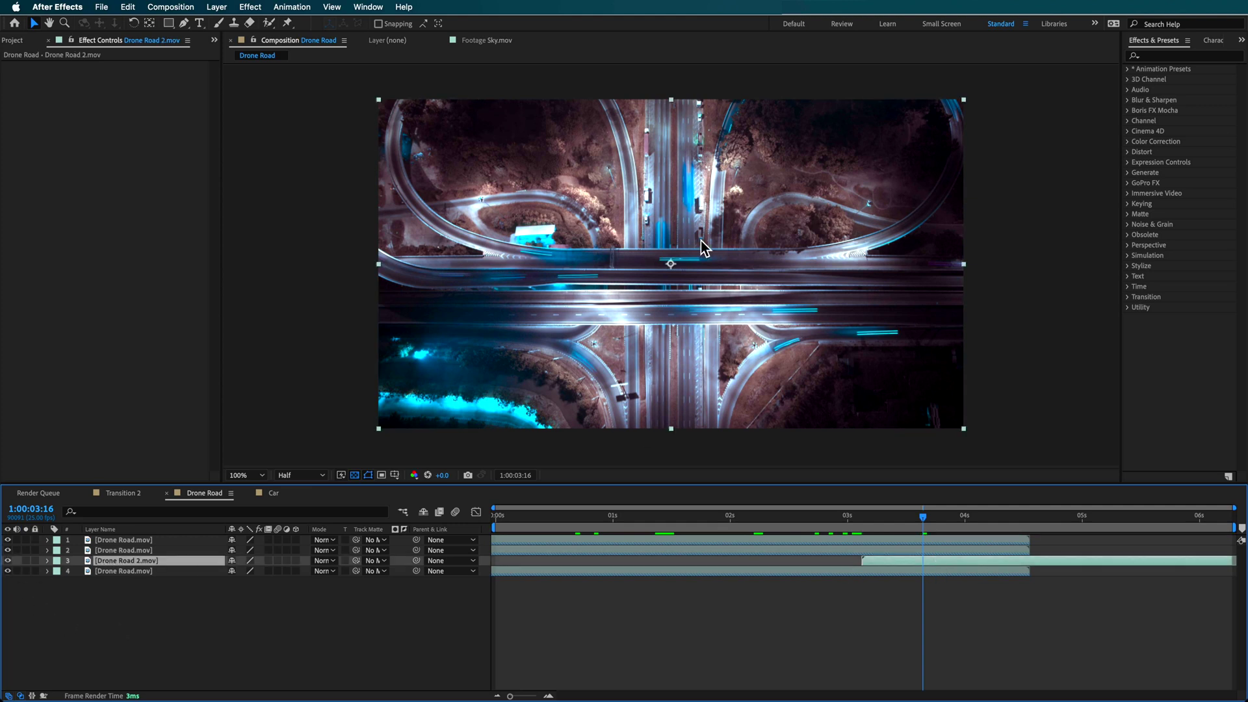
pyautogui.moveTo(934, 517); pyautogui.dragTo(954, 545)
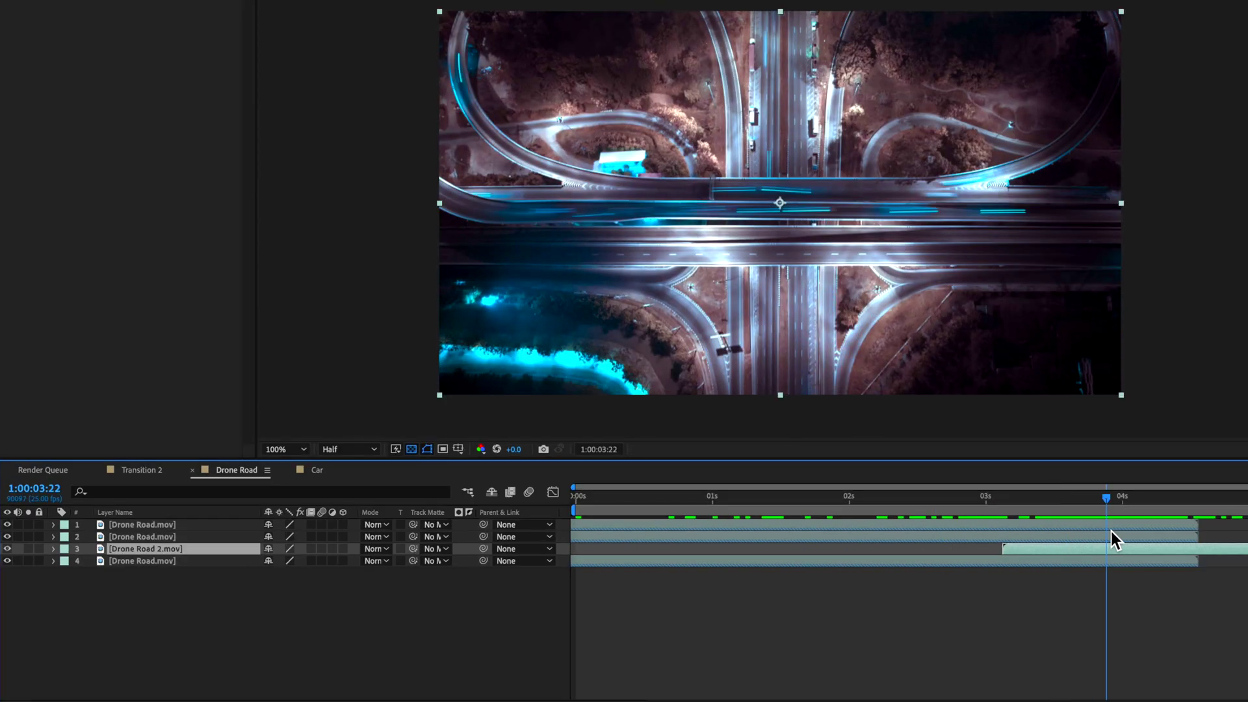
pyautogui.moveTo(1111, 531); pyautogui.dragTo(1117, 532)
# Add a null object, Null 5, at the top and parent all four footage layers to it
pyautogui.rightClick(294, 585)
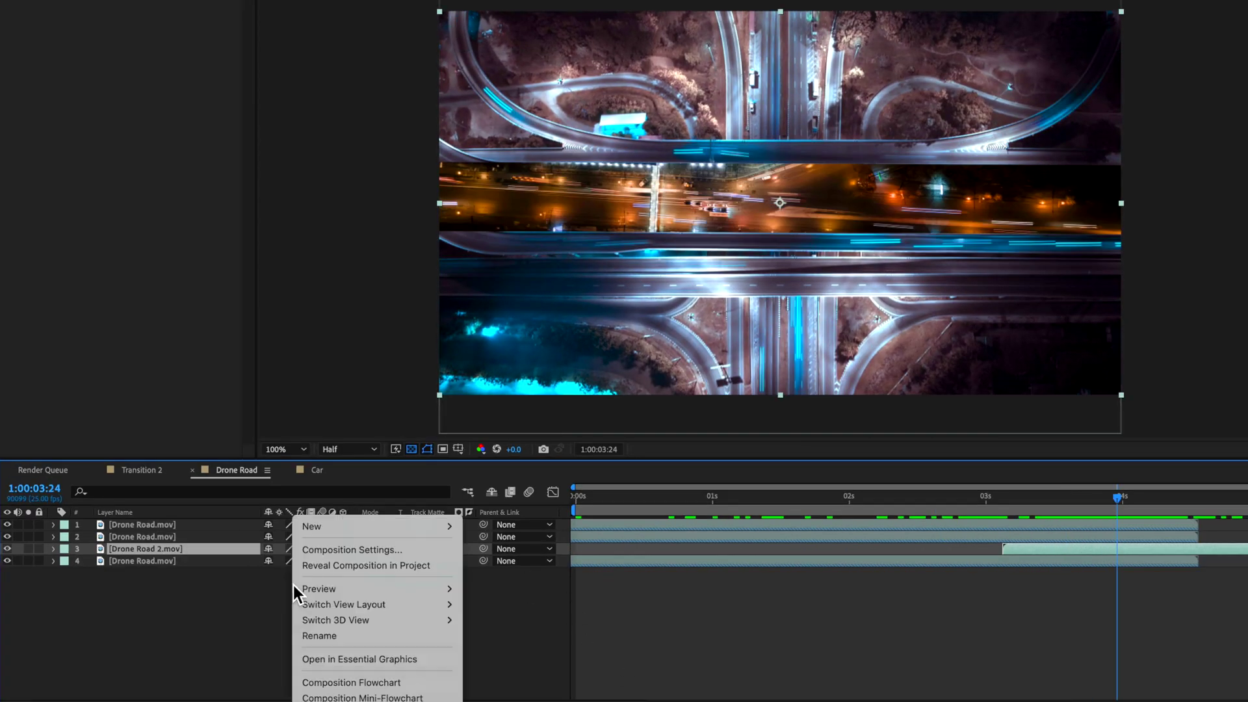
pyautogui.moveTo(322, 528)
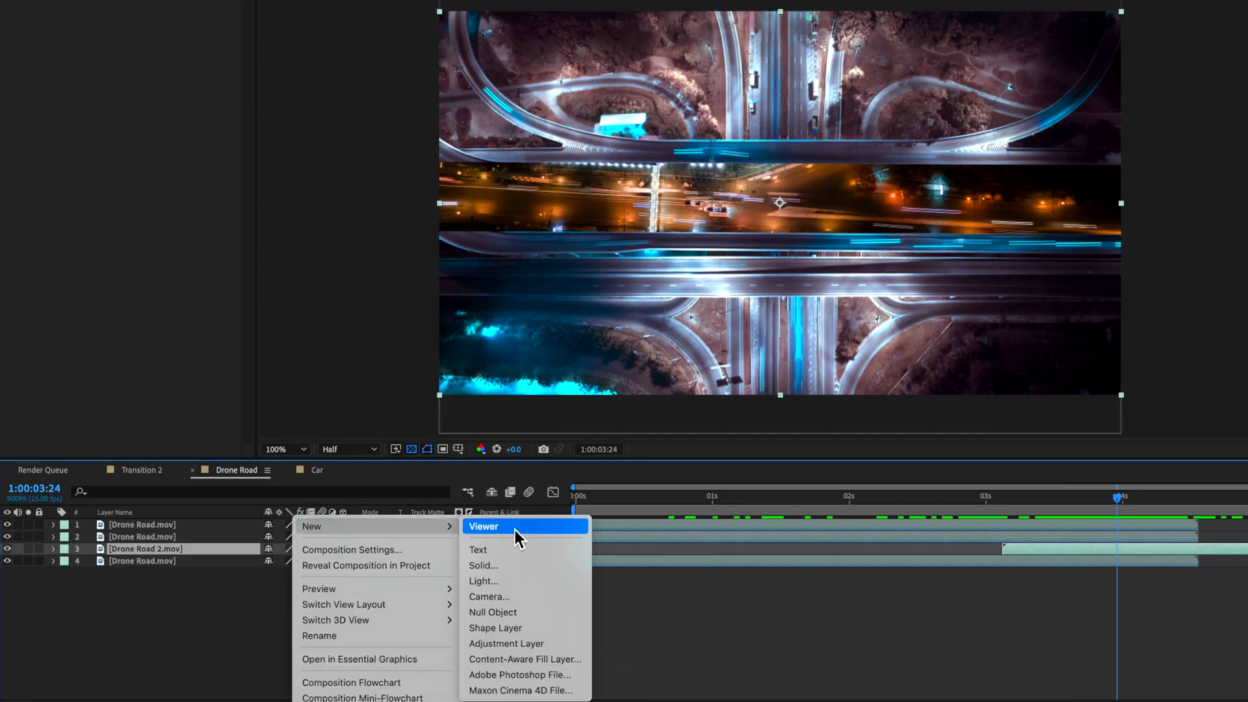
pyautogui.click(497, 614)
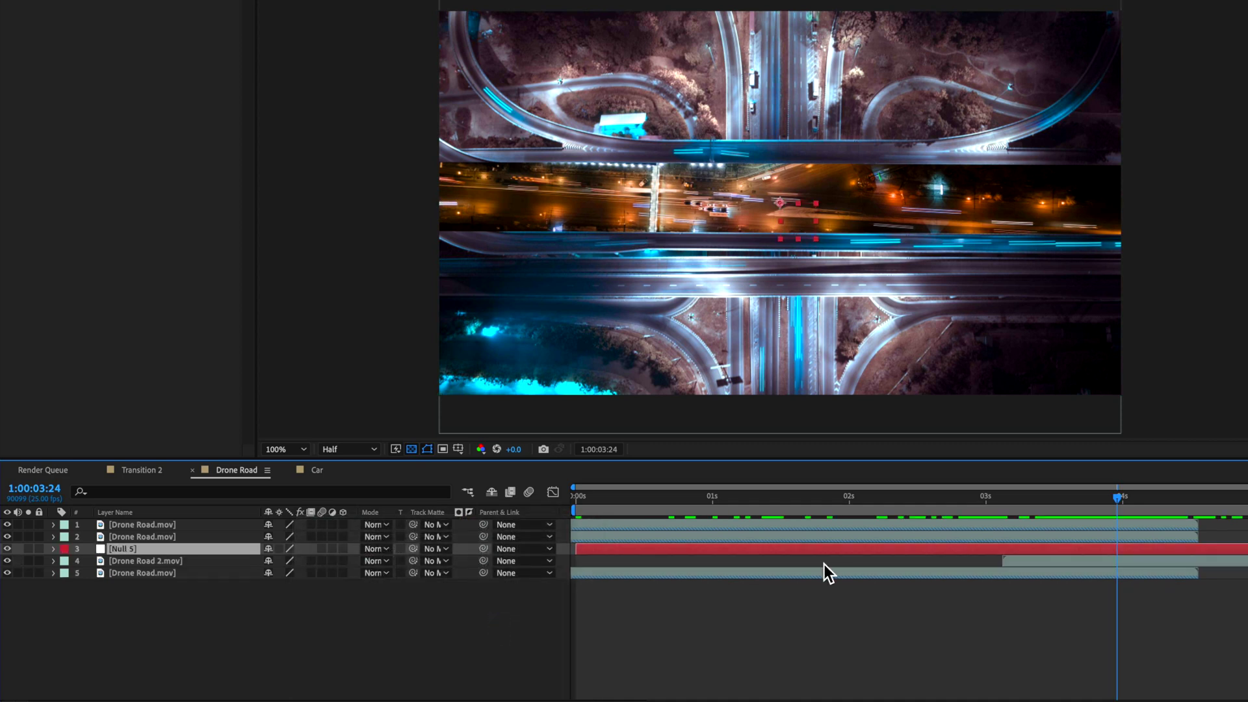
pyautogui.moveTo(174, 547); pyautogui.dragTo(173, 521)
pyautogui.click(161, 539)
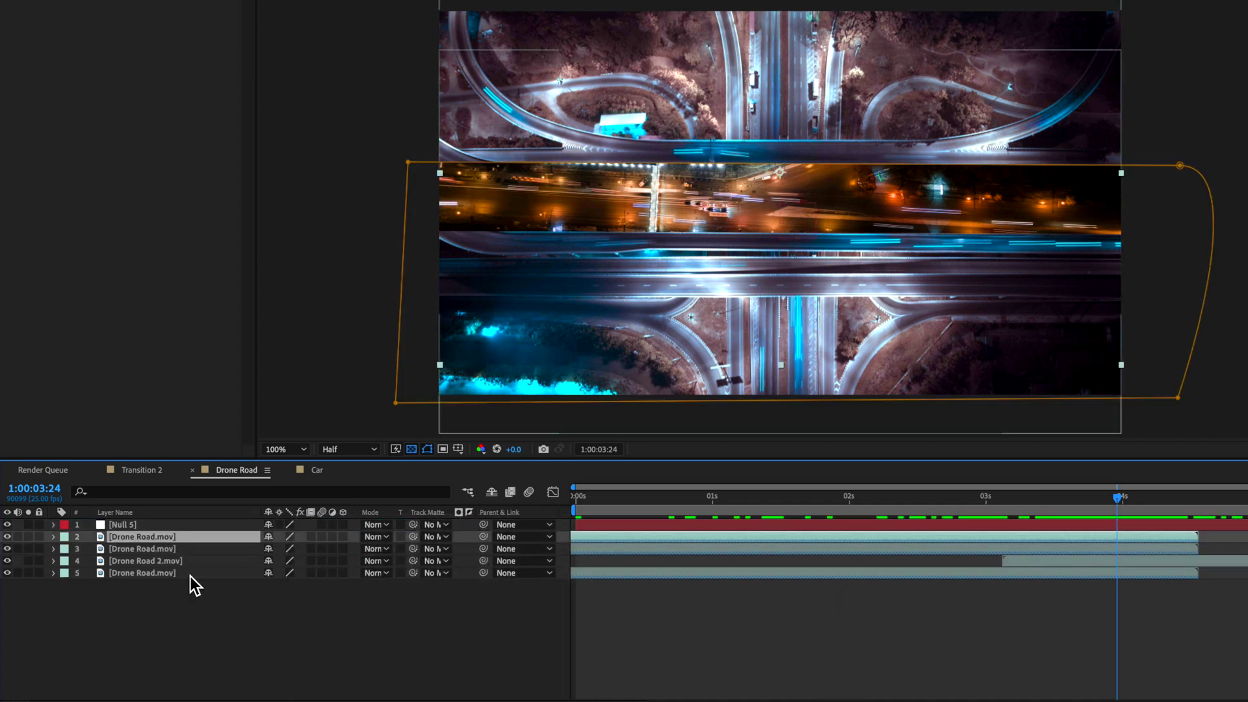
pyautogui.keyDown('shift'); pyautogui.click(190, 573); pyautogui.keyUp('shift')
pyautogui.moveTo(486, 538); pyautogui.dragTo(150, 524)
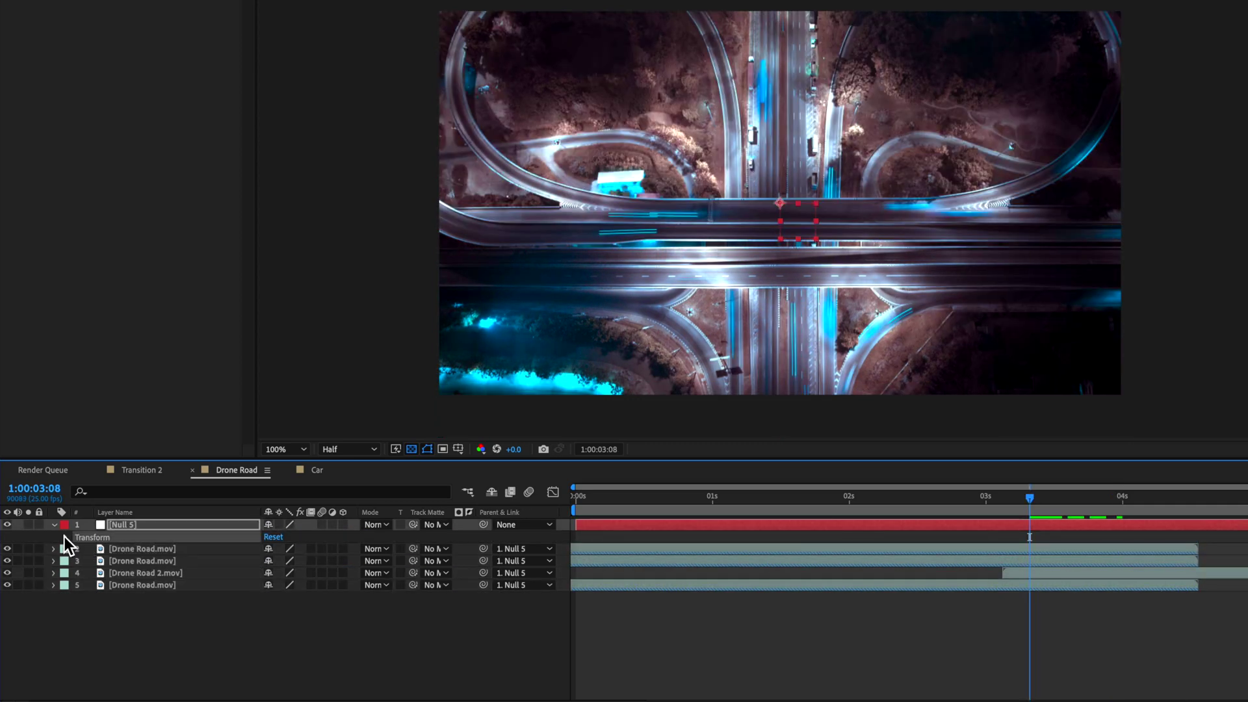
pyautogui.click(65, 537)
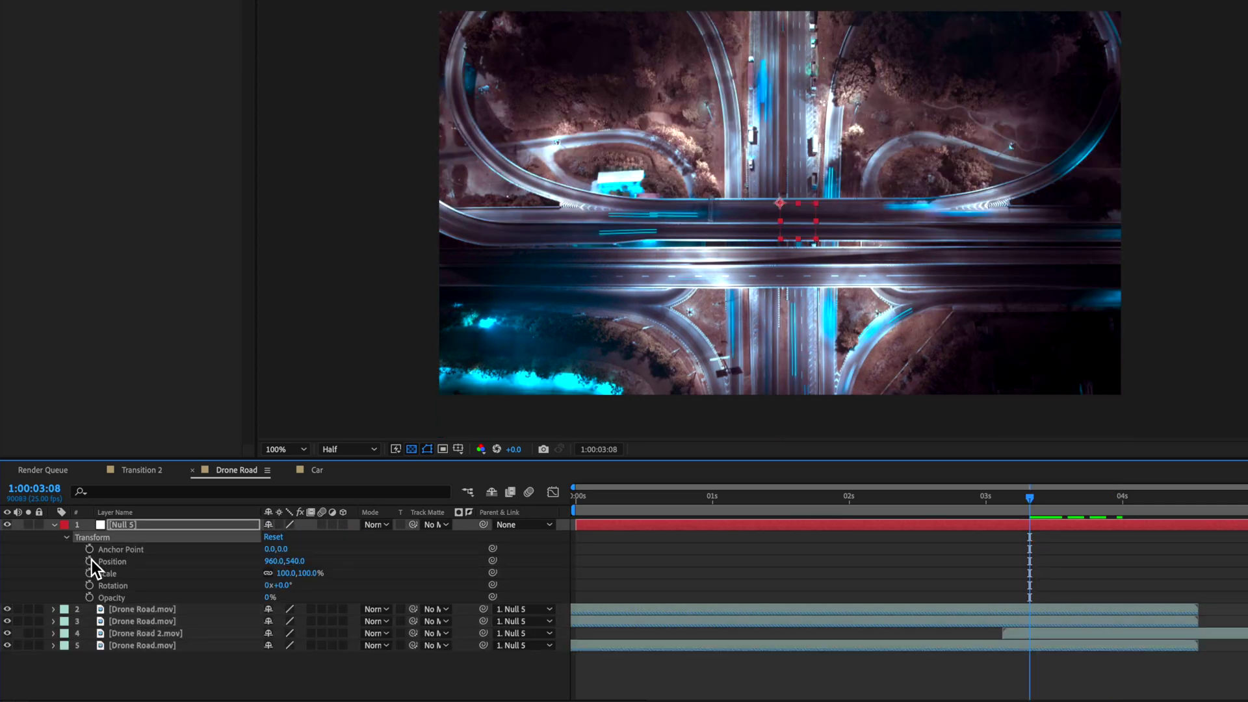
# Keyframe Null 5's Position, Scale and Rotation, ending at 232% scale and 180° rotation
pyautogui.click(90, 561)
pyautogui.click(89, 574)
pyautogui.click(89, 585)
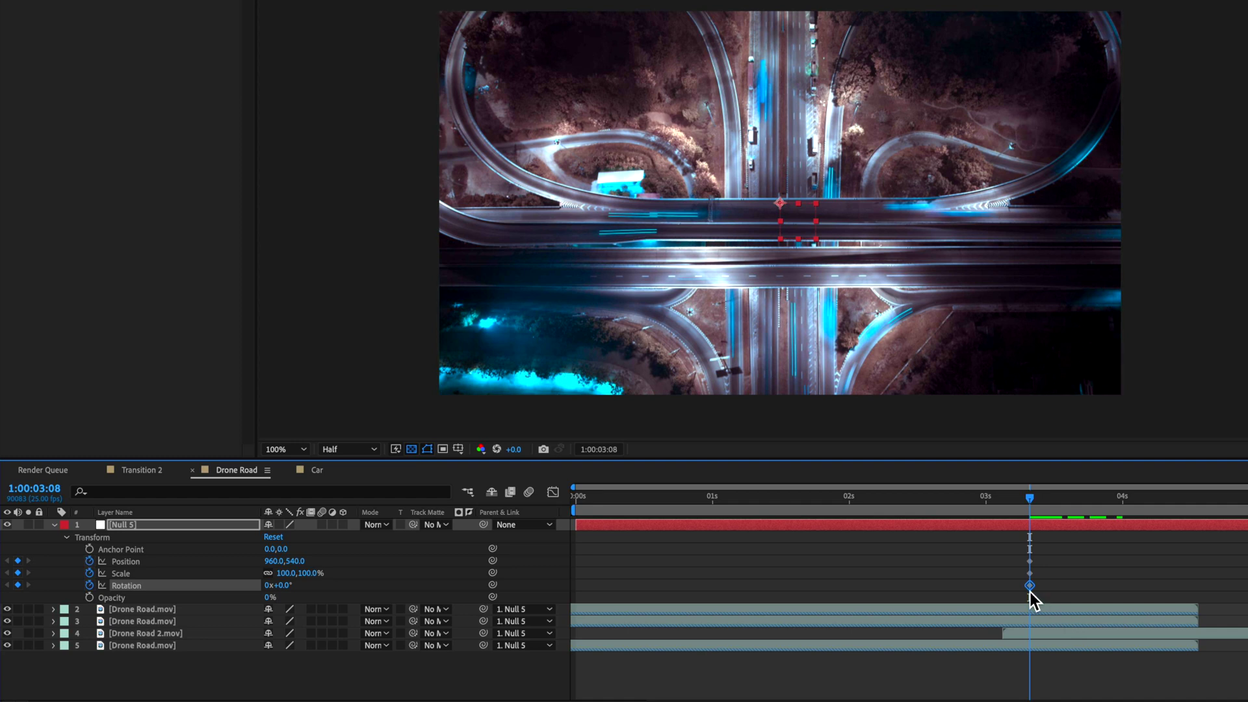
pyautogui.press('u')
pyautogui.press('space')
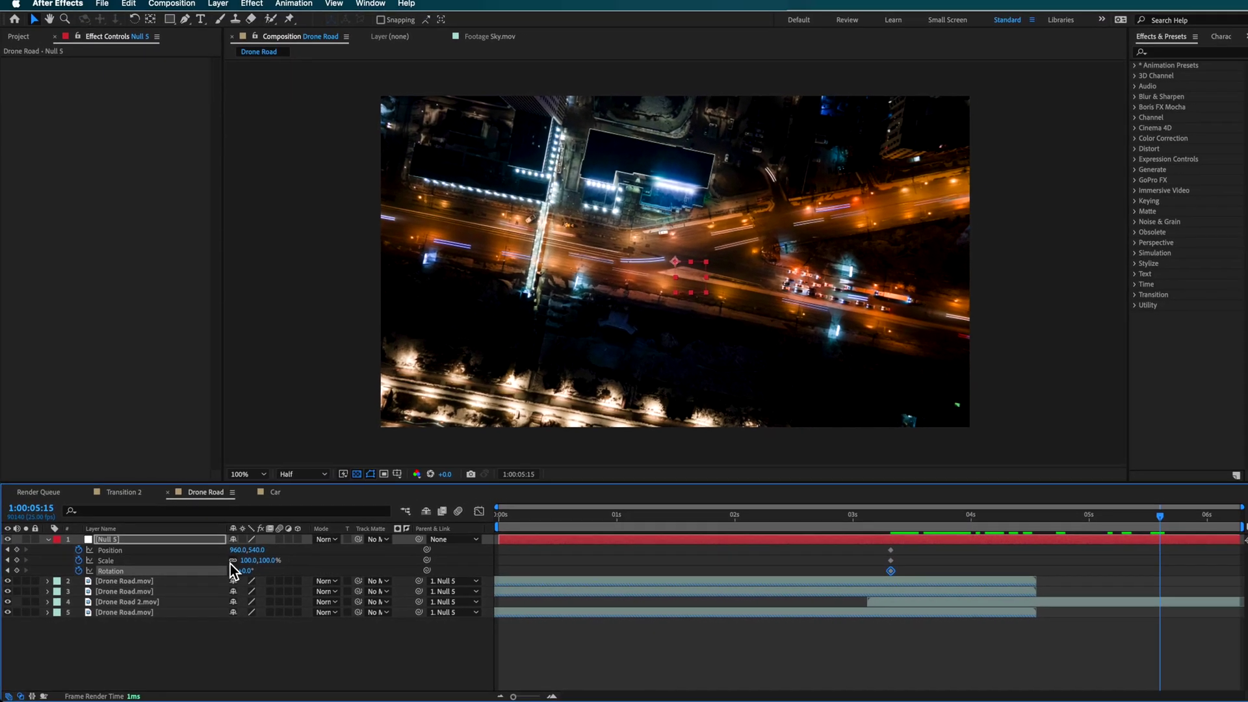
pyautogui.moveTo(299, 548); pyautogui.dragTo(335, 569)
pyautogui.moveTo(245, 572); pyautogui.dragTo(260, 576)
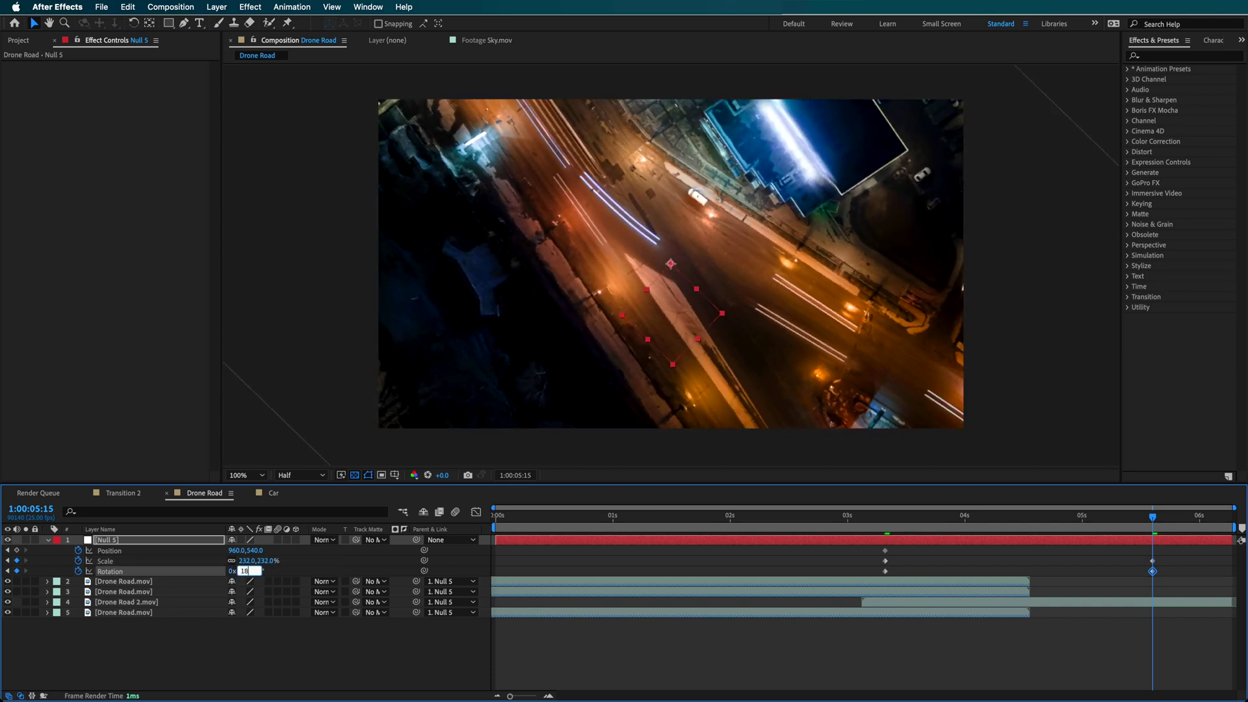
pyautogui.write('0')
pyautogui.press('Return')
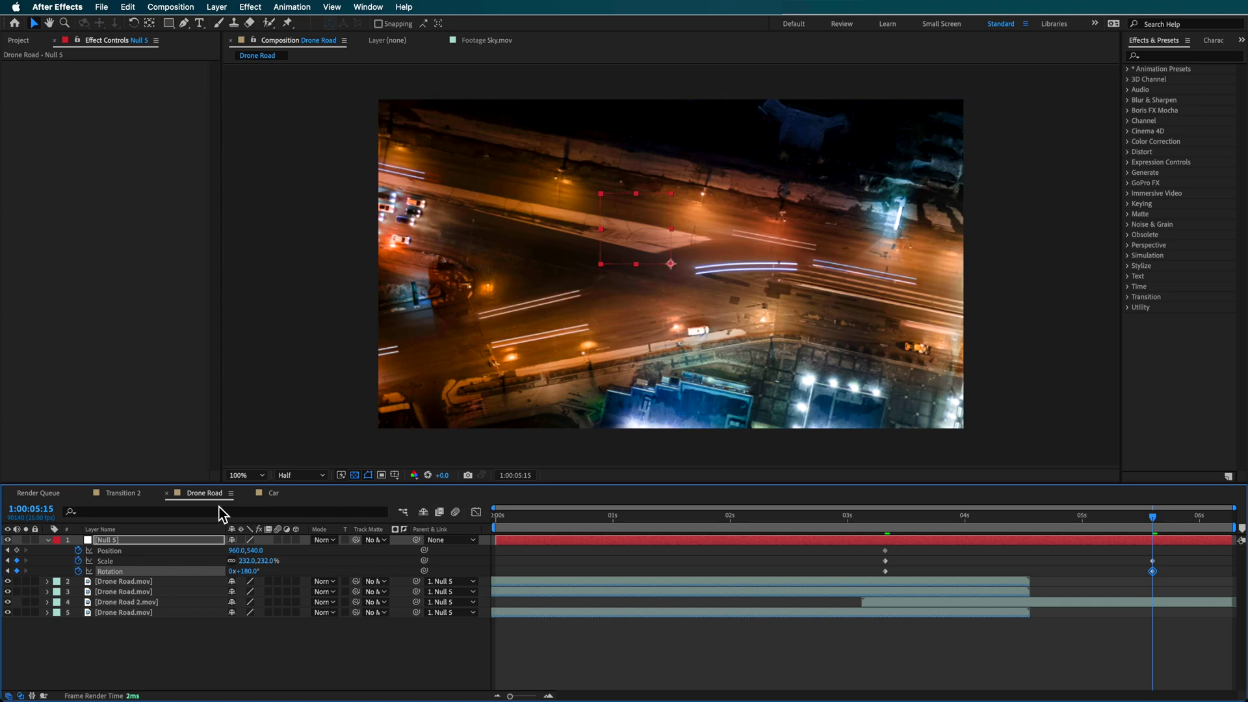
# Check Transition 2 for reference, then return to Drone Road at 50% zoom near 1:00:05:10
pyautogui.click(123, 494)
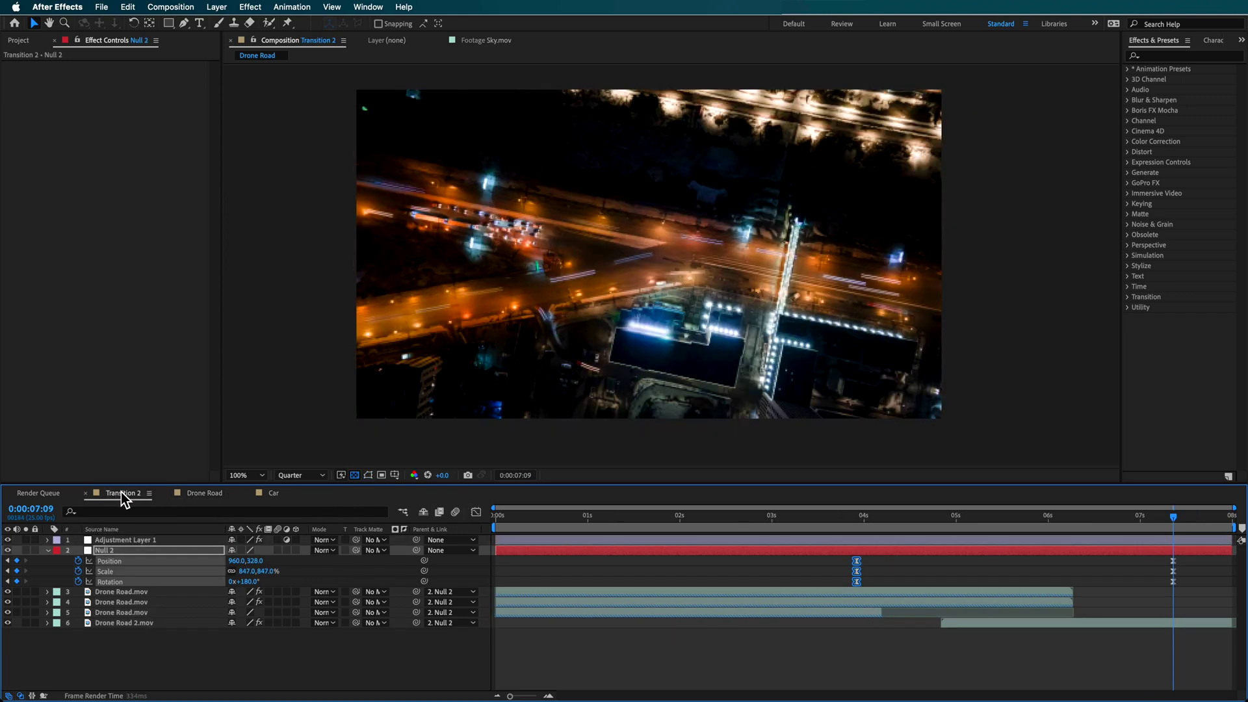
pyautogui.click(204, 498)
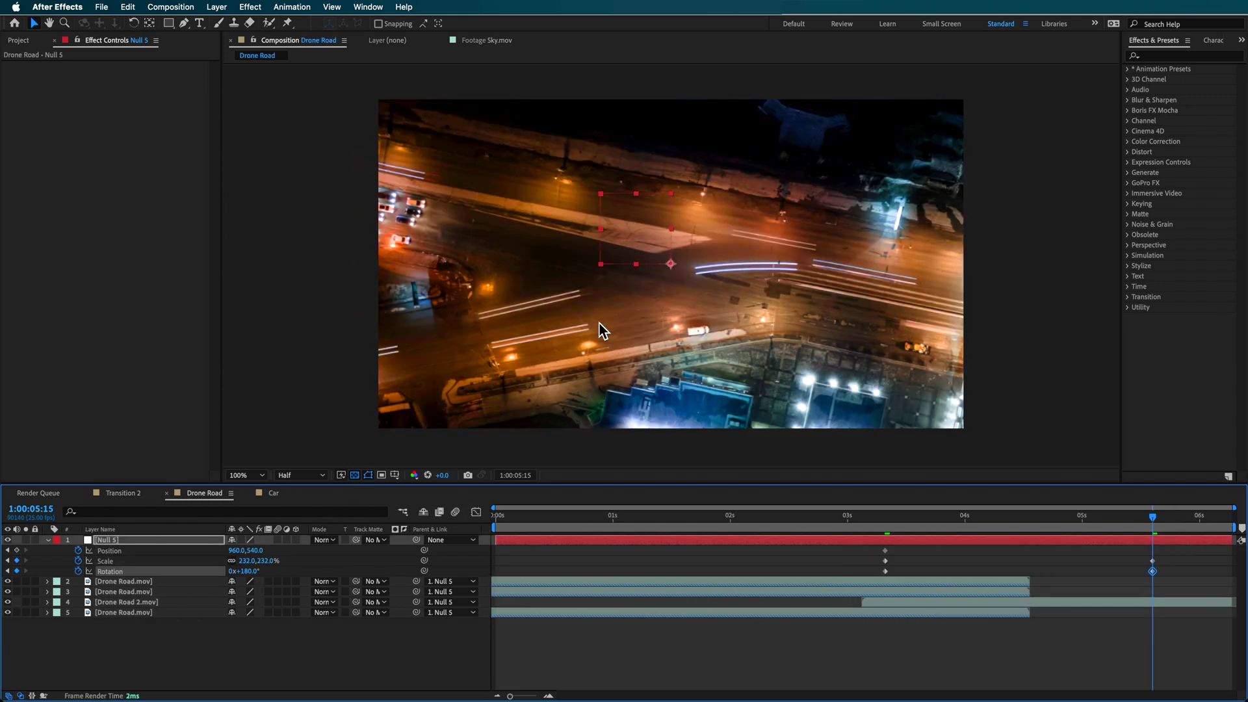
pyautogui.click(1129, 517)
pyautogui.press(',')
pyautogui.click(475, 320)
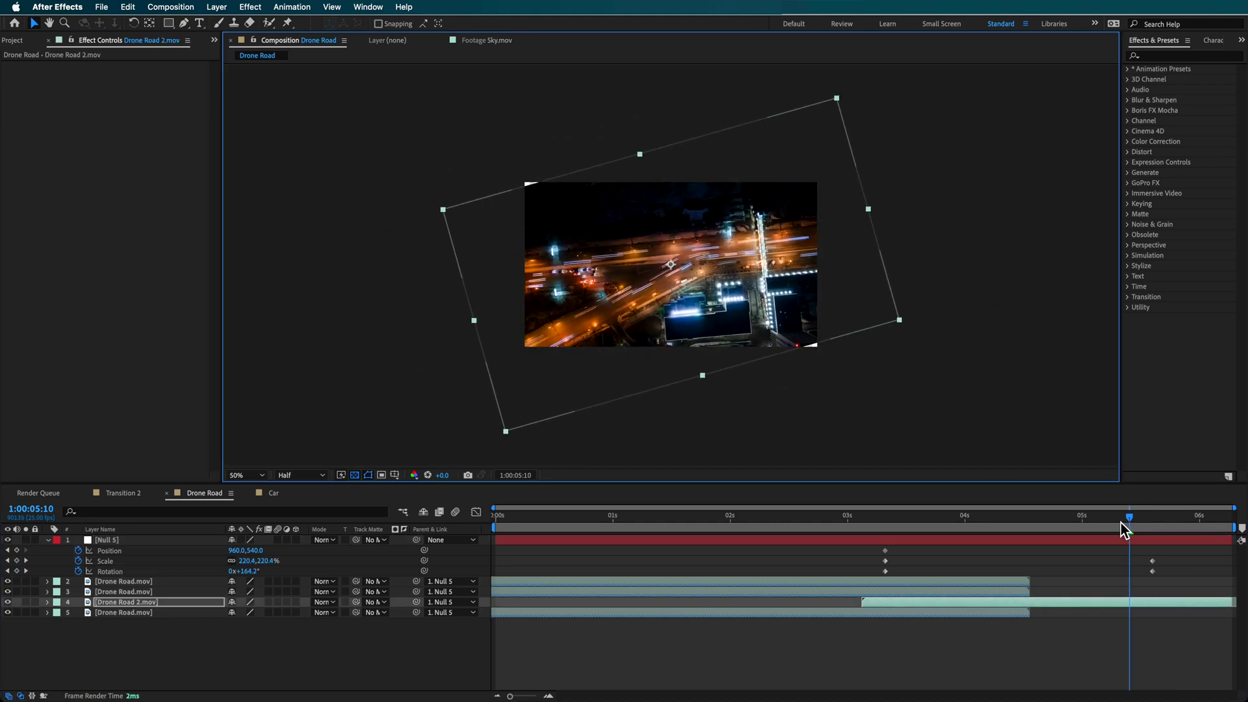
# Resize Drone Road 2.mov to fit the frame, checking the end and mid-rotation frames
pyautogui.moveTo(1122, 522); pyautogui.dragTo(1171, 520)
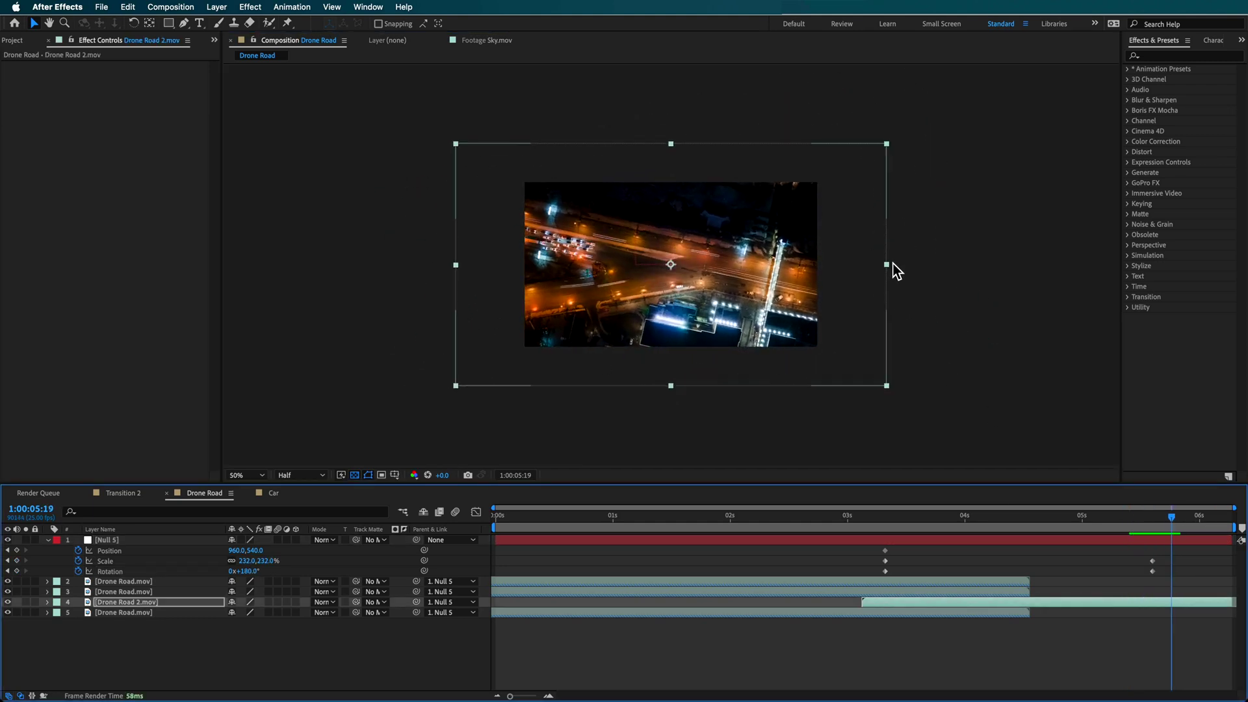
pyautogui.moveTo(888, 266); pyautogui.dragTo(830, 271)
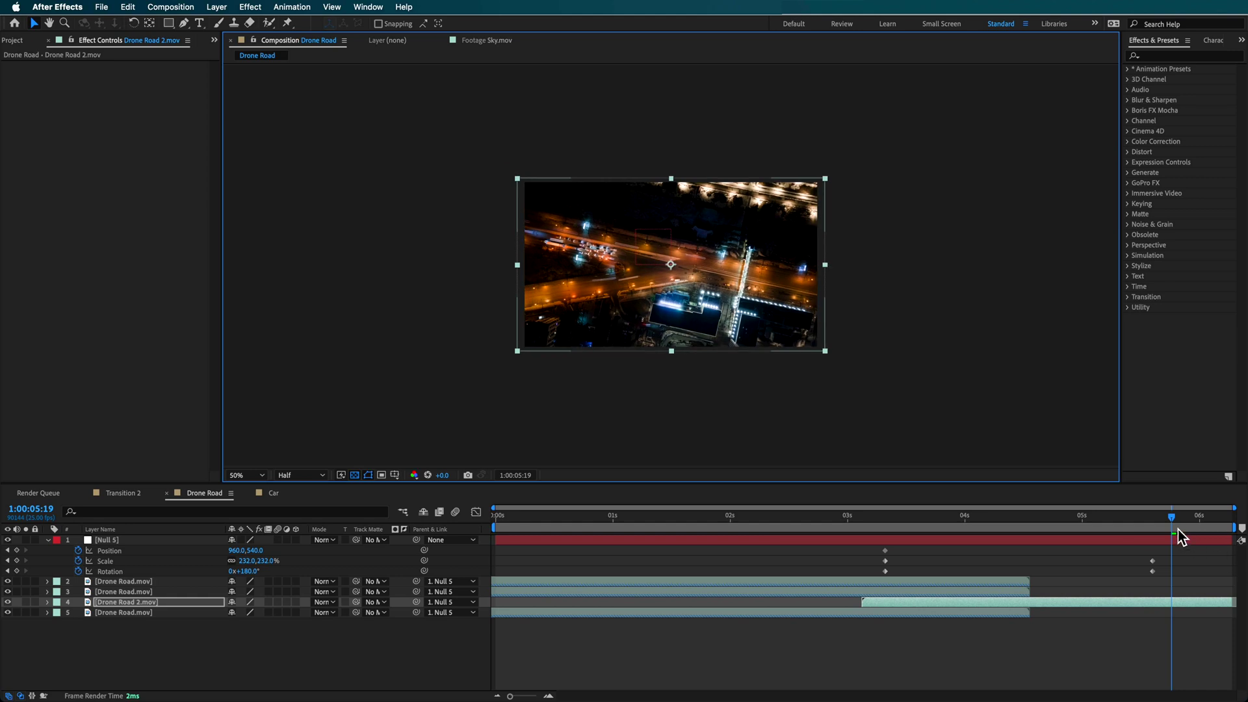
pyautogui.moveTo(1178, 529); pyautogui.dragTo(1007, 525)
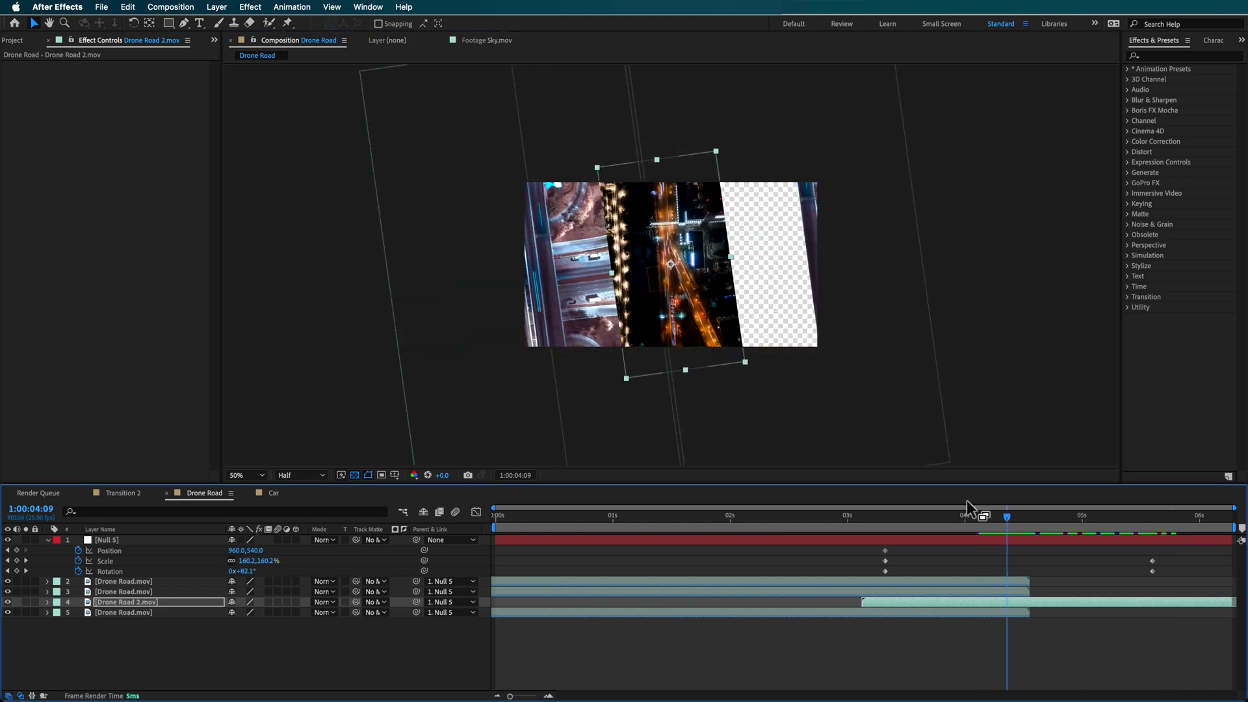
# Apply Motion Tile to Drone Road 2.mov with Output Height 290 and Mirror Edges enabled
pyautogui.click(405, 8)
pyautogui.write('m')
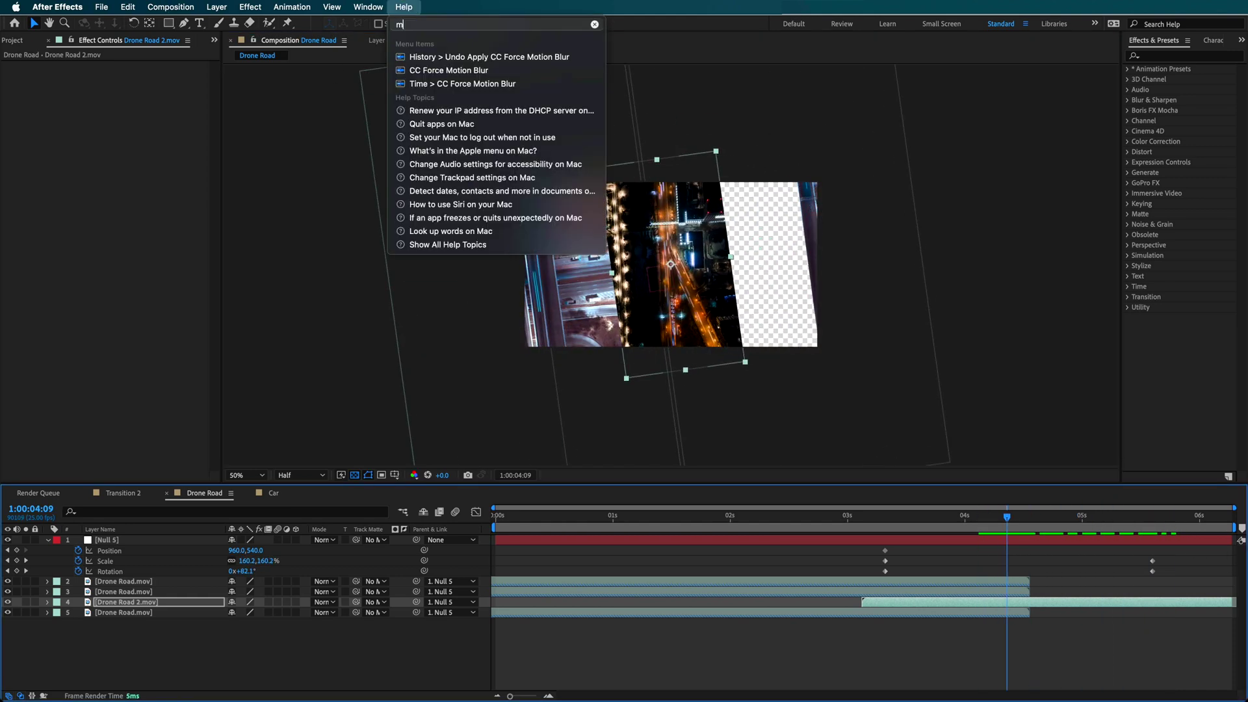
pyautogui.write('otion')
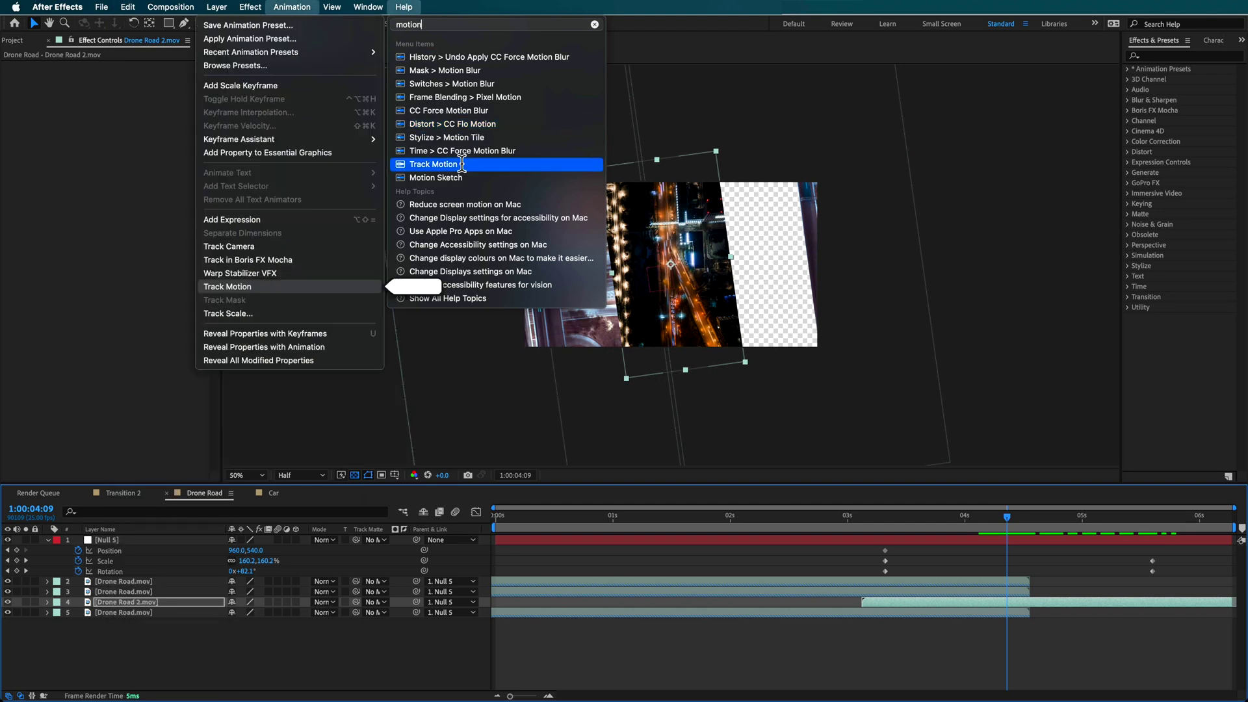
pyautogui.click(448, 137)
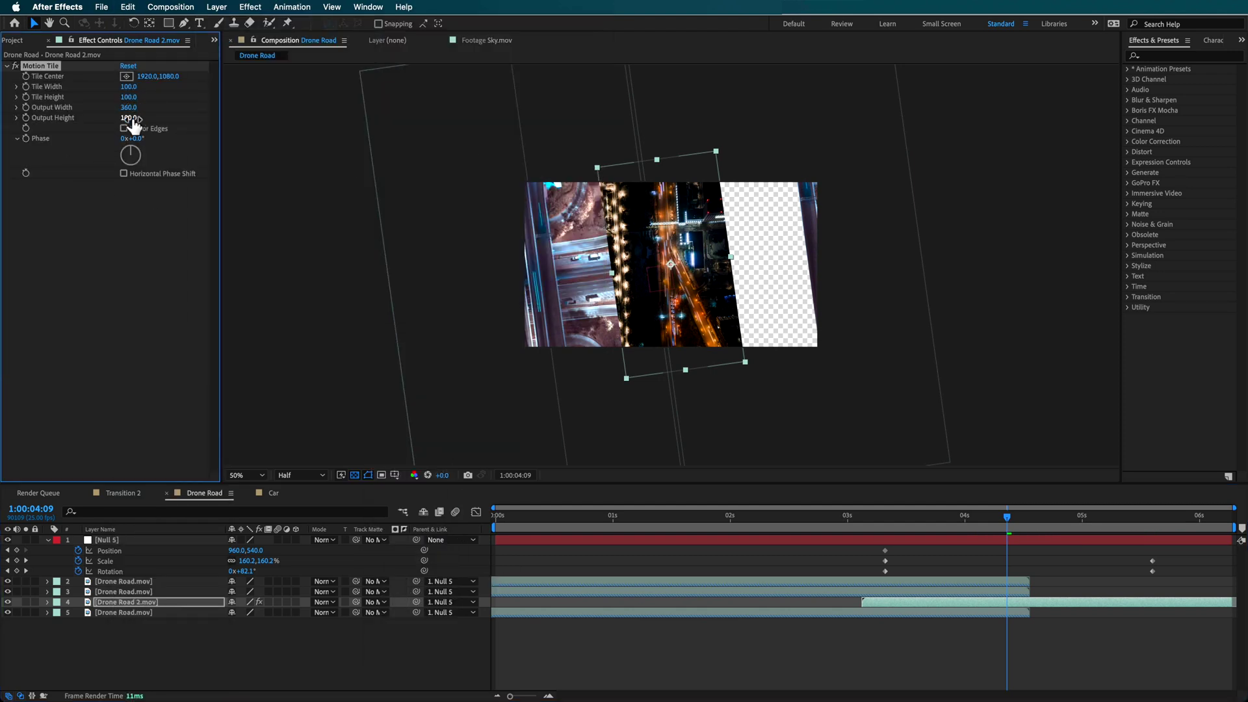
pyautogui.moveTo(133, 124); pyautogui.dragTo(142, 129)
pyautogui.click(124, 129)
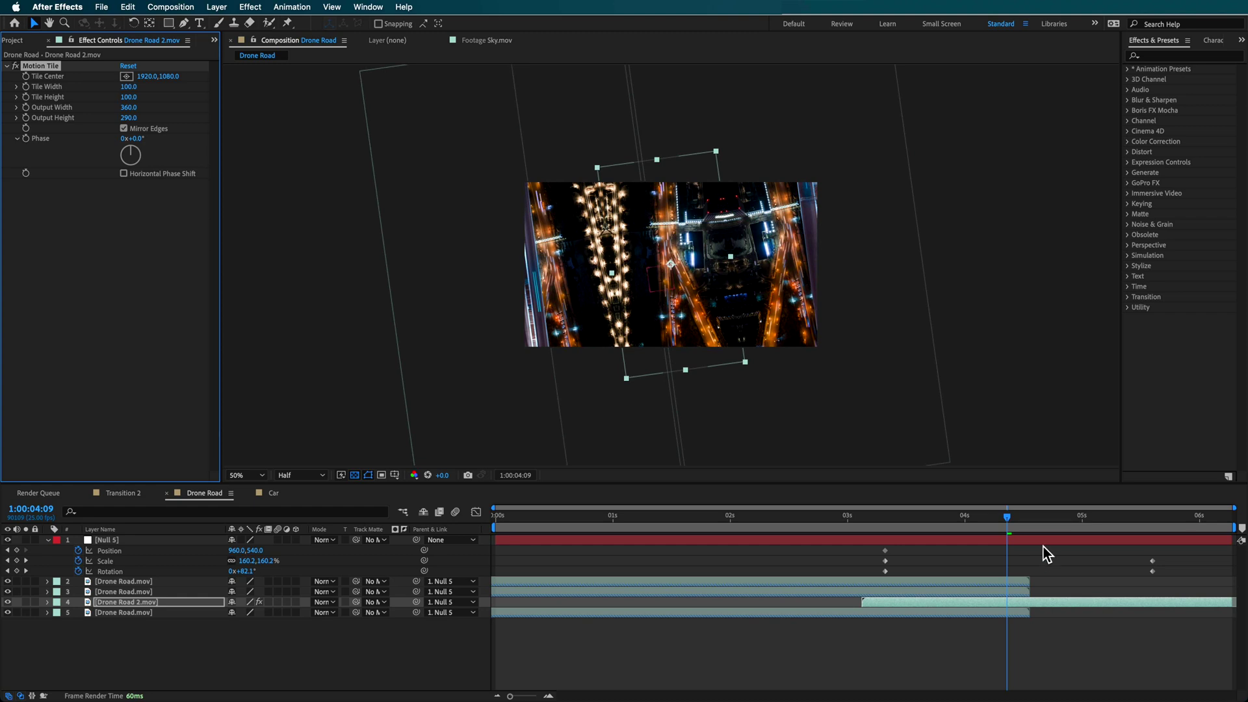
pyautogui.moveTo(1021, 520); pyautogui.dragTo(1198, 588)
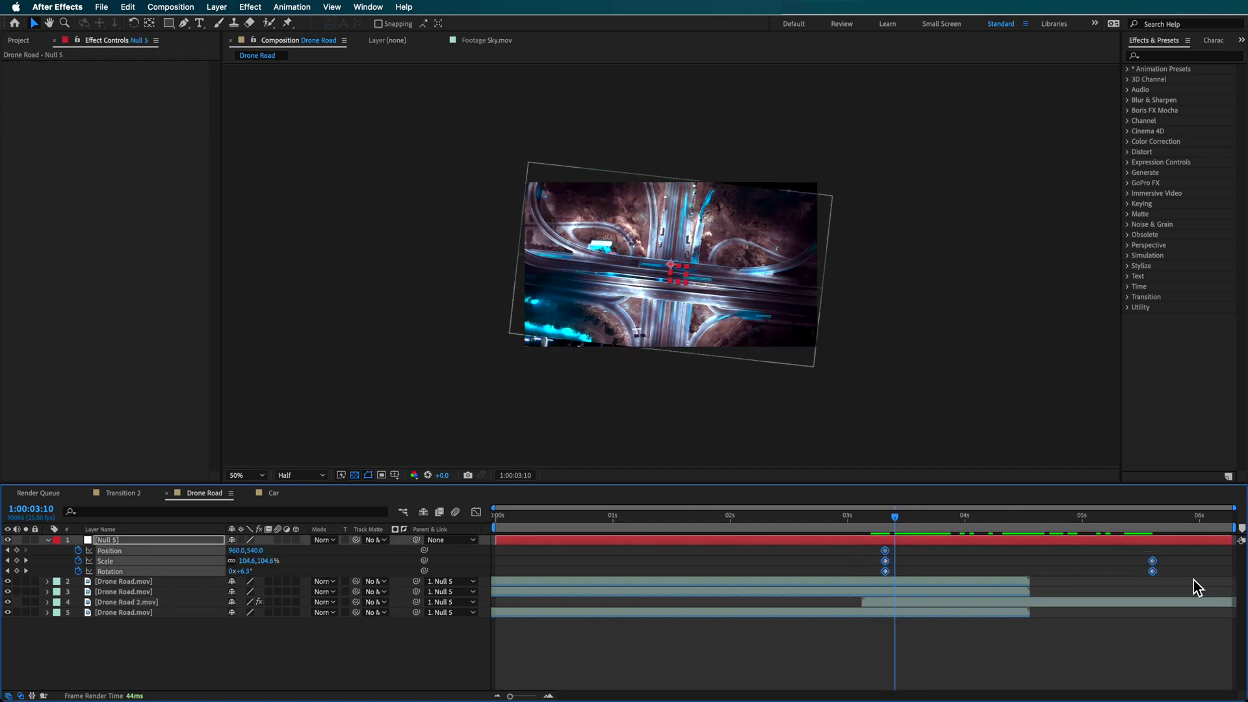
# Apply Easy Ease to Null 5's keyframes and add a Position keyframe at 1:00:05:15
pyautogui.rightClick(1154, 564)
pyautogui.moveTo(1098, 688)
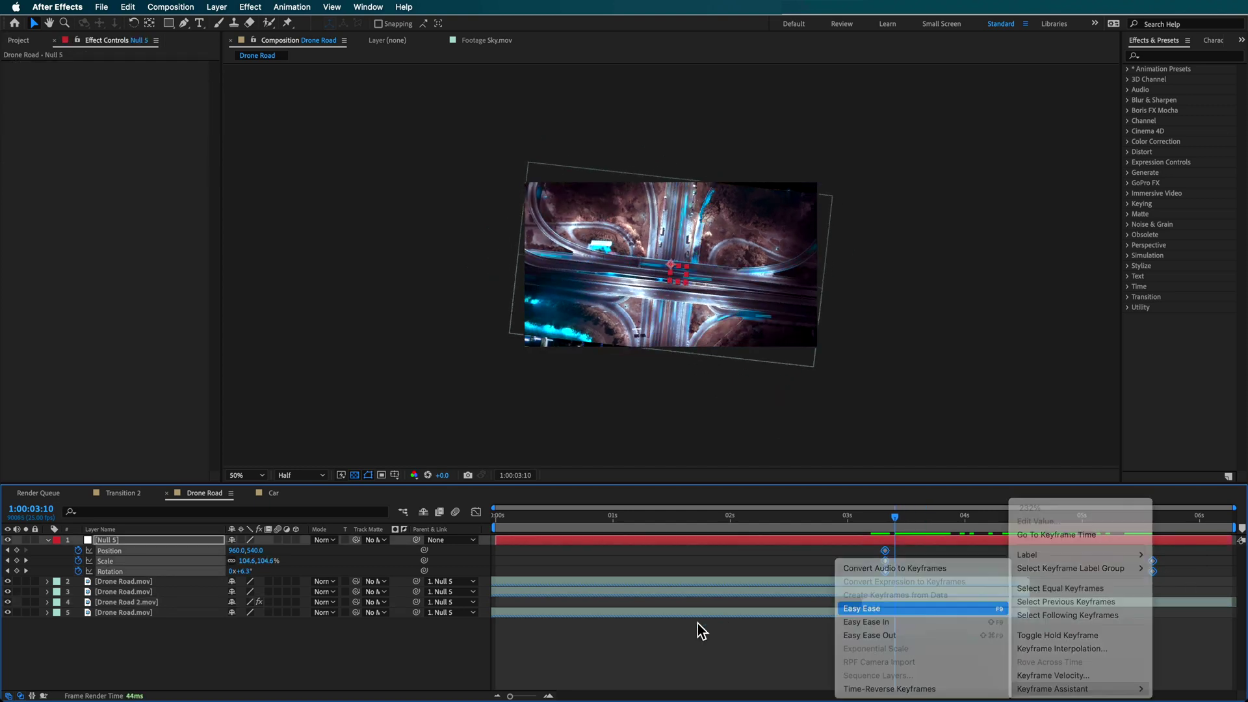
pyautogui.click(861, 609)
pyautogui.click(1154, 517)
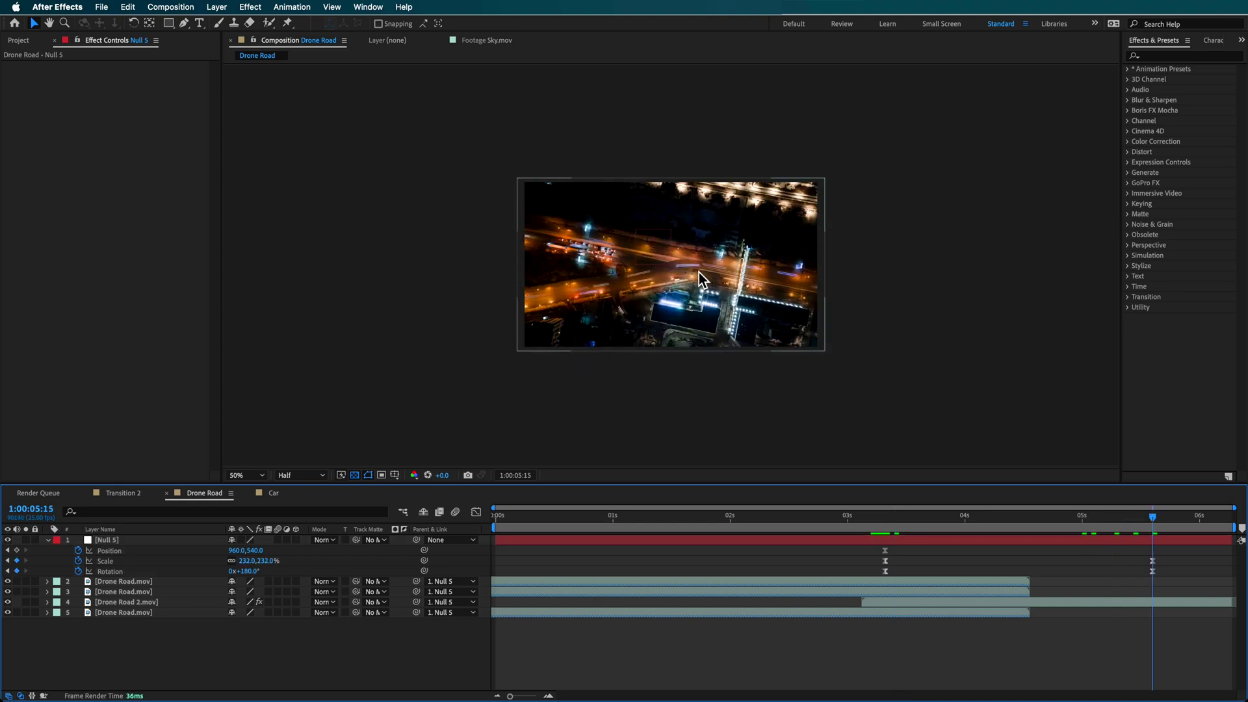
pyautogui.moveTo(643, 244); pyautogui.dragTo(642, 246)
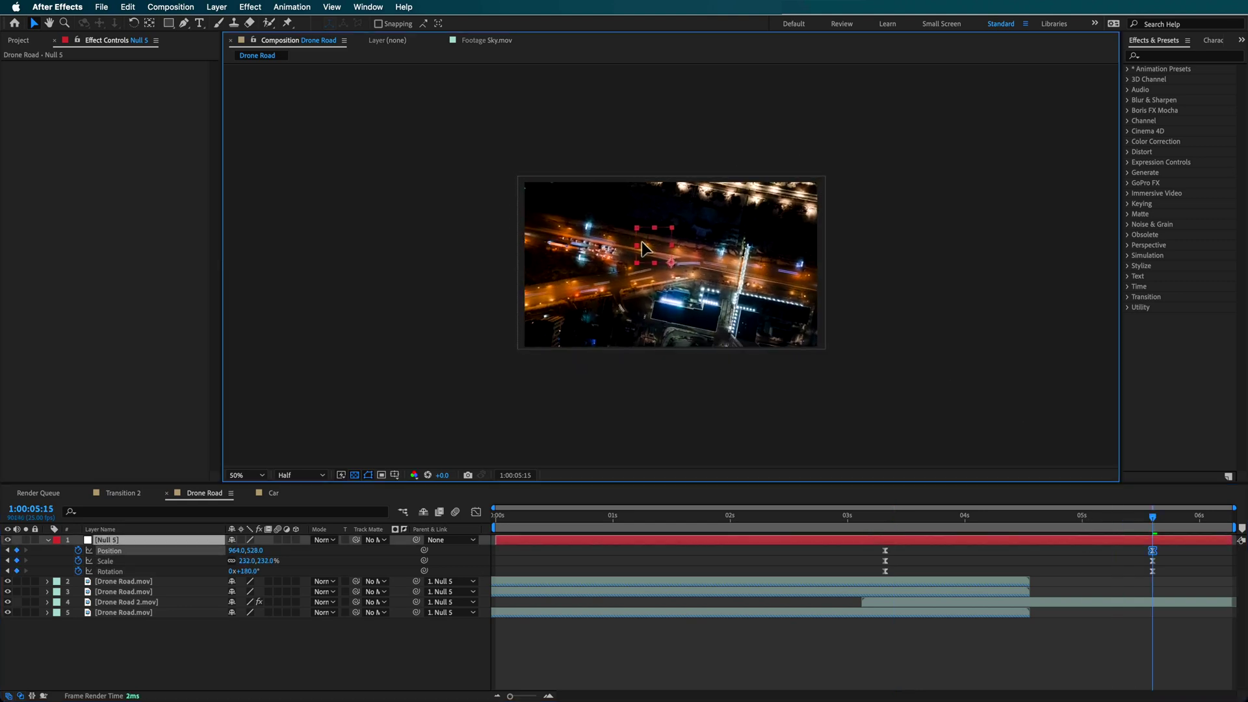
pyautogui.moveTo(1039, 518); pyautogui.dragTo(886, 514)
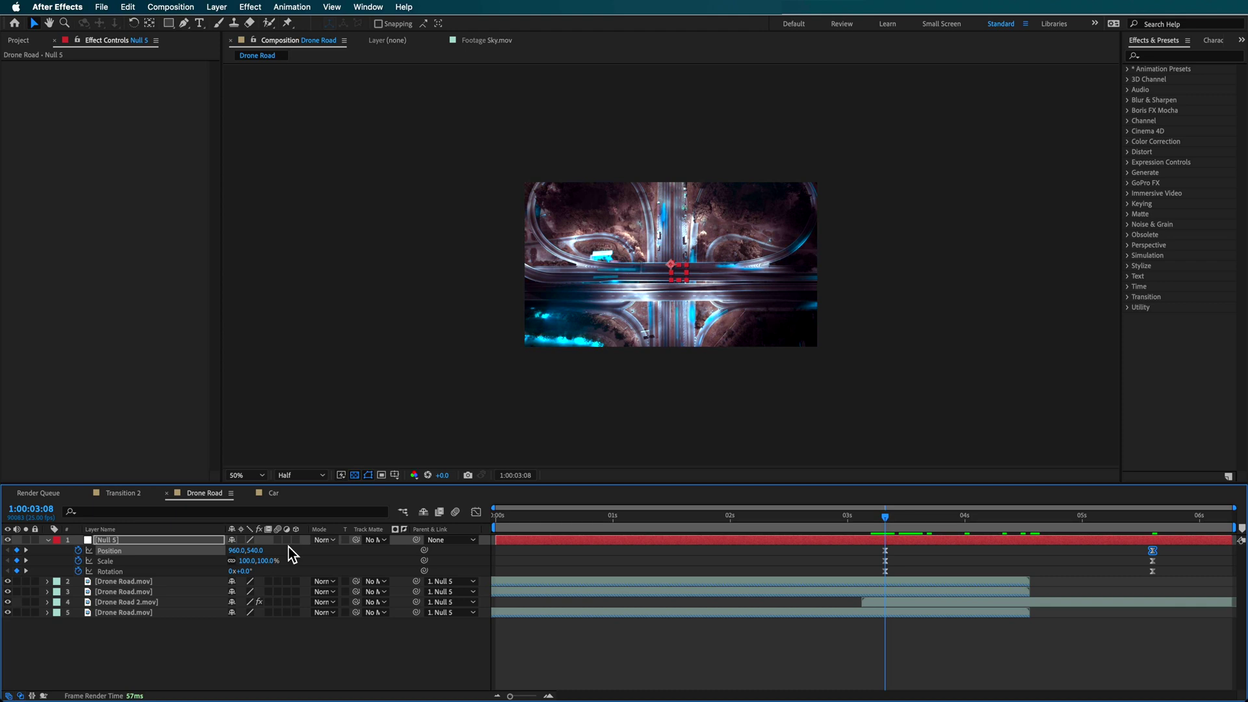
# In the speed graph, lengthen the Position, Scale and Rotation eases so speed peaks later
pyautogui.click(477, 513)
pyautogui.click(886, 663)
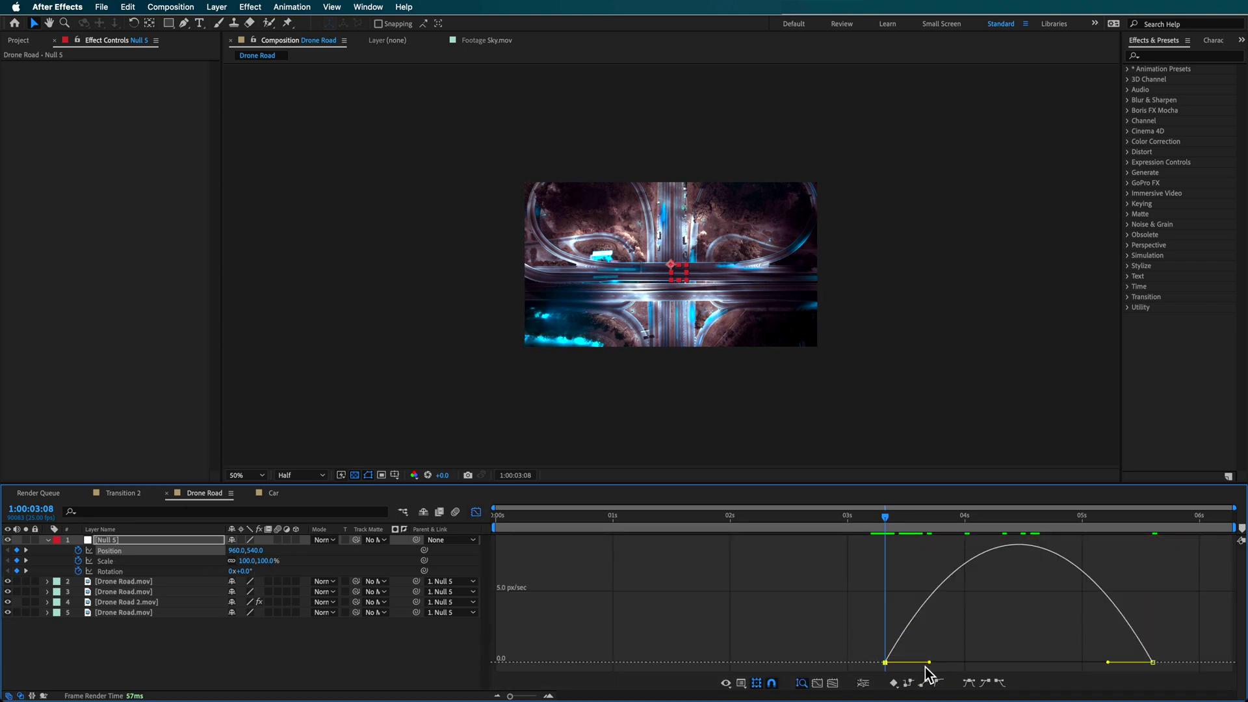
pyautogui.moveTo(930, 663); pyautogui.dragTo(994, 665)
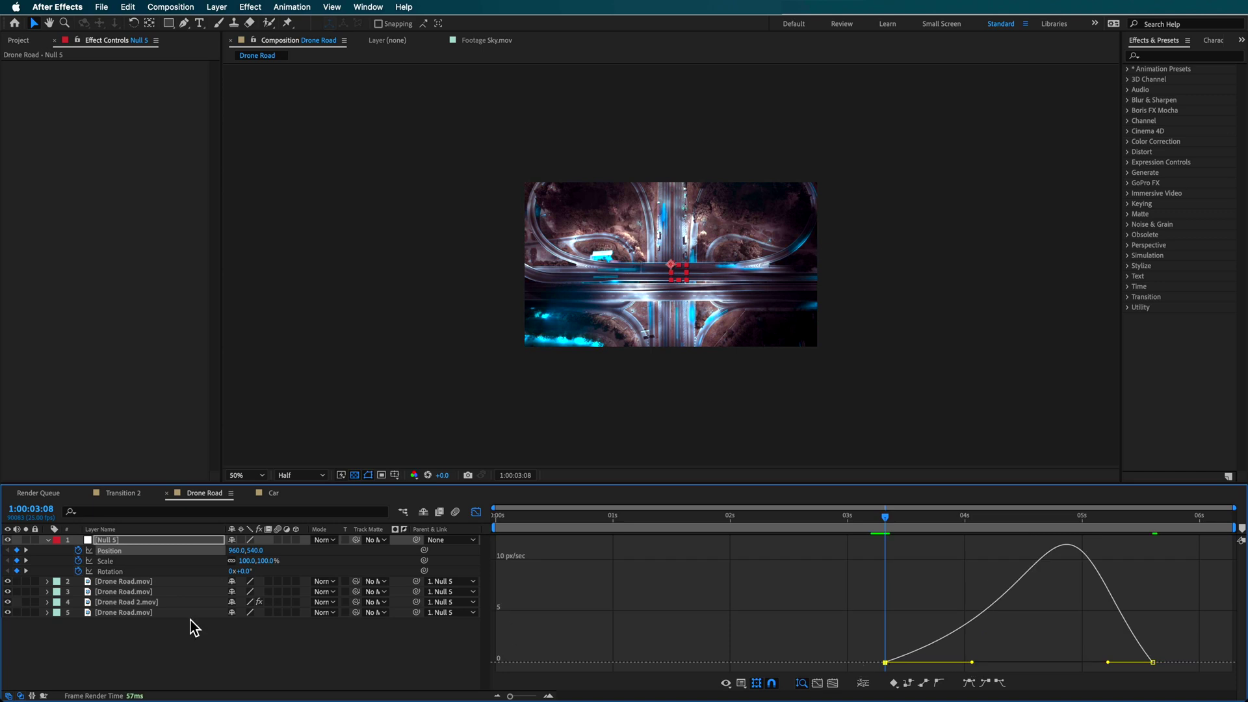
pyautogui.click(110, 561)
pyautogui.click(885, 663)
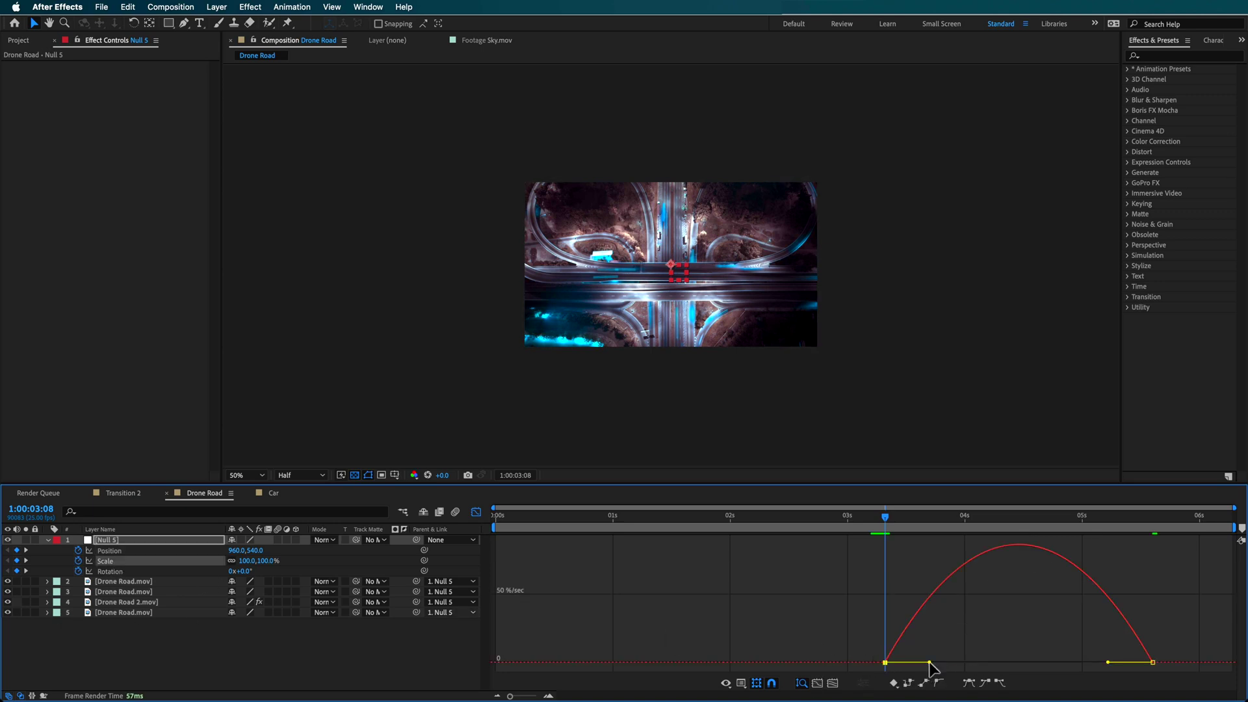
pyautogui.moveTo(930, 663); pyautogui.dragTo(997, 663)
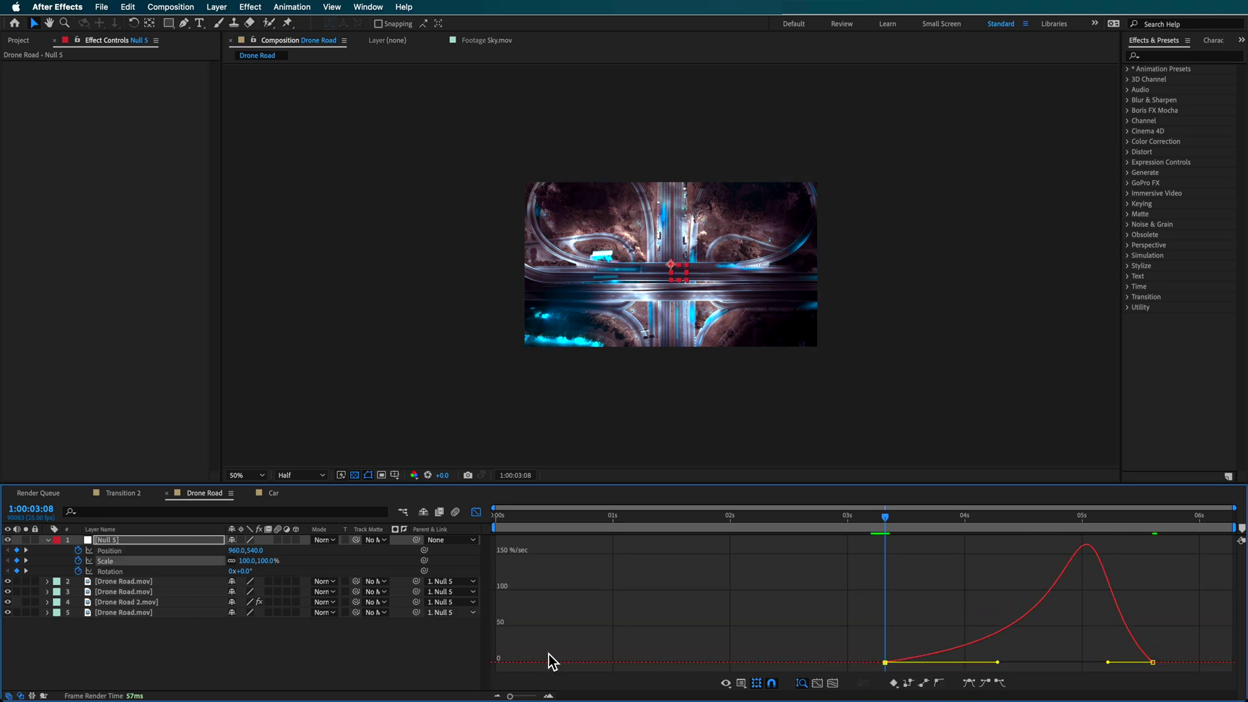
pyautogui.click(114, 572)
pyautogui.click(886, 663)
pyautogui.moveTo(930, 663); pyautogui.dragTo(977, 663)
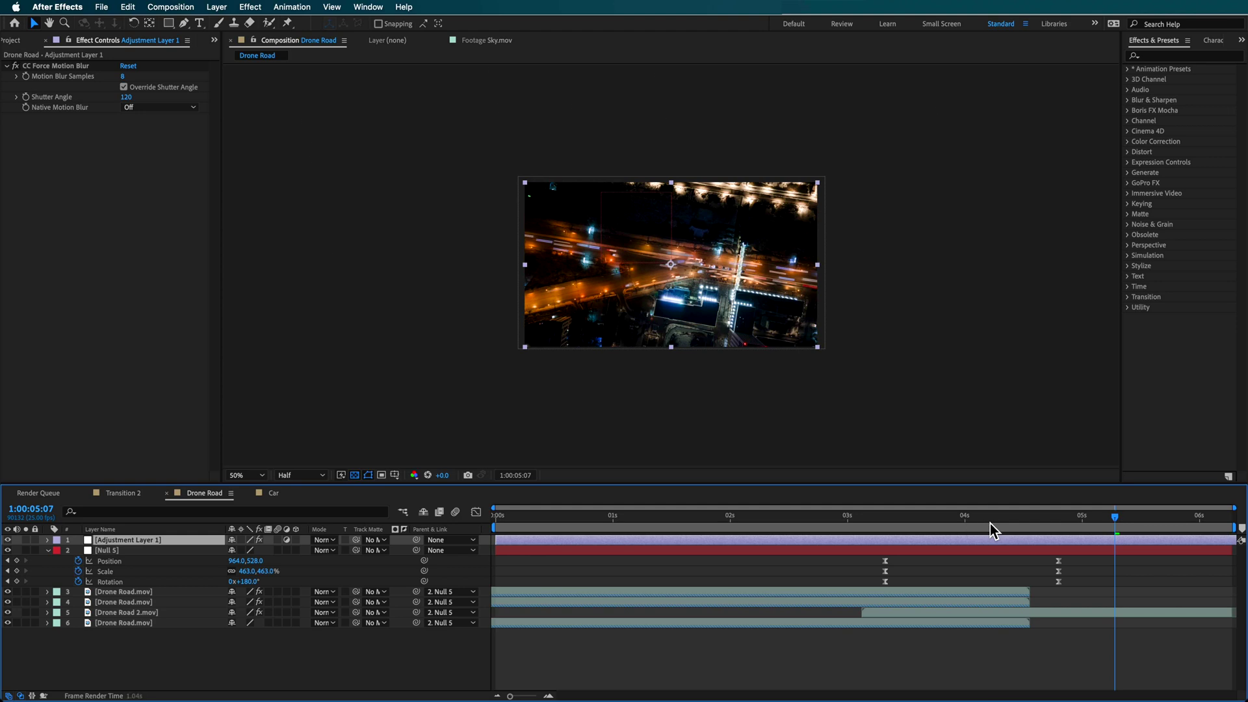
# Toggle CC Force Motion Blur off and on at 1:00:04:05, then preview from 1:00:02:19
pyautogui.click(989, 524)
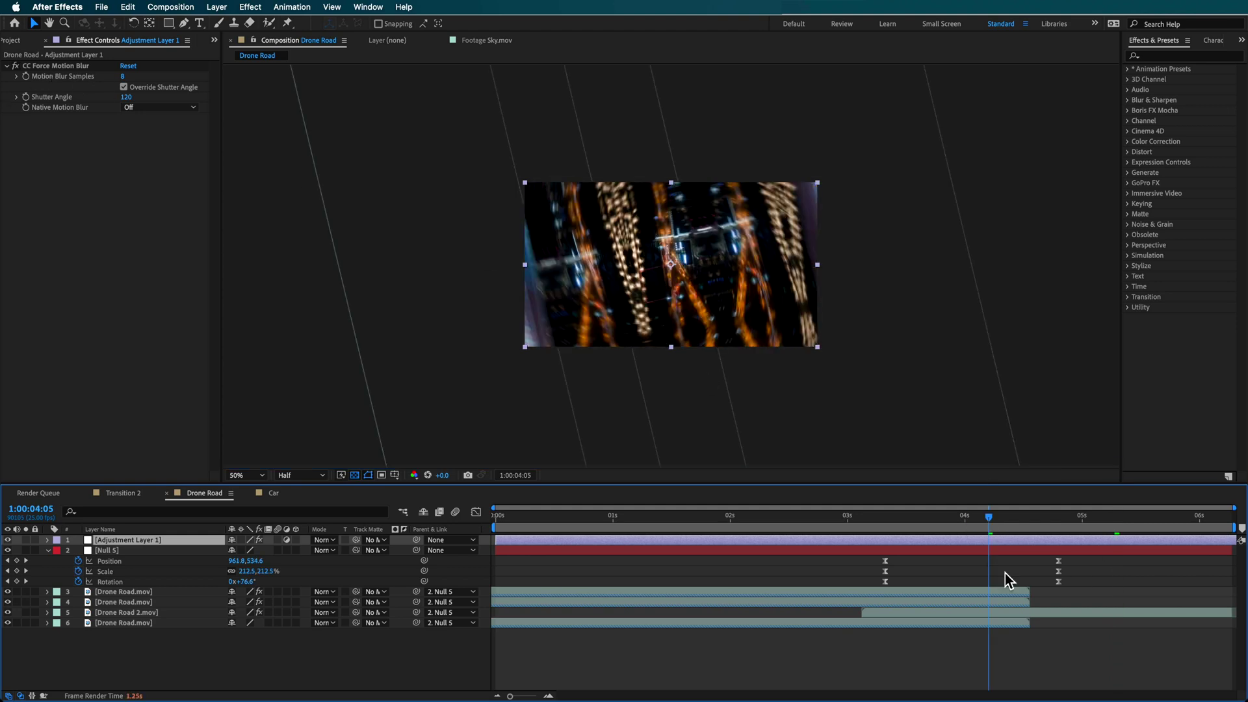
pyautogui.click(15, 66)
pyautogui.click(16, 66)
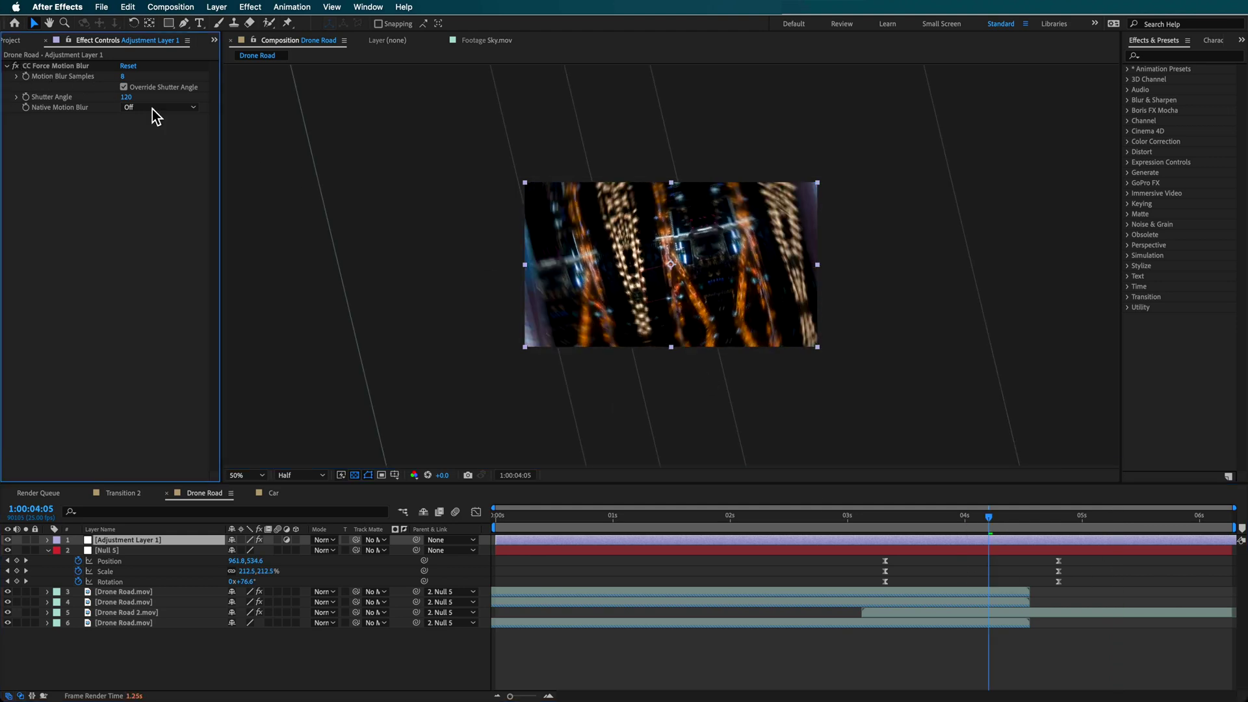
pyautogui.moveTo(838, 524); pyautogui.dragTo(820, 524)
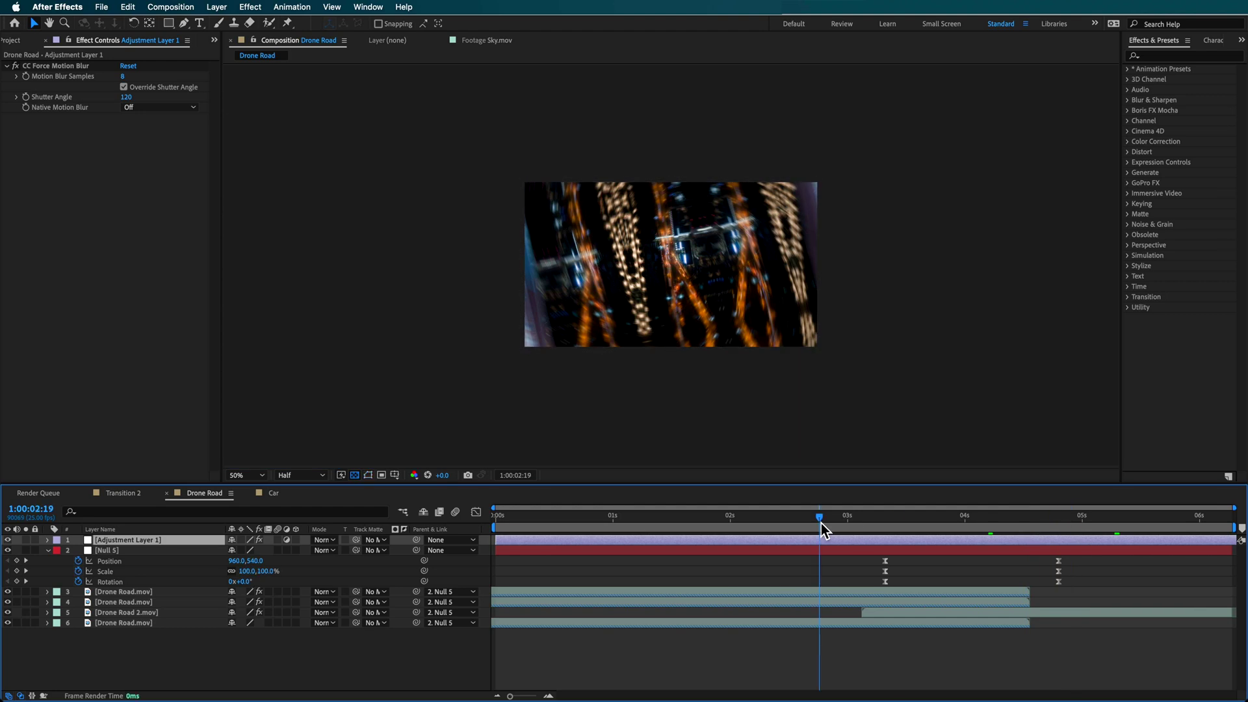
pyautogui.press('space')
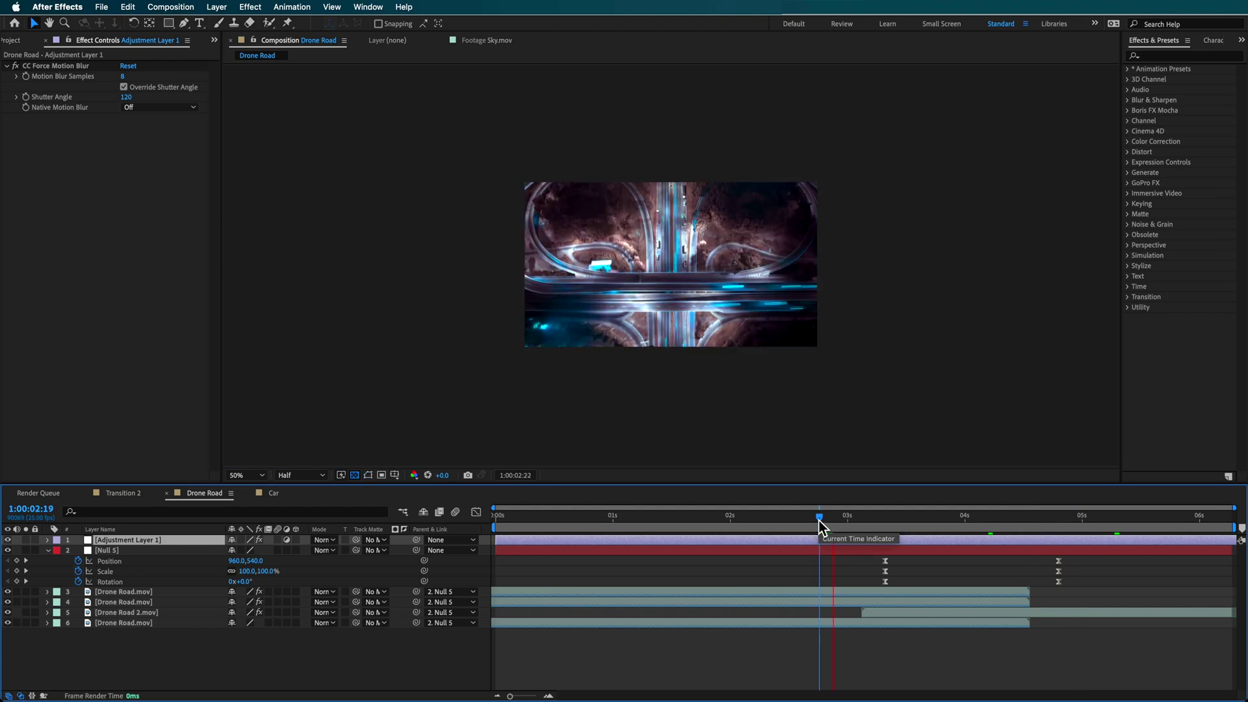